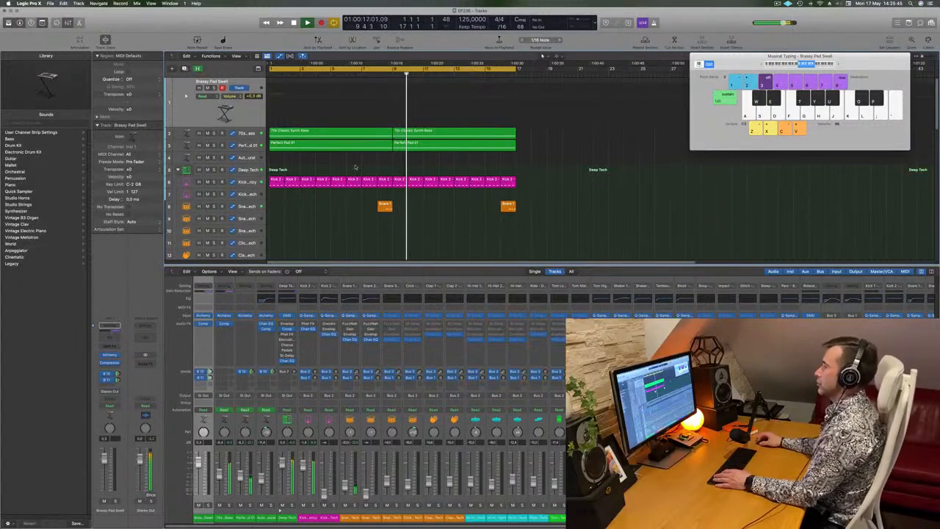
- Stop playback and try a few notes of the Brassy Pad Swell sound with Musical Typing
{"action": "key", "text": "space"}
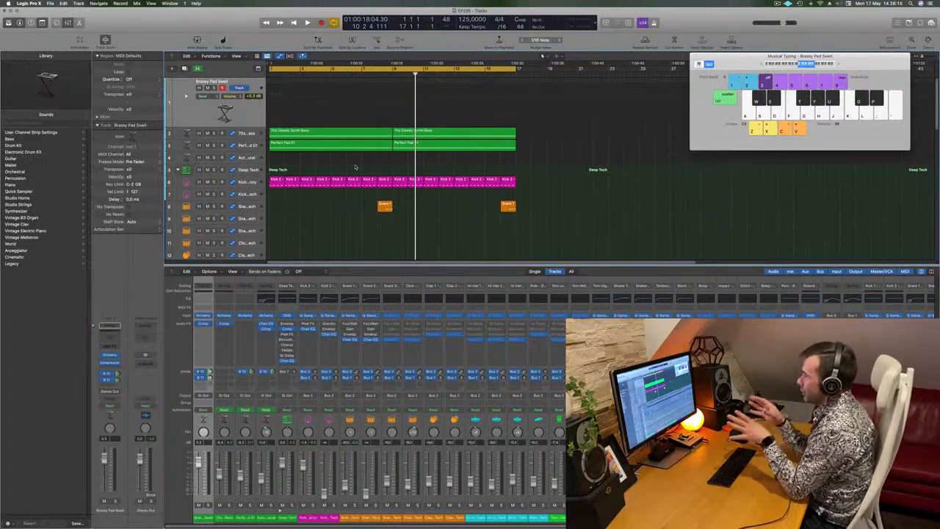
{"action": "key", "text": "l"}
{"action": "key", "text": "f"}
{"action": "key", "text": "g"}
{"action": "key", "text": "j"}
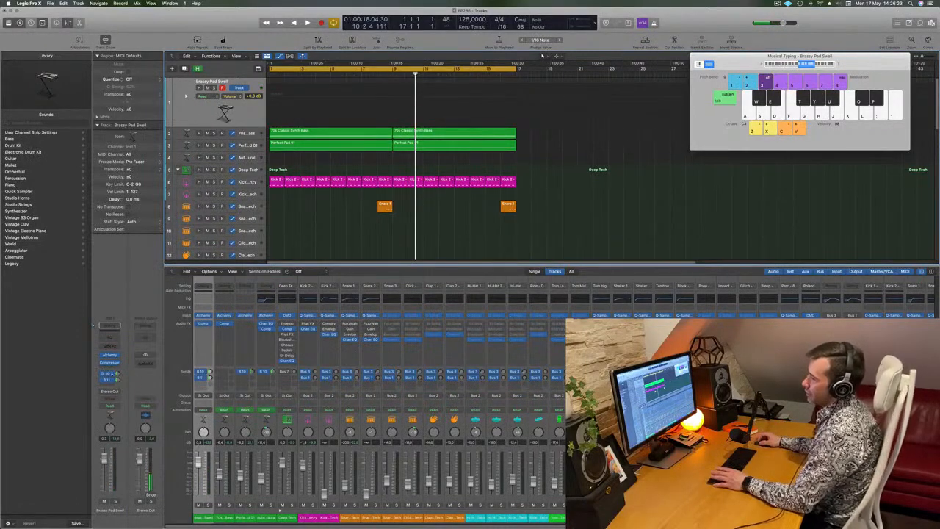
- Inspect the routing options of the Brassy Pad Swell track's Bus 10 and Bus 11 sends
{"action": "left_click", "coordinate": [107, 376]}
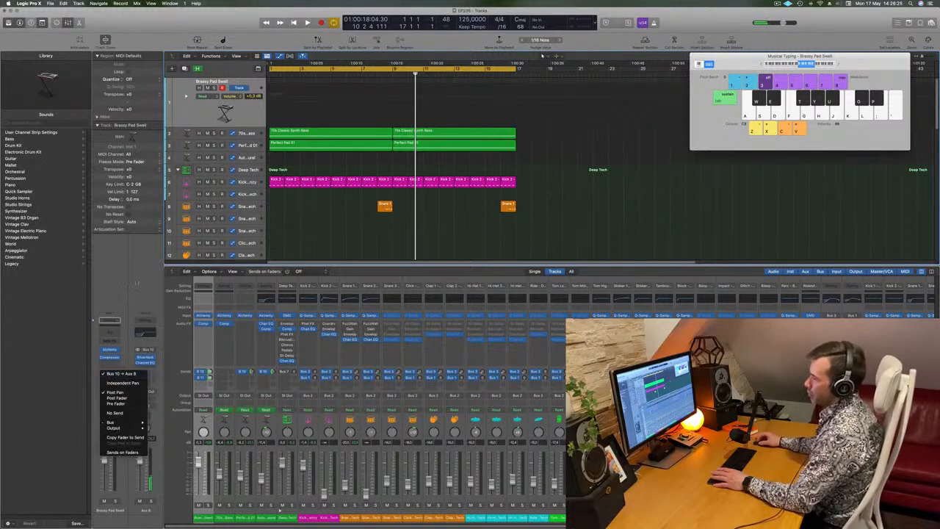
{"action": "left_click", "coordinate": [98, 391]}
{"action": "left_click", "coordinate": [108, 377]}
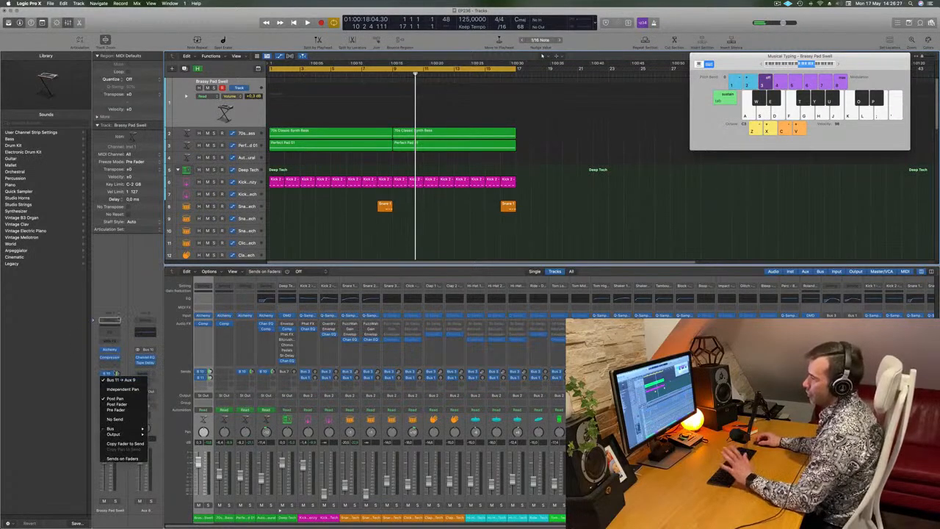
{"action": "left_click", "coordinate": [130, 291]}
- Play test notes on Brassy Pad Swell to compare its sound with and without the two sends
{"action": "key", "text": "l"}
{"action": "key", "text": "k"}
{"action": "key", "text": "g"}
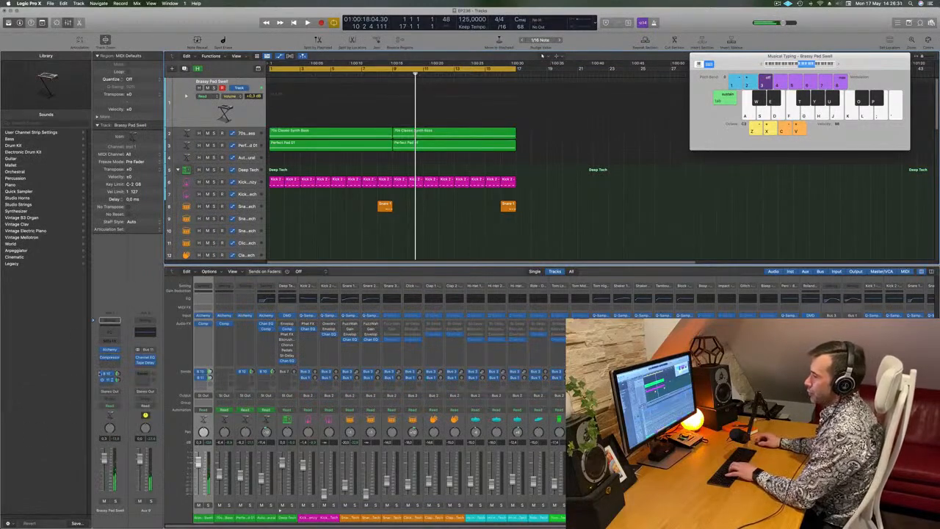
{"action": "key", "text": "g"}
{"action": "key", "text": "h"}
{"action": "key", "text": "j"}
{"action": "key", "text": "g"}
{"action": "key", "text": "h"}
{"action": "key", "text": "j"}
{"action": "key", "text": "j"}
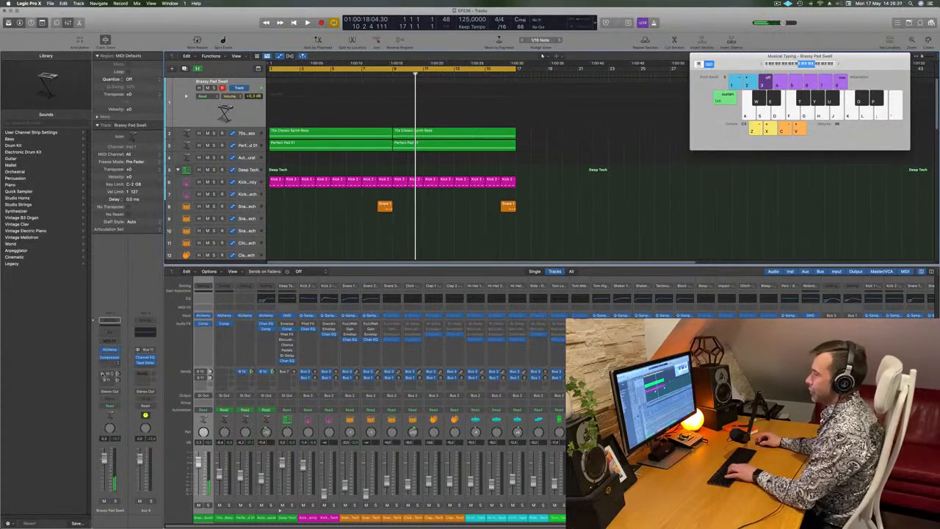
{"action": "key", "text": "l"}
{"action": "key", "text": "k"}
{"action": "key", "text": "j"}
{"action": "key", "text": "s"}
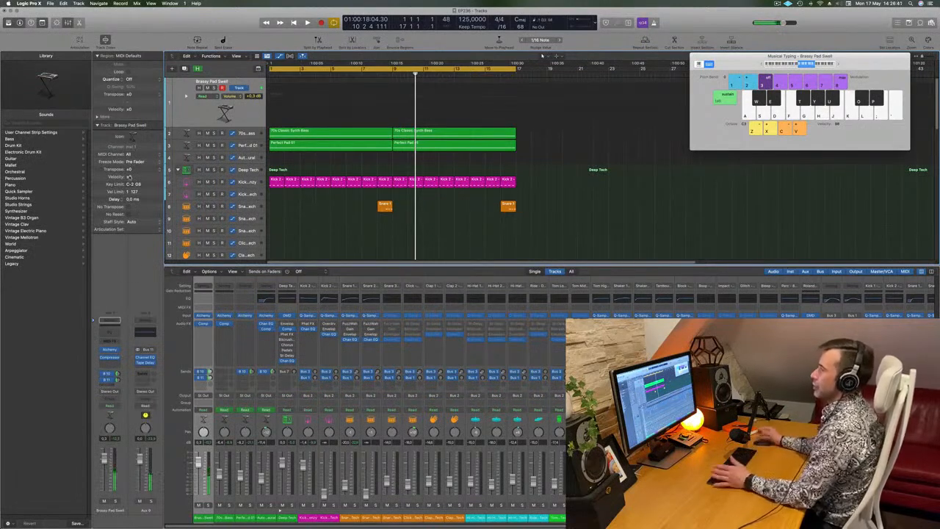
- Play the loop from the start and rehearse a Brassy Pad Swell melody over it with Musical Typing
{"action": "key", "text": "space"}
{"action": "key", "text": "space"}
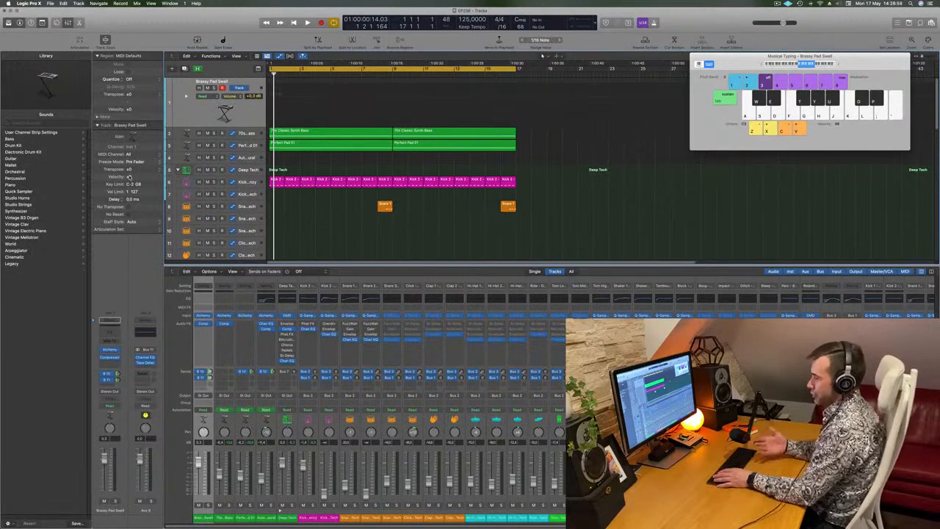
{"action": "key", "text": "space"}
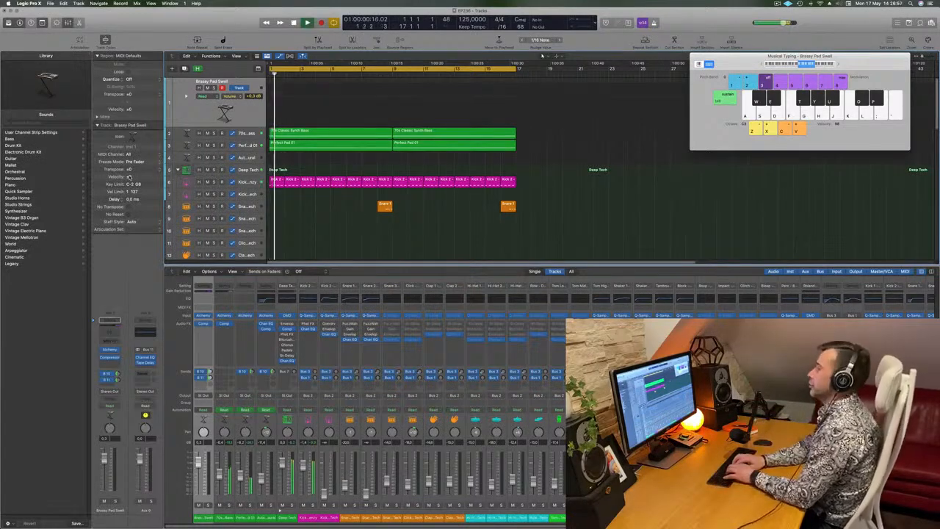
{"action": "key", "text": "f"}
{"action": "key", "text": "f"}
{"action": "key", "text": "g"}
{"action": "key", "text": "h"}
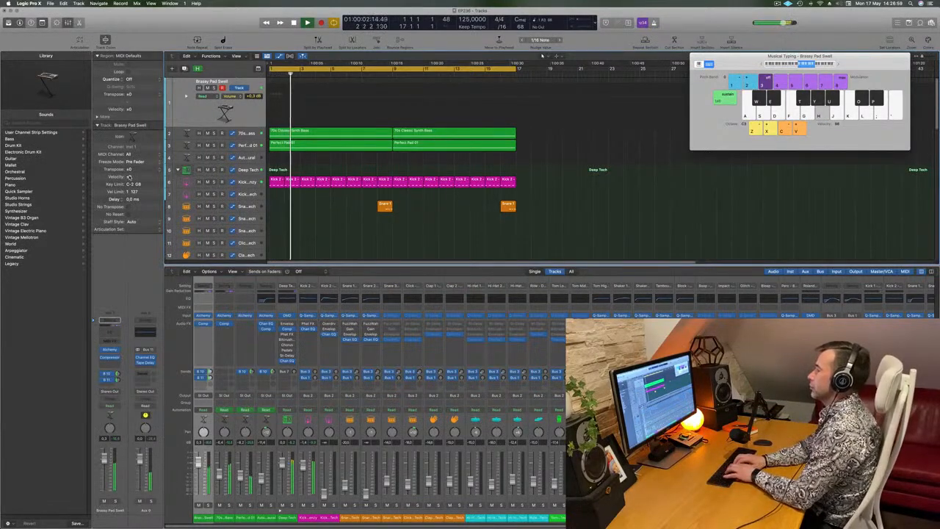
{"action": "key", "text": "h"}
{"action": "key", "text": "h"}
{"action": "key", "text": "k"}
{"action": "key", "text": "k"}
{"action": "key", "text": "l"}
{"action": "key", "text": "semicolon"}
{"action": "key", "text": "semicolon"}
{"action": "key", "text": "semicolon"}
{"action": "key", "text": "k"}
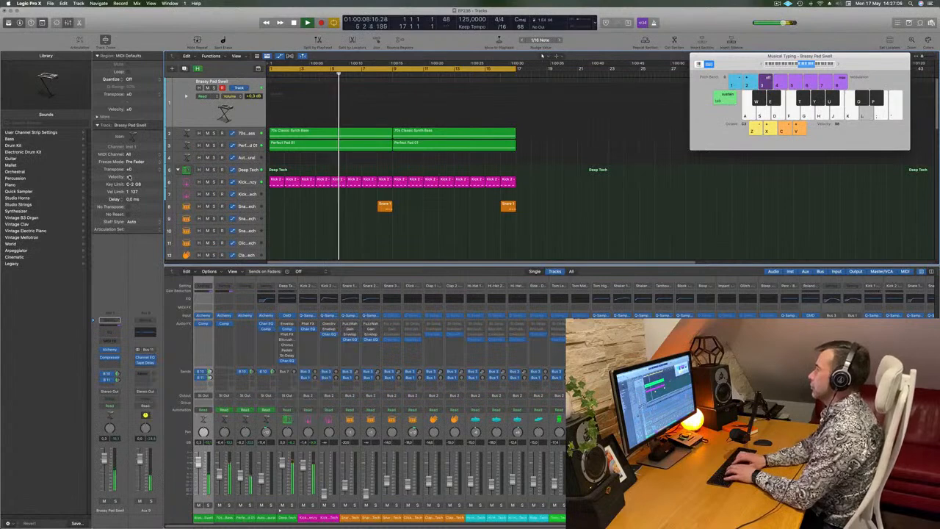
{"action": "key", "text": "k"}
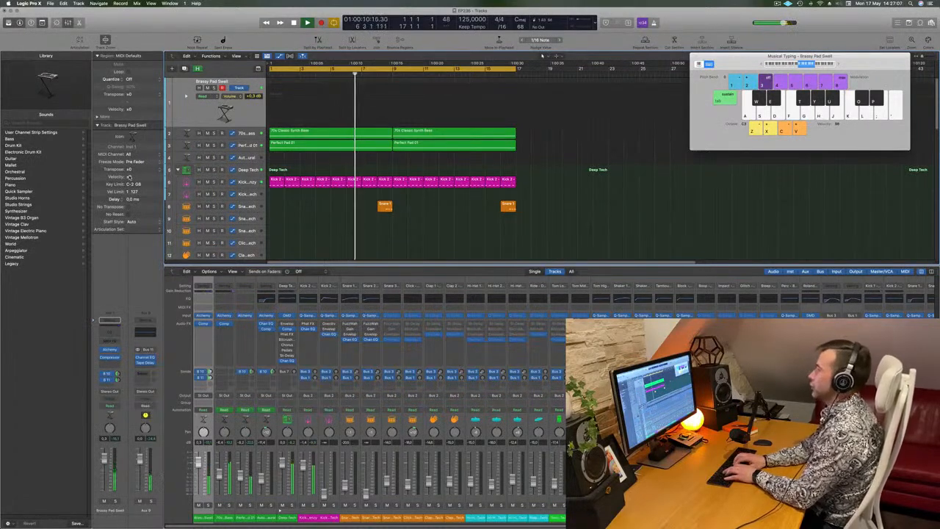
{"action": "key", "text": "h"}
{"action": "key", "text": "semicolon"}
{"action": "key", "text": "l"}
{"action": "key", "text": "h"}
{"action": "key", "text": "f"}
{"action": "key", "text": "h"}
{"action": "key", "text": "l"}
{"action": "key", "text": "semicolon"}
{"action": "key", "text": "h"}
- Record the melody on the Brassy Pad Swell track over the cycling loop, then stop the recording
{"action": "key", "text": "r"}
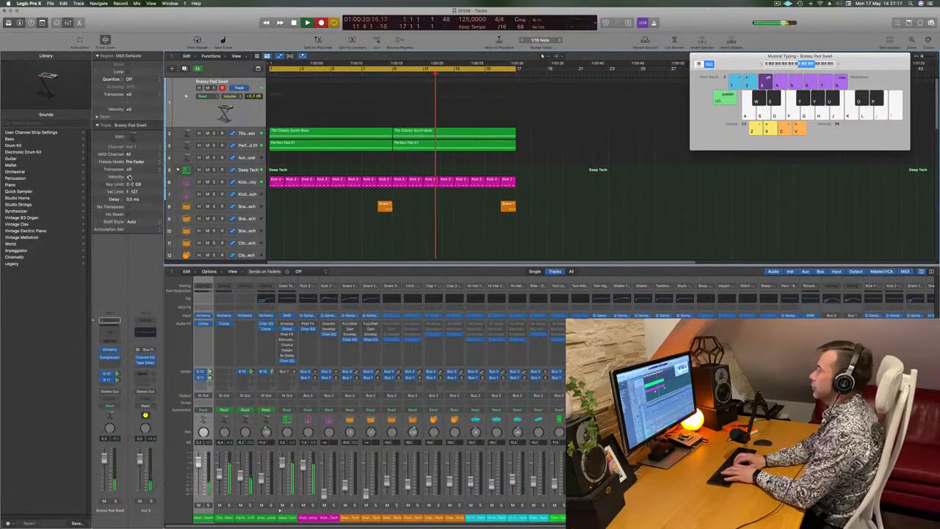
{"action": "key", "text": "k"}
{"action": "key", "text": "h"}
{"action": "key", "text": "k"}
{"action": "key", "text": "semicolon"}
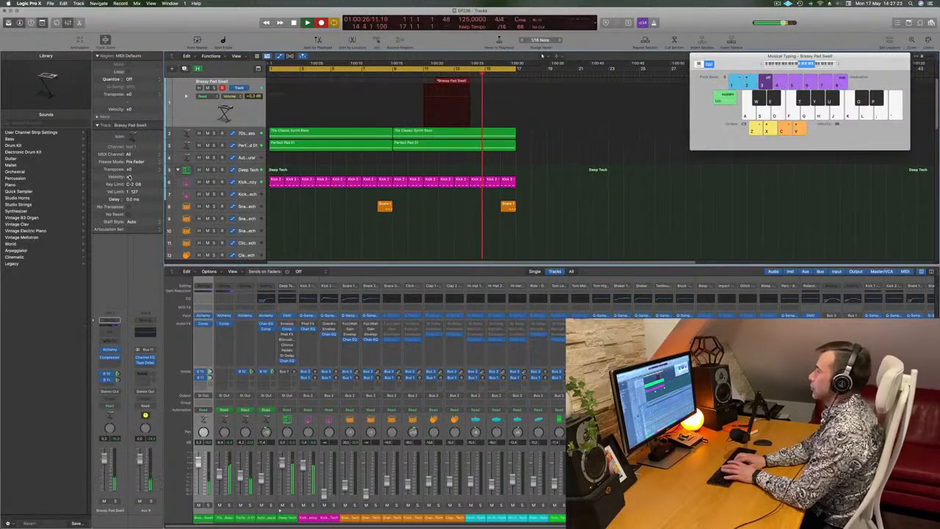
{"action": "key", "text": "h"}
{"action": "key", "text": "h"}
{"action": "key", "text": "k"}
{"action": "key", "text": "l"}
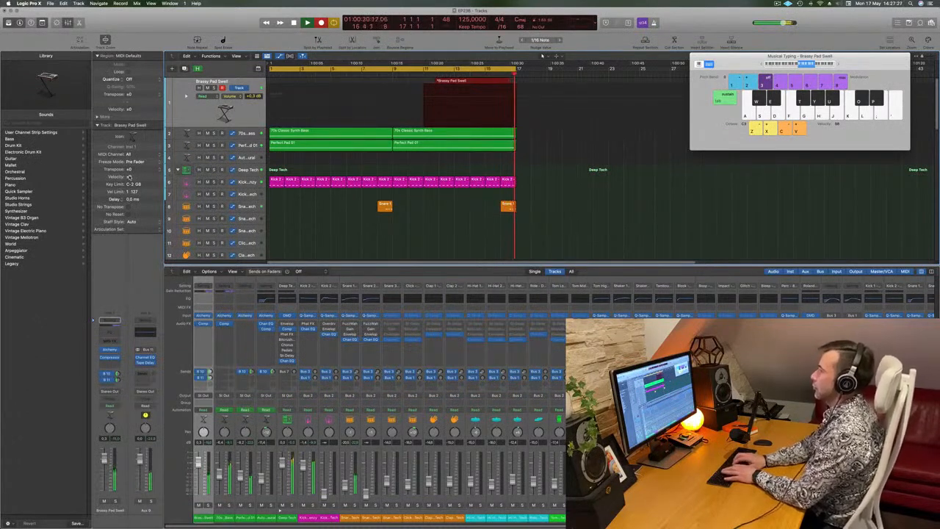
{"action": "key", "text": "semicolon"}
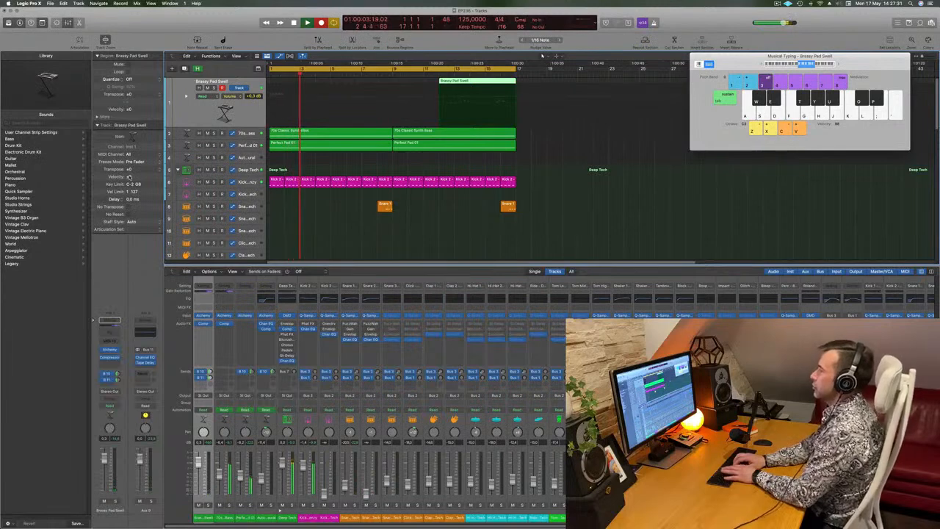
{"action": "key", "text": "h"}
{"action": "key", "text": "k"}
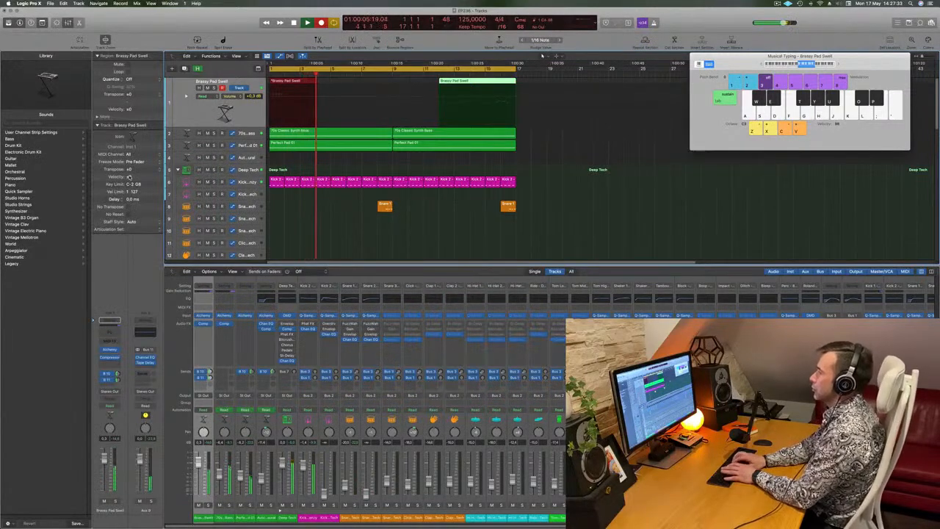
{"action": "key", "text": "l"}
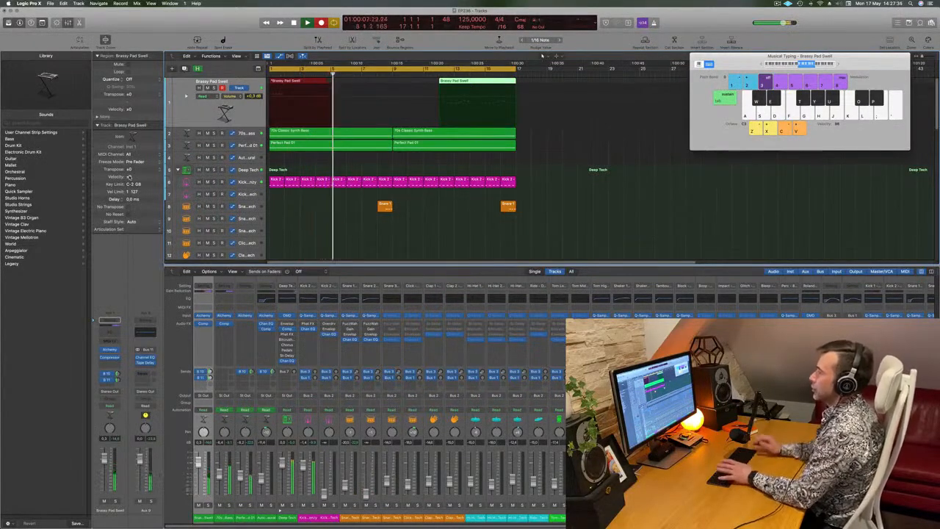
{"action": "key", "text": "space"}
- Listen to the recorded Brassy Pad Swell regions, playing from bar 15 and again from bar 3
{"action": "key", "text": "space"}
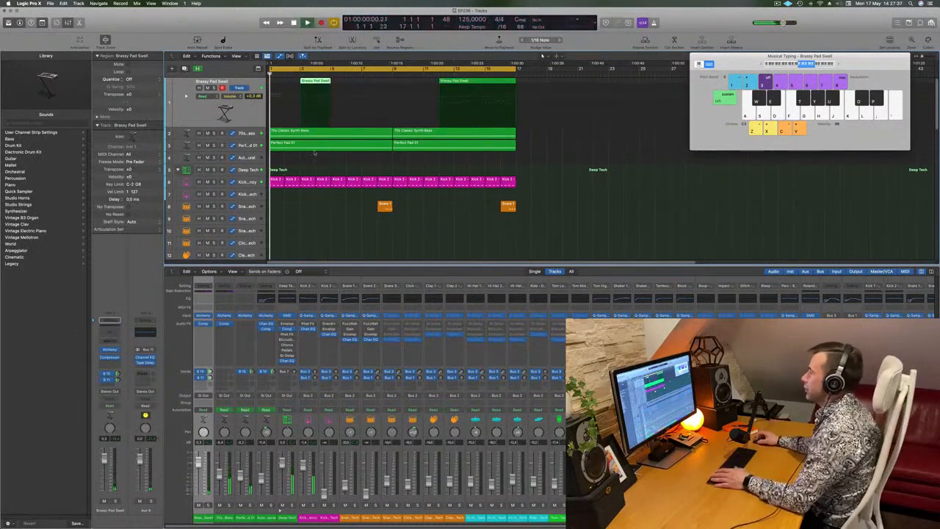
{"action": "left_click", "coordinate": [484, 76]}
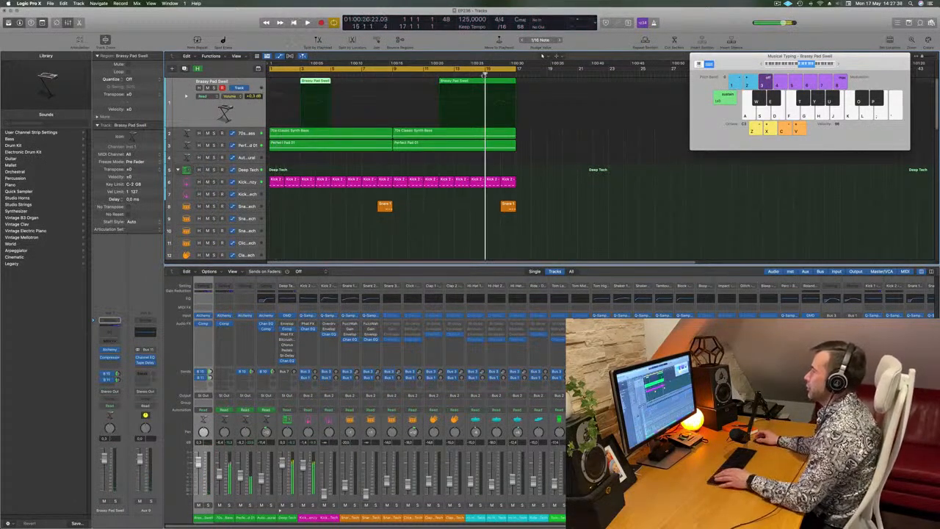
{"action": "key", "text": "h"}
{"action": "key", "text": "h"}
{"action": "left_click", "coordinate": [479, 82]}
{"action": "key", "text": "k"}
{"action": "key", "text": "semicolon"}
{"action": "key", "text": "l"}
{"action": "key", "text": "h"}
{"action": "key", "text": "space"}
{"action": "key", "text": "space"}
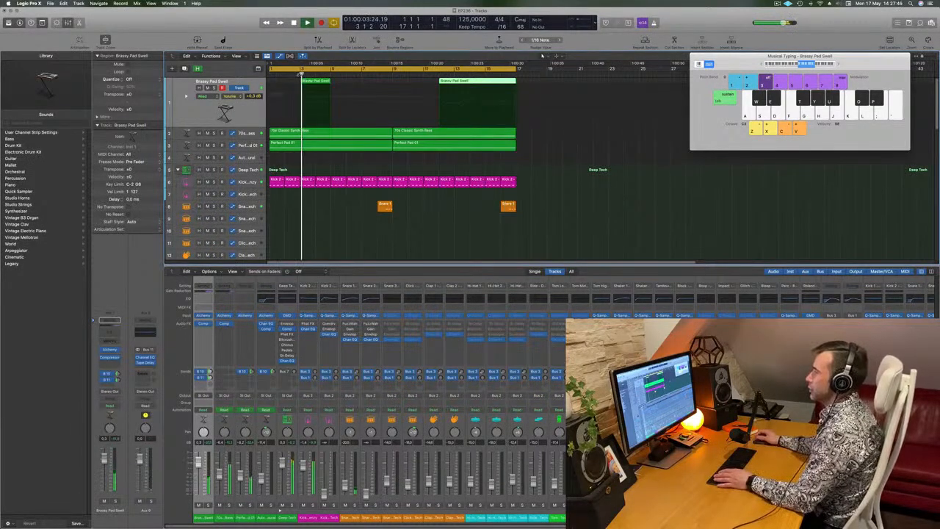
{"action": "key", "text": "h"}
{"action": "key", "text": "h"}
{"action": "key", "text": "k"}
{"action": "key", "text": "semicolon"}
{"action": "key", "text": "space"}
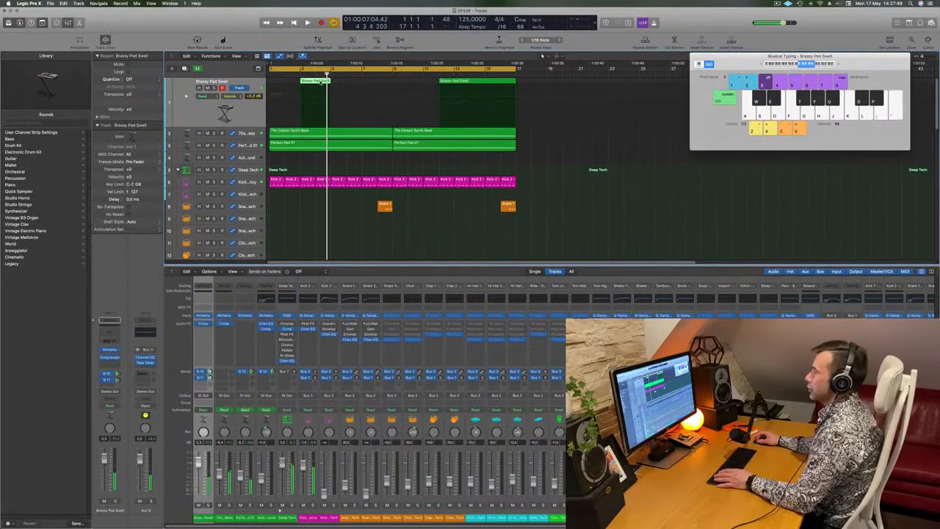
- Open the short Brassy Pad Swell region in the Piano Roll, move it to bar 1 and play it
{"action": "double_click", "coordinate": [320, 82]}
{"action": "left_click_drag", "start_coordinate": [320, 82], "coordinate": [289, 82]}
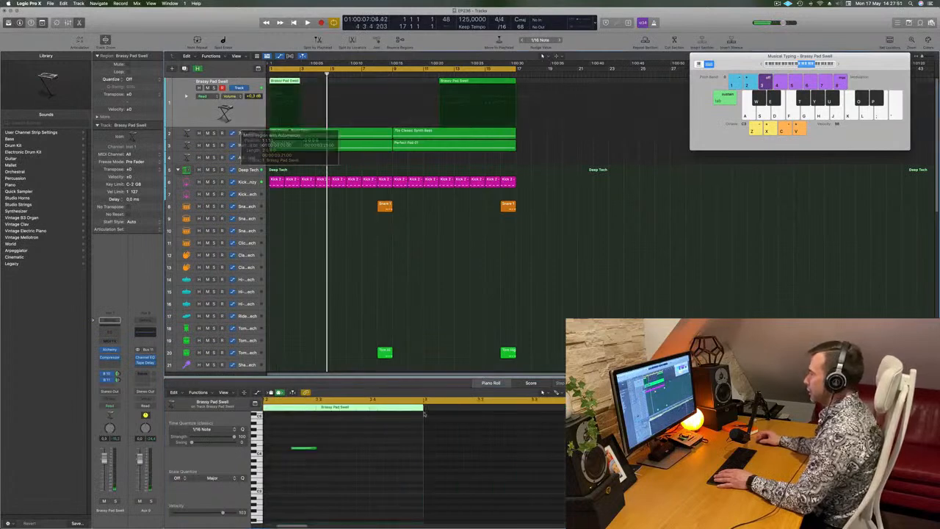
{"action": "scroll", "coordinate": [342, 451], "scroll_direction": "left", "scroll_amount": 8}
{"action": "key", "text": "space"}
{"action": "left_click_drag", "start_coordinate": [554, 434], "coordinate": [565, 453]}
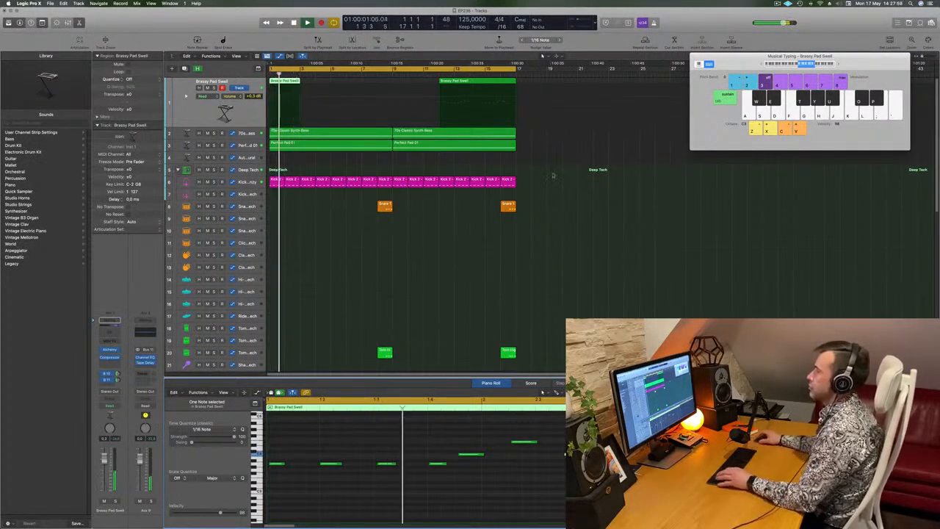
- Split the longer Brassy Pad Swell region at bar 15, splitting the notes that cross the cut
{"action": "left_click", "coordinate": [485, 74]}
{"action": "key", "text": "super+t"}
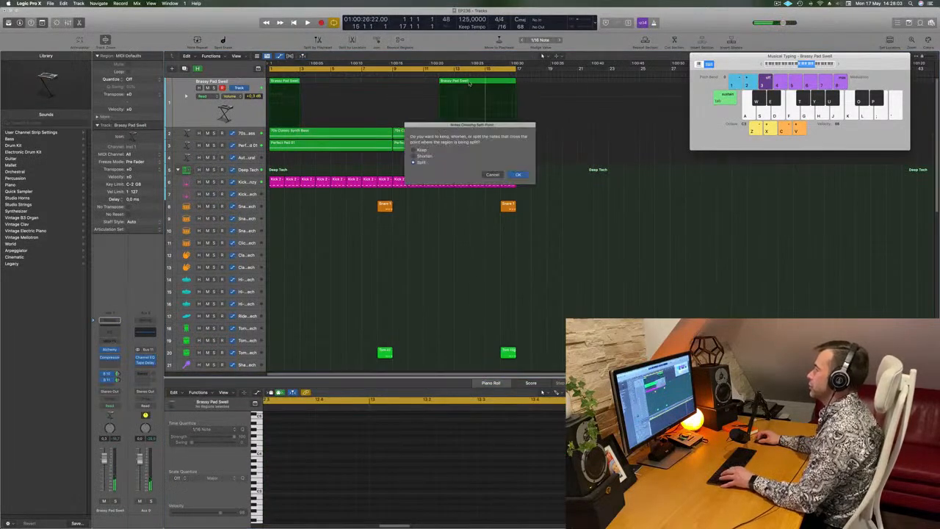
{"action": "left_click", "coordinate": [517, 174]}
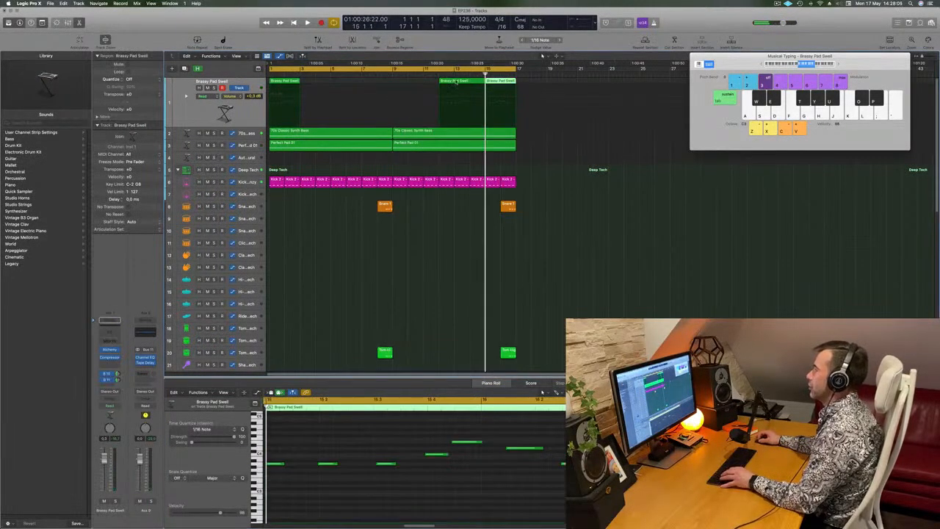
- Delete the other two Brassy Pad Swell regions, move the bar 15 piece to bar 1 and play it from the start
{"action": "left_click", "coordinate": [280, 83]}
{"action": "key", "text": "Delete"}
{"action": "left_click_drag", "start_coordinate": [502, 83], "coordinate": [286, 83]}
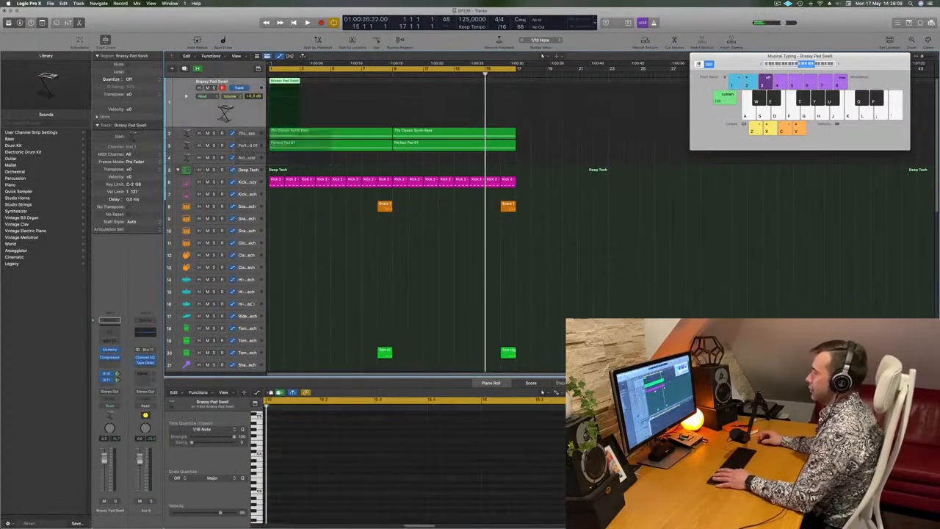
{"action": "key", "text": "Return"}
{"action": "key", "text": "space"}
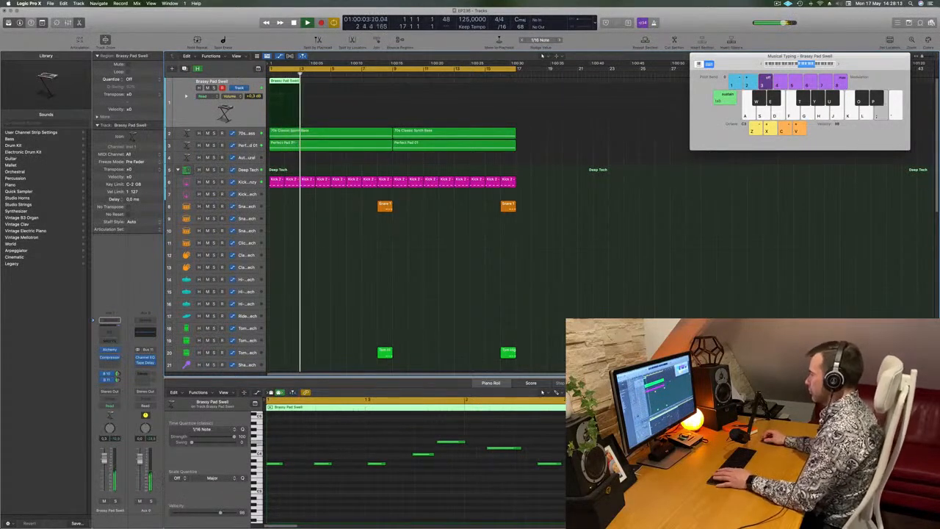
{"action": "key", "text": "space"}
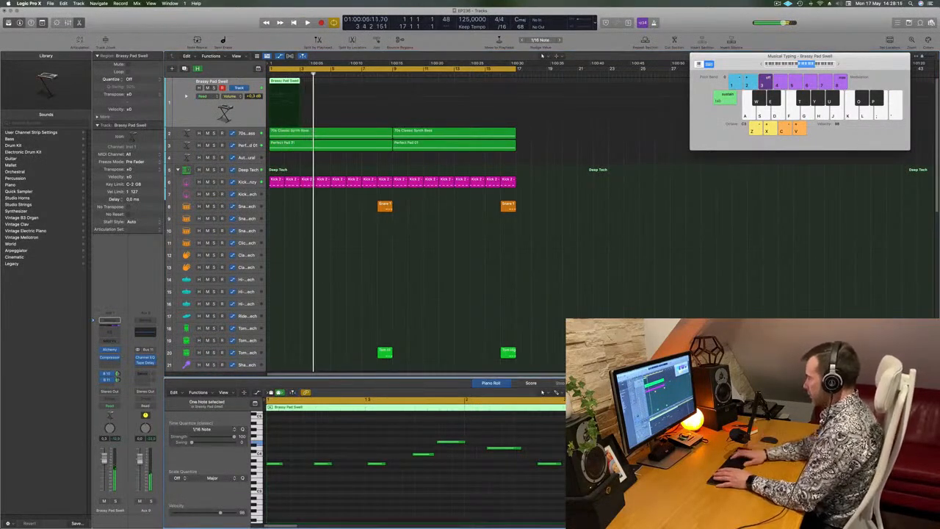
- Quantize all notes of the Brassy Pad Swell region to 1/16 notes and play the result
{"action": "key", "text": "super+a"}
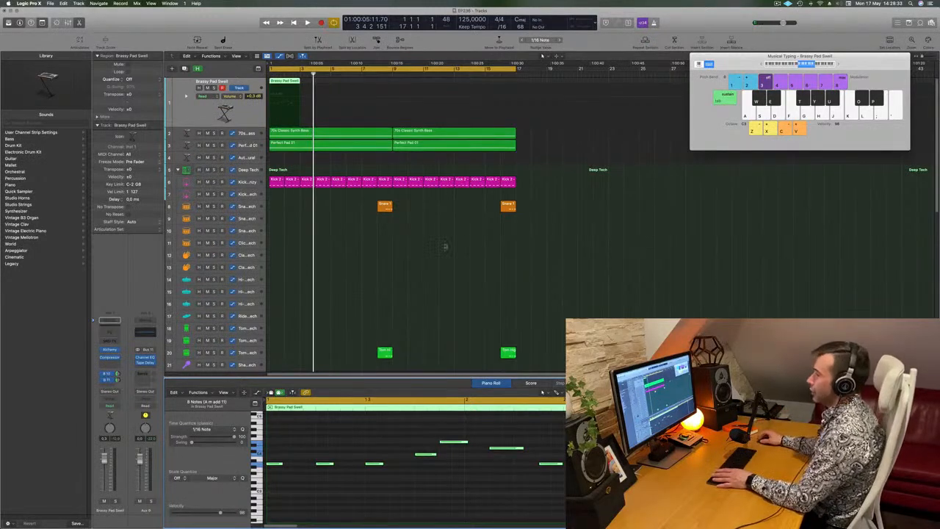
{"action": "left_click", "coordinate": [381, 249]}
{"action": "key", "text": "space"}
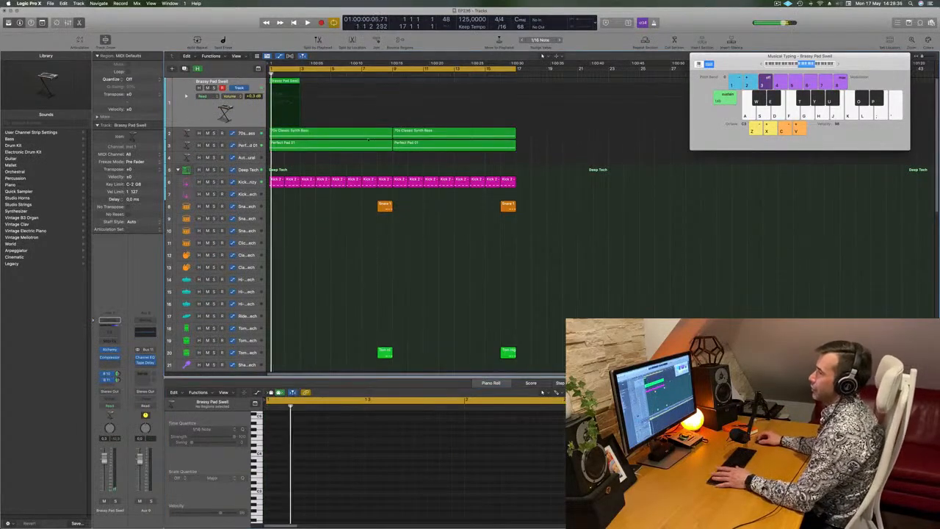
- Show the Brassy Pad Swell region's notes, select its first note and check the phrase in playback
{"action": "left_click", "coordinate": [286, 83]}
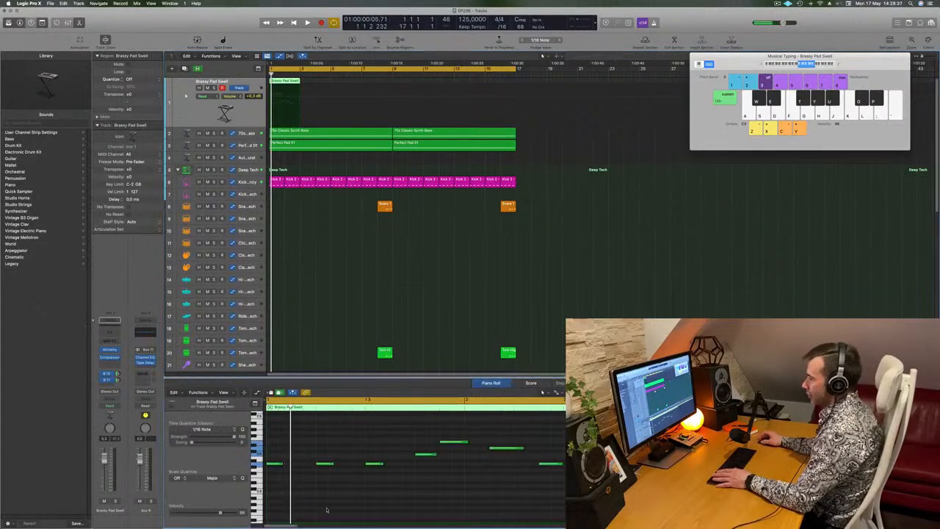
{"action": "left_click", "coordinate": [283, 463]}
{"action": "left_click", "coordinate": [282, 465]}
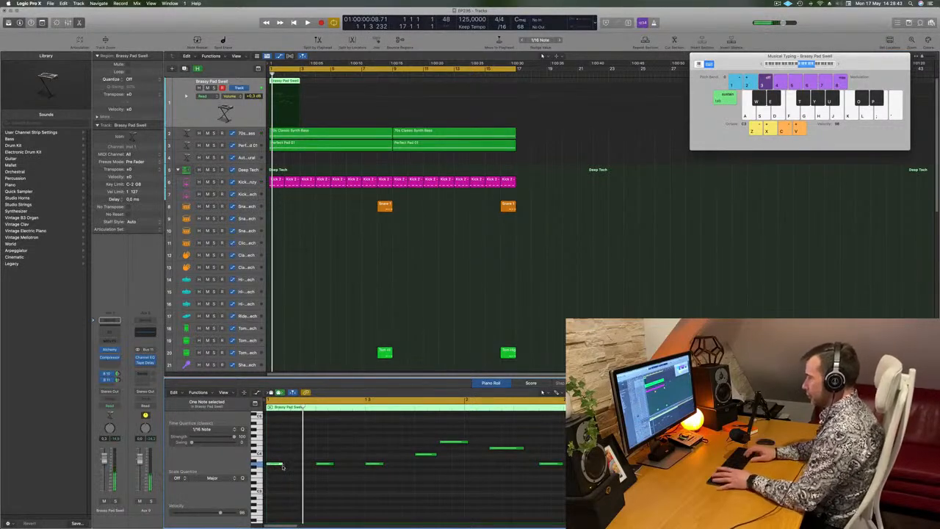
{"action": "key", "text": "space"}
- Duplicate the two-bar Brassy Pad Swell region directly behind the original, at bar 3
{"action": "scroll", "coordinate": [308, 454], "scroll_direction": "down", "scroll_amount": 2}
{"action": "scroll", "coordinate": [345, 236], "scroll_direction": "down", "scroll_amount": 3}
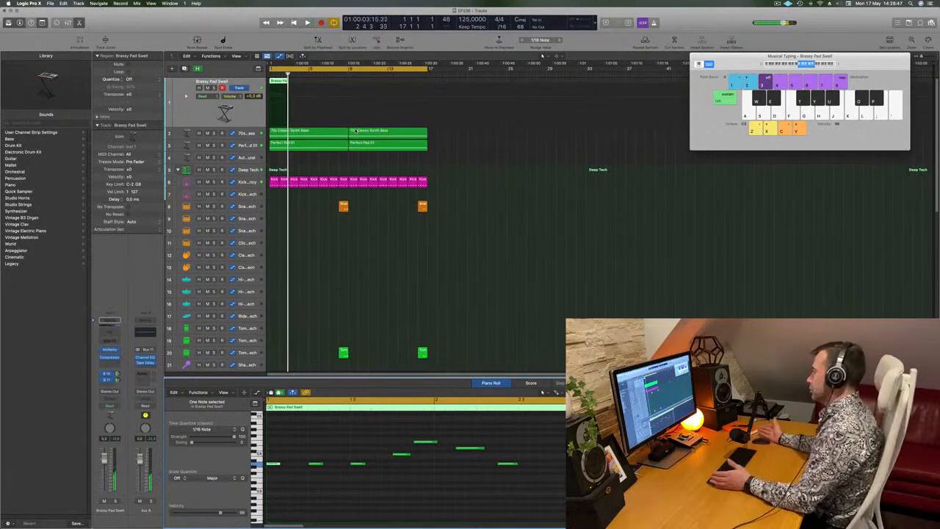
{"action": "left_click_drag", "start_coordinate": [282, 79], "coordinate": [302, 85]}
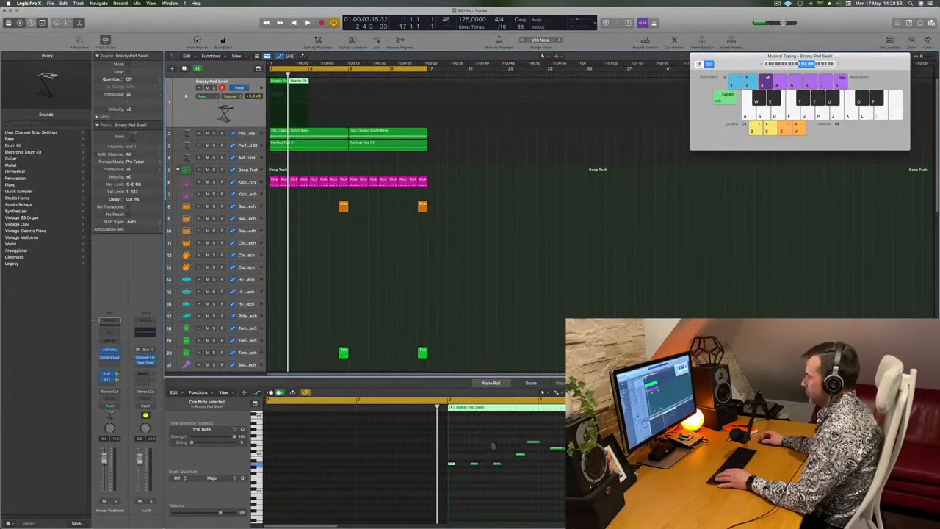
- In the second Brassy Pad Swell region, raise the first three notes to the phrase's highest pitch and lower the fifth note to its lowest
{"action": "key", "text": "space"}
{"action": "left_click_drag", "start_coordinate": [492, 446], "coordinate": [448, 476]}
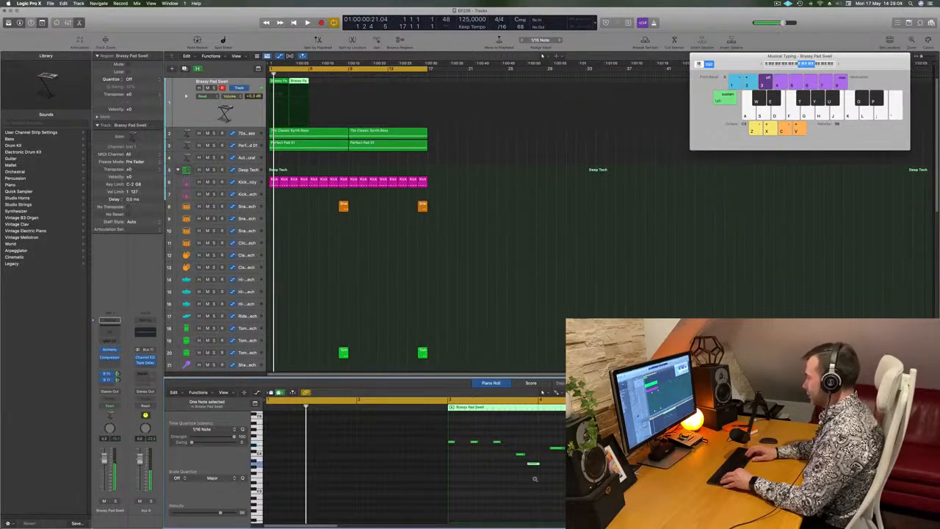
{"action": "key", "text": "space"}
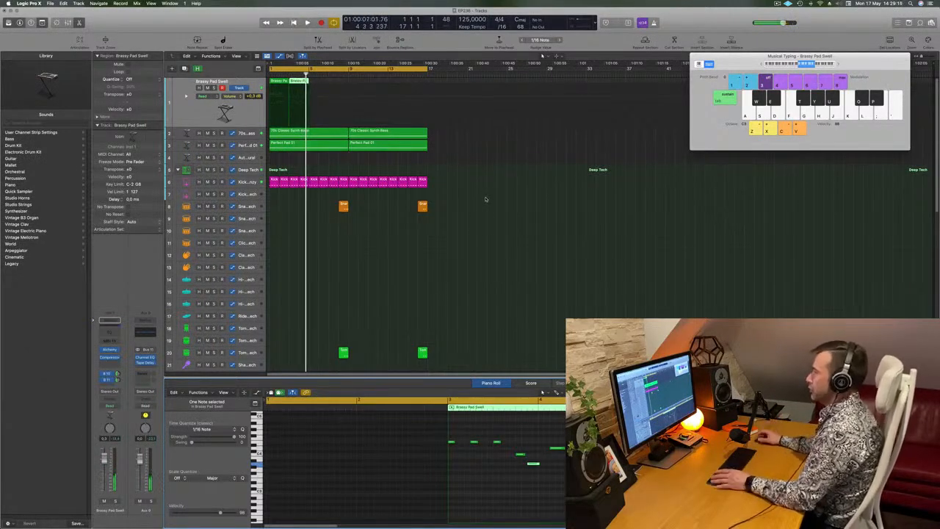
- Show both Brassy Pad Swell regions' notes together and play the four-bar phrase from the start to check the edited fifth note
{"action": "left_click", "coordinate": [279, 82], "text": "shift"}
{"action": "key", "text": "space"}
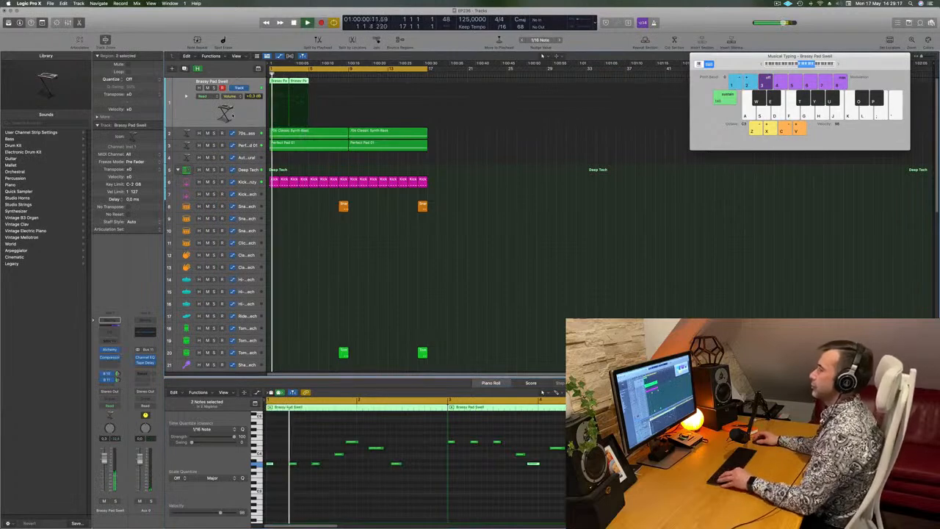
{"action": "scroll", "coordinate": [376, 254], "scroll_direction": "up", "scroll_amount": 3}
{"action": "scroll", "coordinate": [356, 261], "scroll_direction": "down", "scroll_amount": 2}
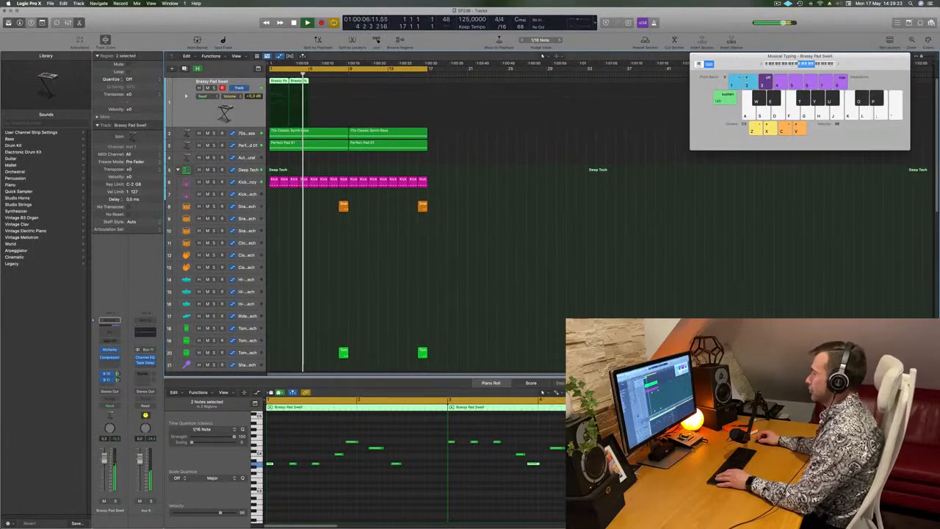
{"action": "key", "text": "space"}
{"action": "left_click", "coordinate": [534, 463]}
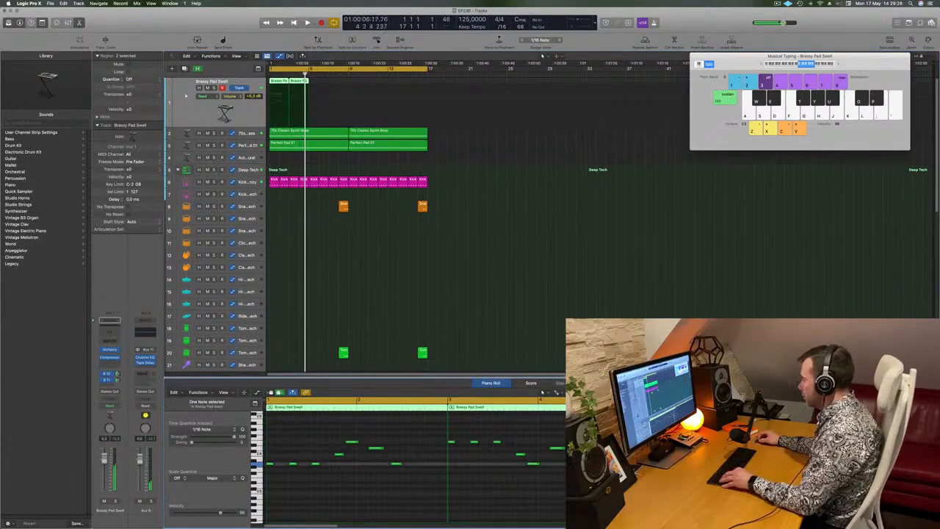
{"action": "key", "text": "space"}
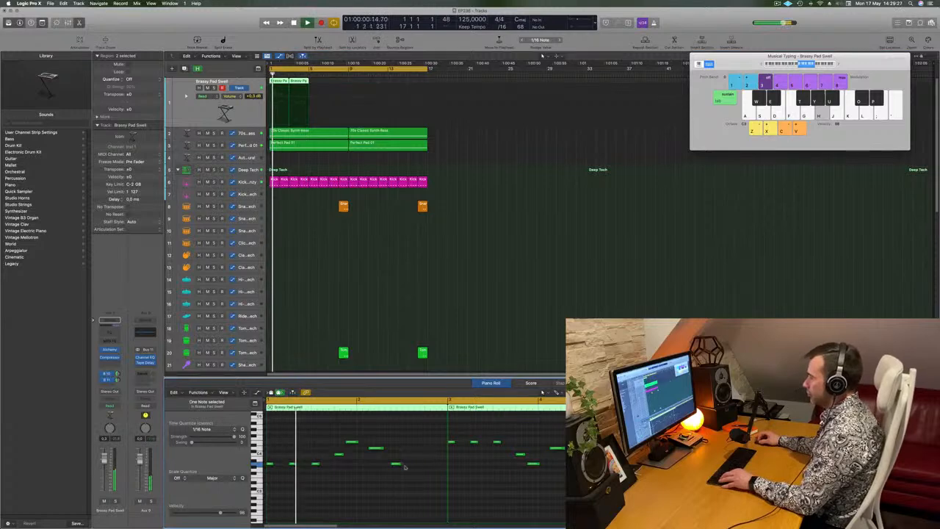
- Extend both Brassy Pad Swell phrases with a copy of their last note placed just behind it, and replay all four bars
{"action": "left_click", "coordinate": [403, 465]}
{"action": "left_click_drag", "start_coordinate": [407, 470], "coordinate": [414, 470]}
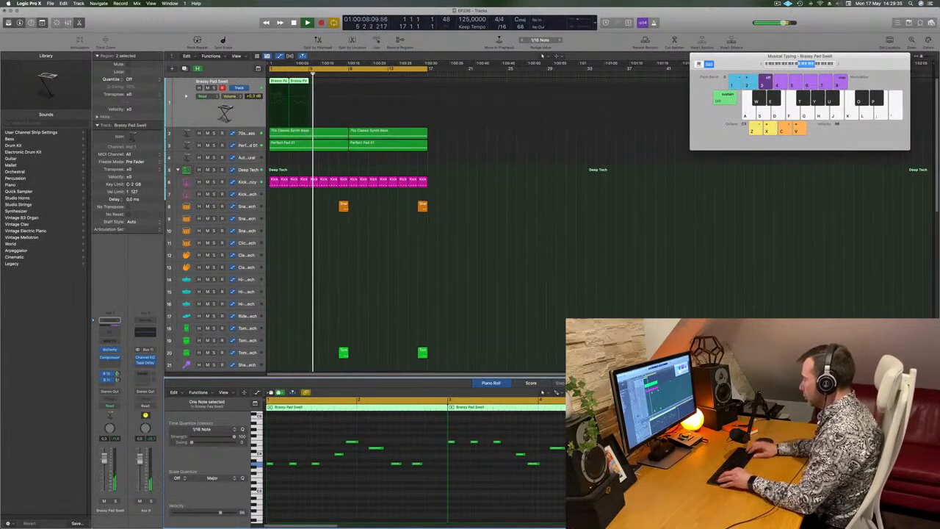
{"action": "key", "text": "space"}
{"action": "key", "text": "space"}
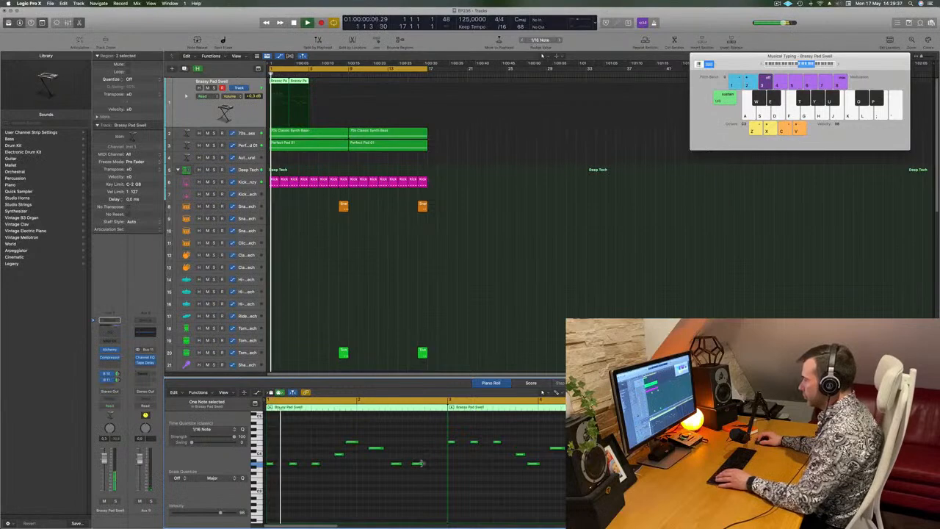
{"action": "left_click", "coordinate": [418, 465]}
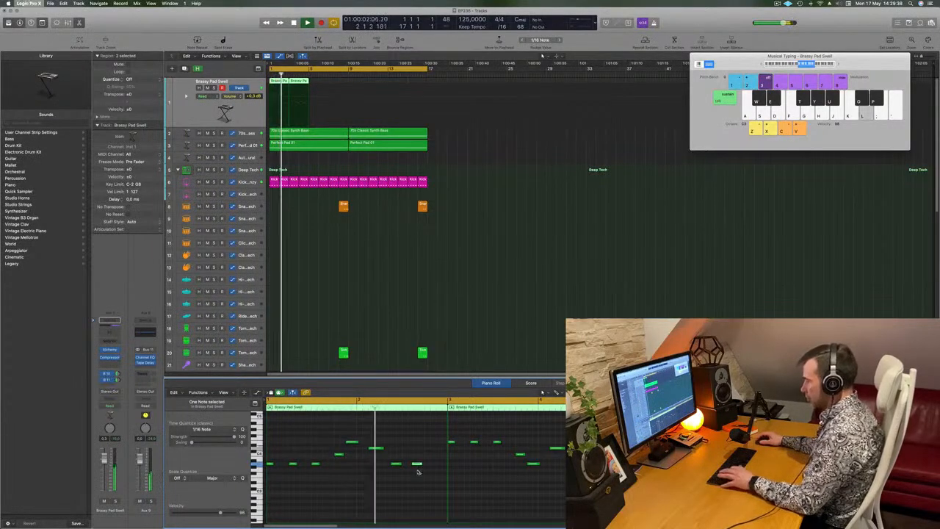
{"action": "key", "text": "super+w"}
{"action": "left_click", "coordinate": [491, 163]}
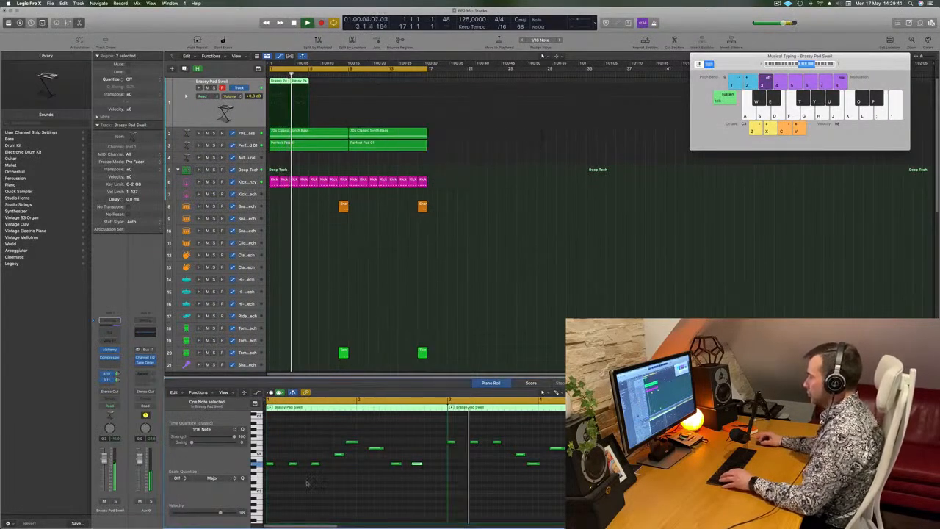
{"action": "key", "text": "super+a"}
{"action": "left_click", "coordinate": [343, 485]}
{"action": "key", "text": "super+Left"}
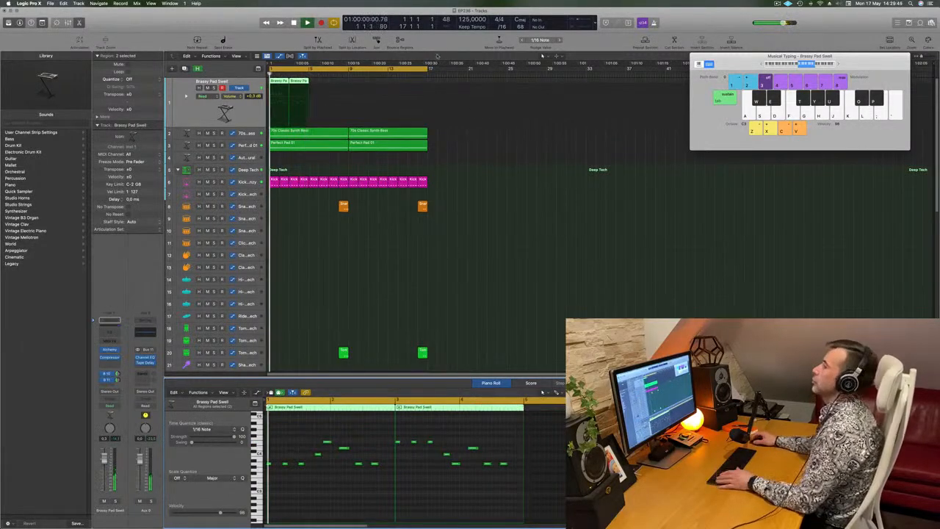
- Repeat the pair of Brassy Pad Swell regions along the track up to bar 17 and play the arrangement
{"action": "left_click_drag", "start_coordinate": [297, 84], "coordinate": [353, 84]}
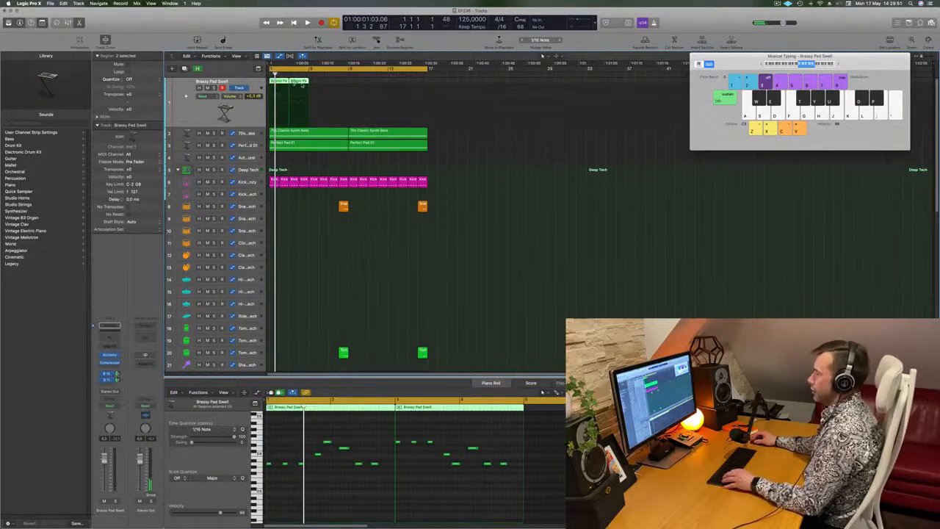
{"action": "key", "text": "super+r"}
{"action": "key", "text": "super+r"}
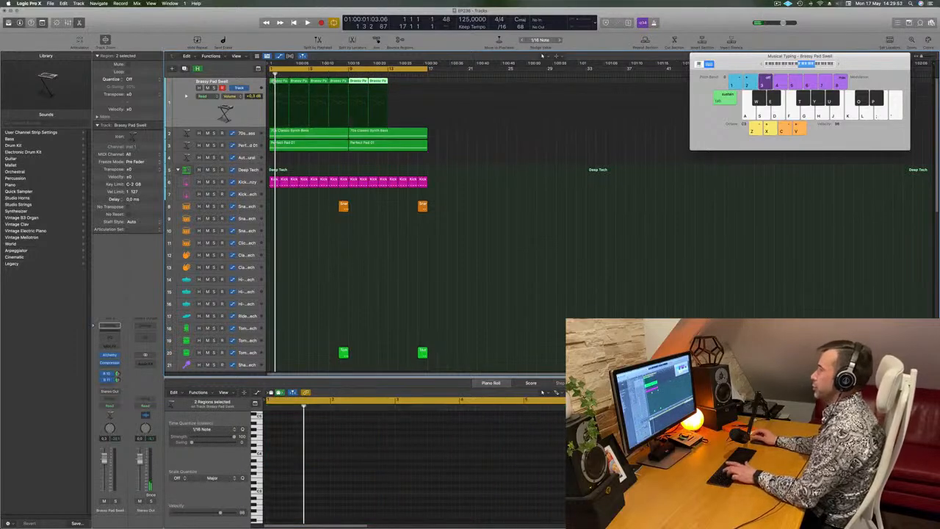
{"action": "key", "text": "space"}
{"action": "left_click", "coordinate": [245, 114]}
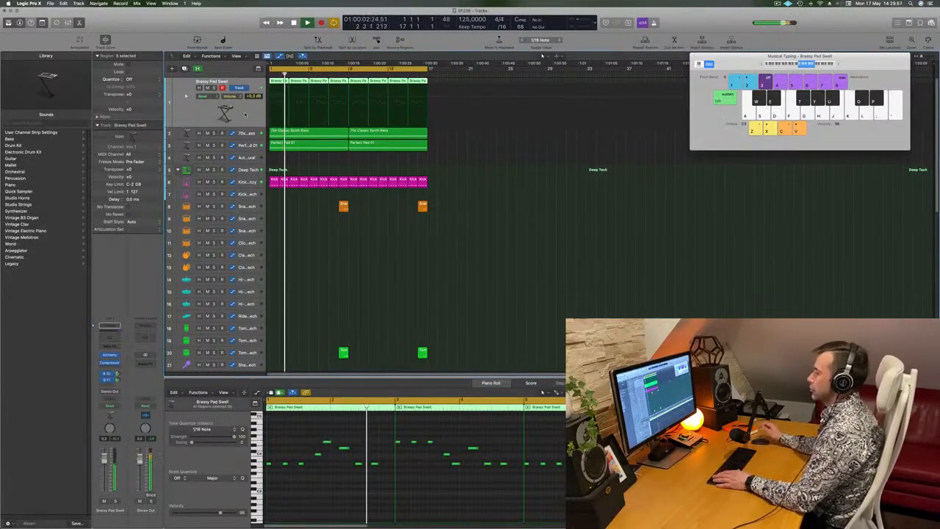
- Delete the last note of the first Brassy Pad Swell region, and remove all repeated copies after the first two regions
{"action": "key", "text": "space"}
{"action": "key", "text": "space"}
{"action": "left_click", "coordinate": [374, 464]}
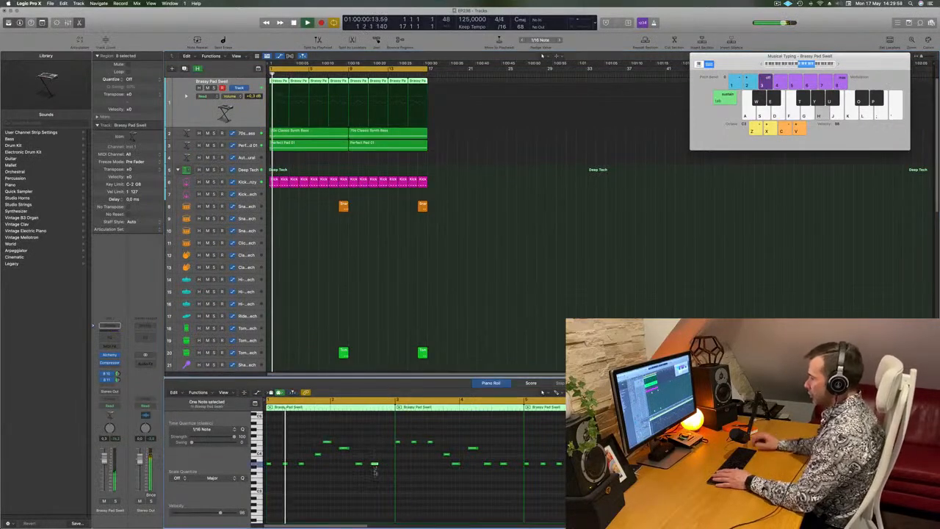
{"action": "key", "text": "Delete"}
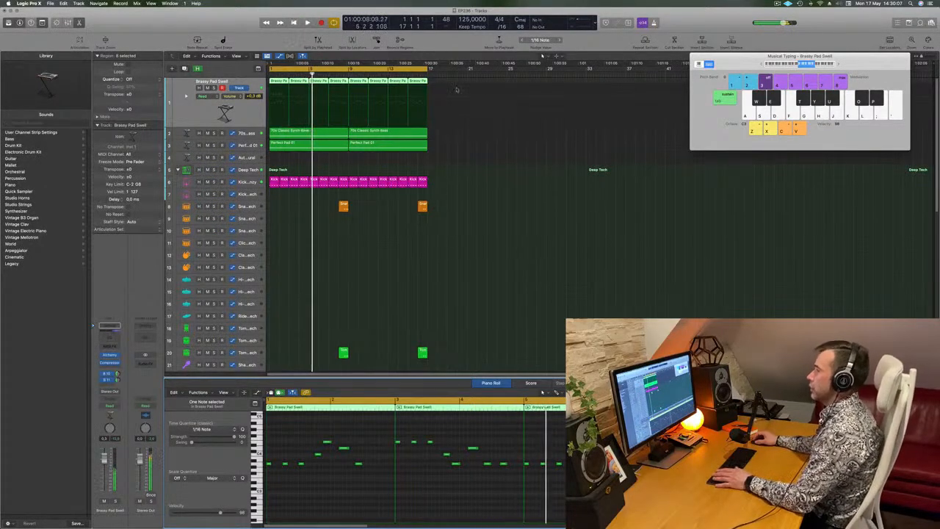
{"action": "left_click_drag", "start_coordinate": [450, 81], "coordinate": [279, 84]}
{"action": "key", "text": "Delete"}
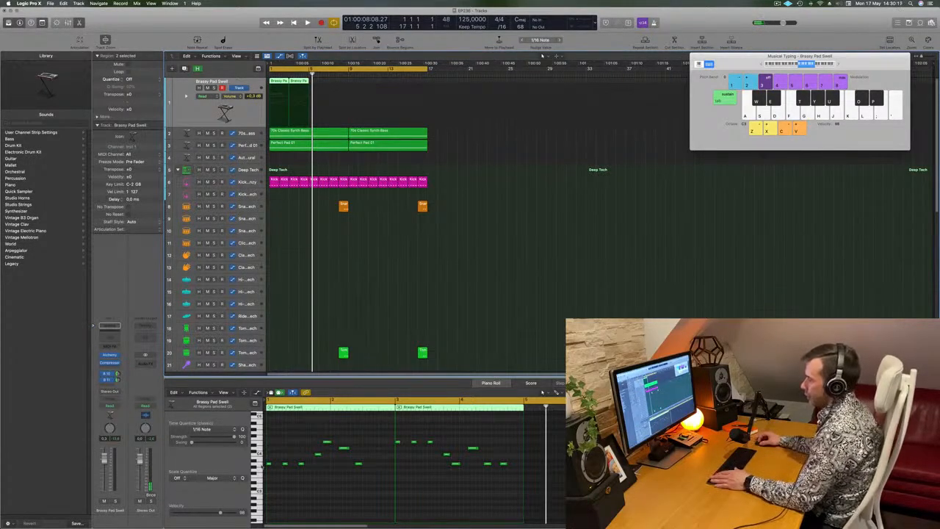
- Select all lowest-pitch notes in both Brassy Pad Swell regions, play the phrase and examine the 70s Classic Synth Bass notes
{"action": "left_click", "coordinate": [257, 463]}
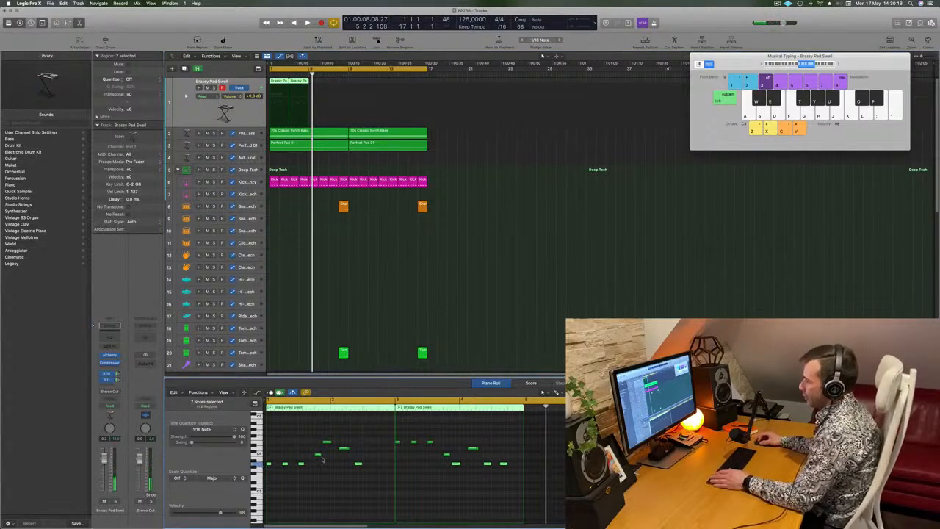
{"action": "key", "text": "space"}
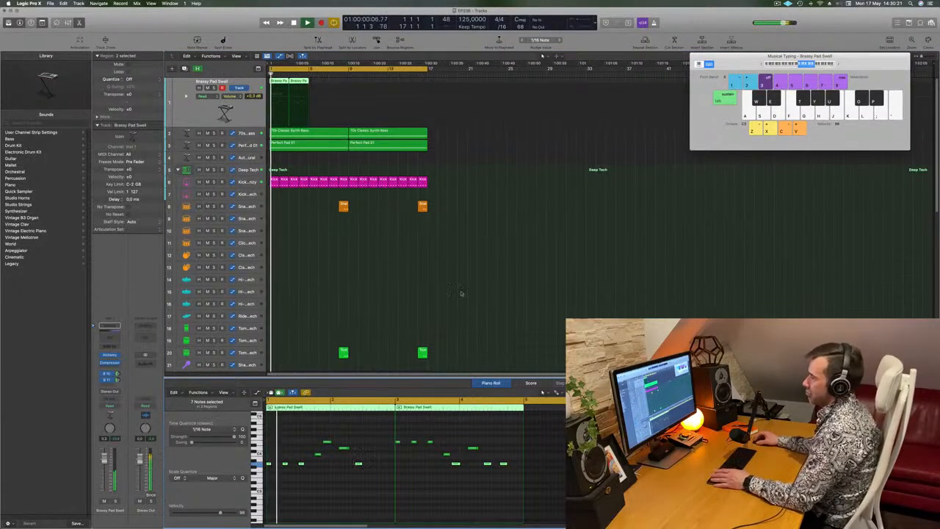
{"action": "left_click", "coordinate": [459, 319]}
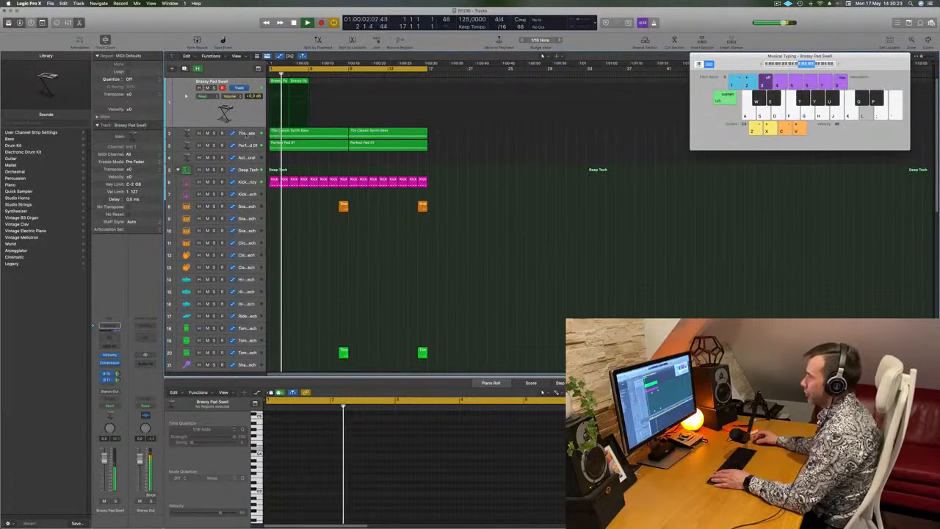
{"action": "left_click", "coordinate": [237, 131]}
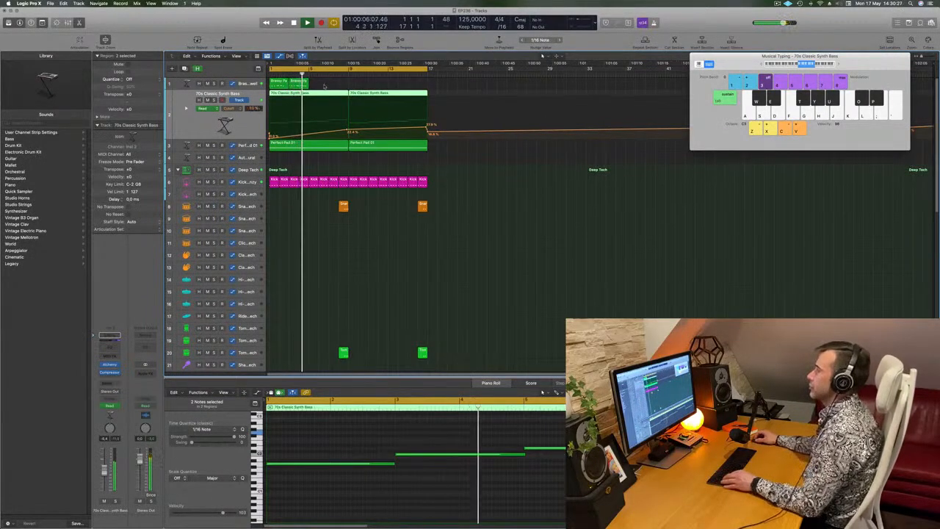
- Repeat the two edited Brassy Pad Swell regions until they fill the track up to bar 17, and play from the start
{"action": "left_click", "coordinate": [285, 83]}
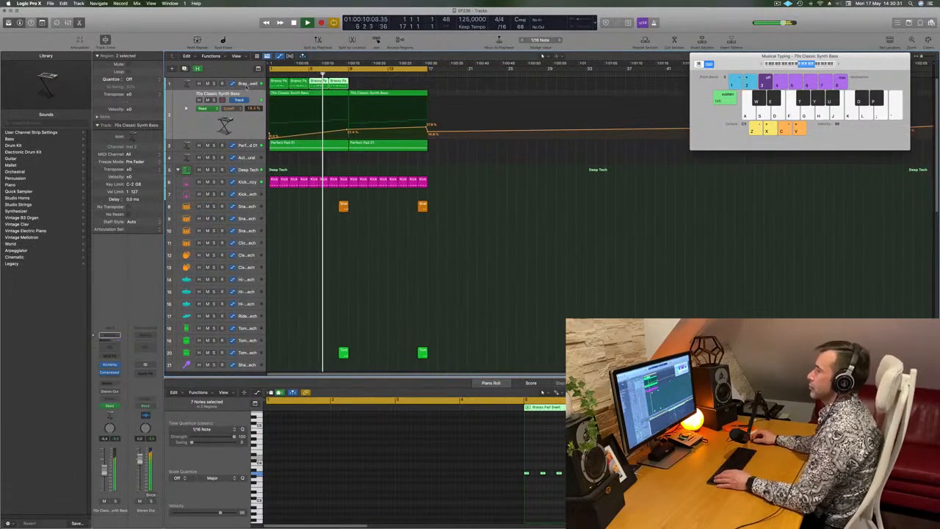
{"action": "left_click", "coordinate": [248, 84]}
{"action": "key", "text": "space"}
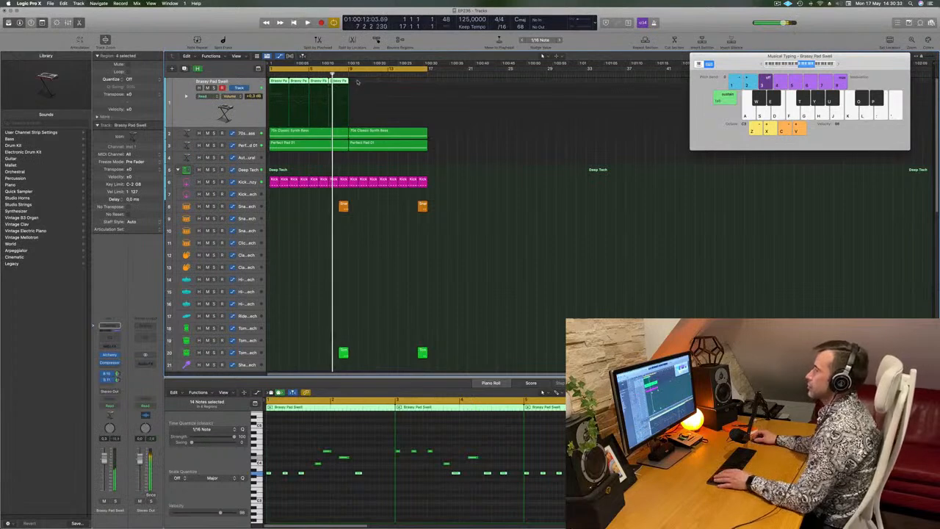
{"action": "left_click_drag", "start_coordinate": [278, 83], "coordinate": [358, 87]}
{"action": "left_click", "coordinate": [246, 114]}
{"action": "key", "text": "space"}
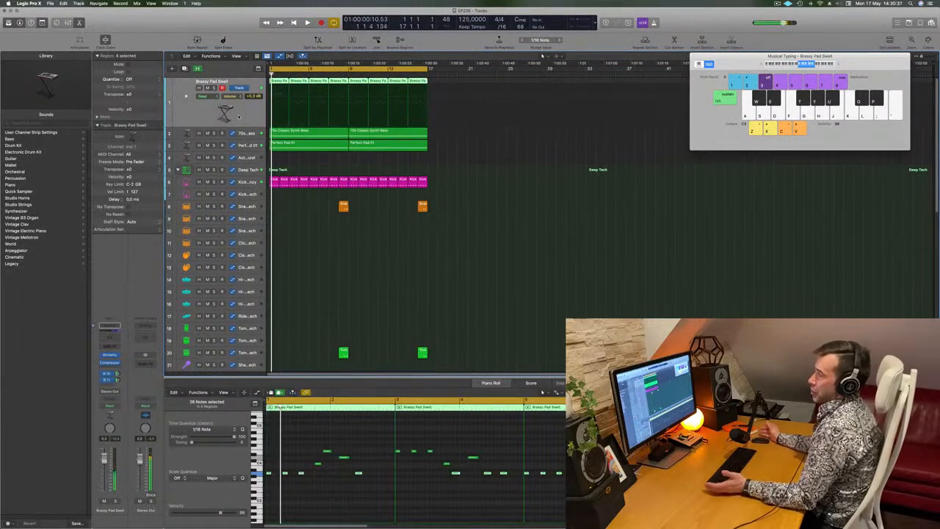
- Duplicate the Brassy Pad Swell track, copy all its regions onto the new track and mute the original
{"action": "left_click", "coordinate": [185, 68]}
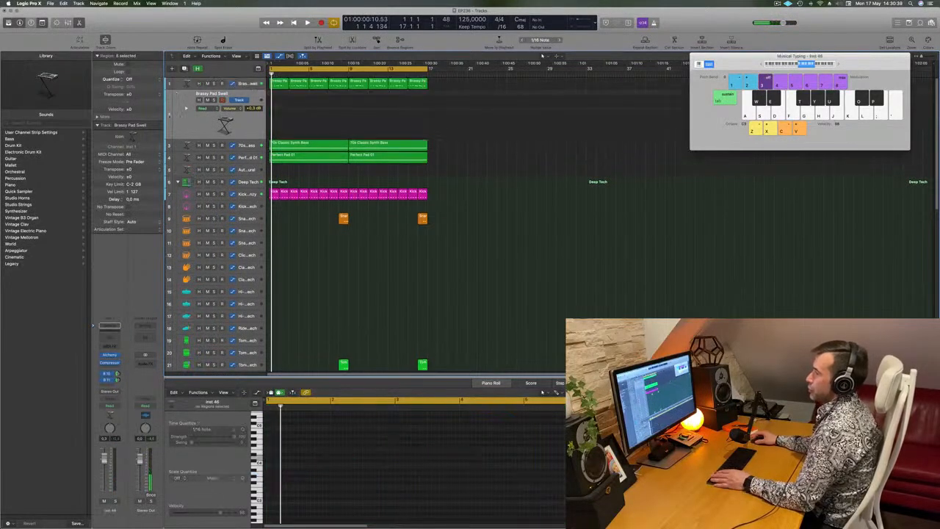
{"action": "left_click_drag", "start_coordinate": [454, 87], "coordinate": [285, 105]}
{"action": "key", "text": "space"}
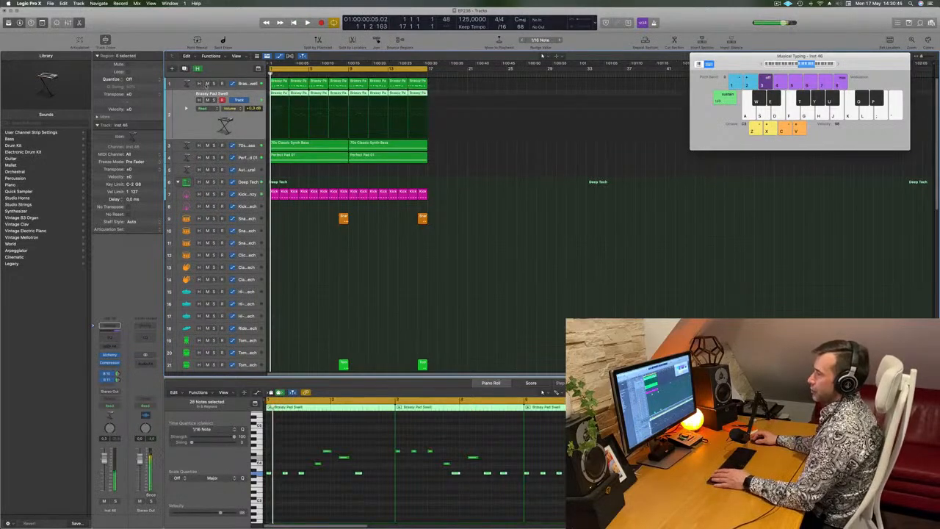
{"action": "left_click", "coordinate": [207, 83]}
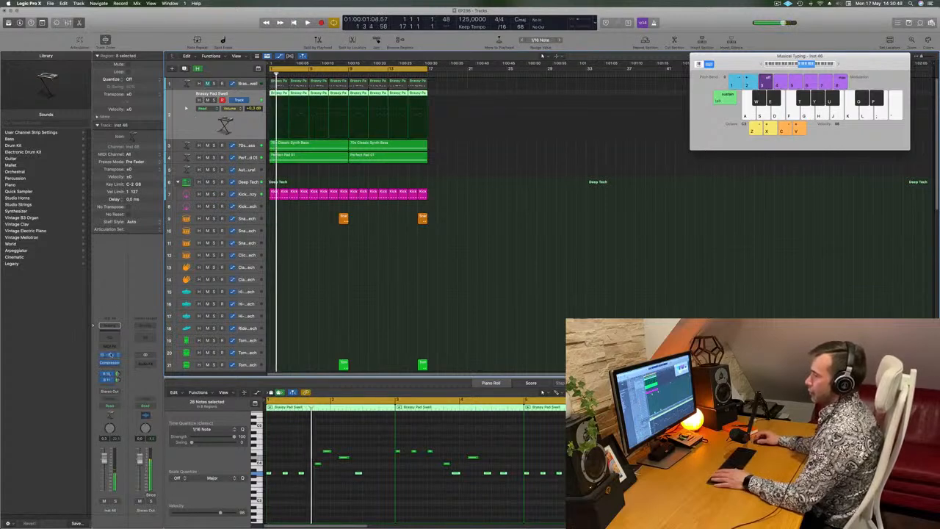
- Open Alchemy on the duplicated track, filter its presets to Leads and load 70s Analog Synth Lead
{"action": "left_click", "coordinate": [110, 354]}
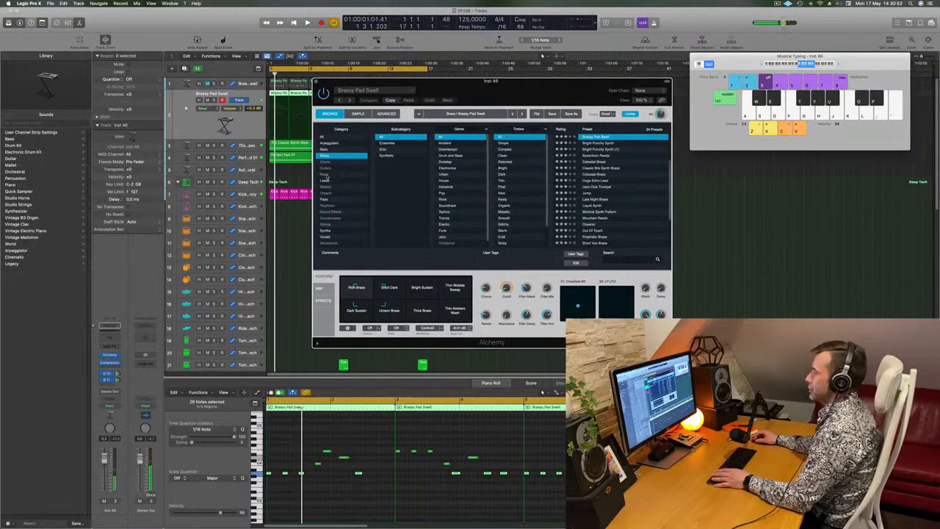
{"action": "left_click", "coordinate": [324, 180]}
{"action": "left_click_drag", "start_coordinate": [585, 94], "coordinate": [616, 90]}
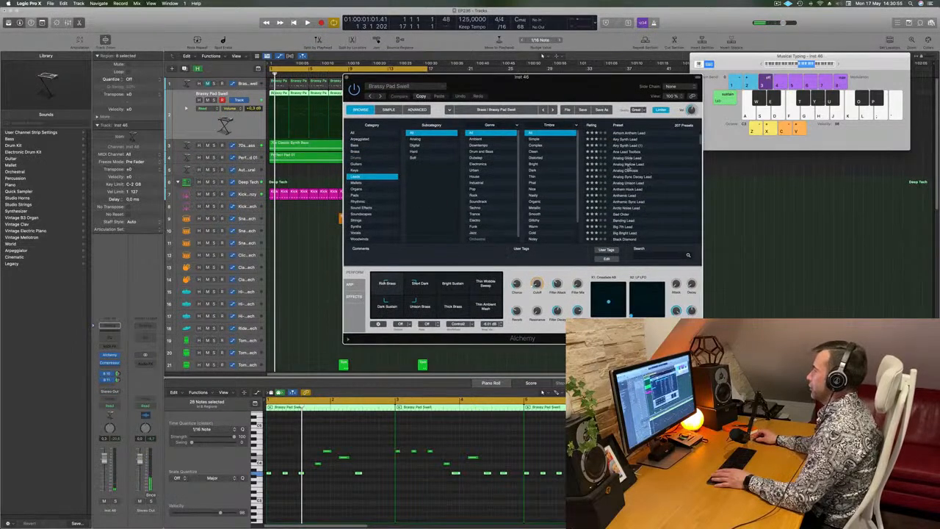
{"action": "scroll", "coordinate": [628, 170], "scroll_direction": "up", "scroll_amount": 3}
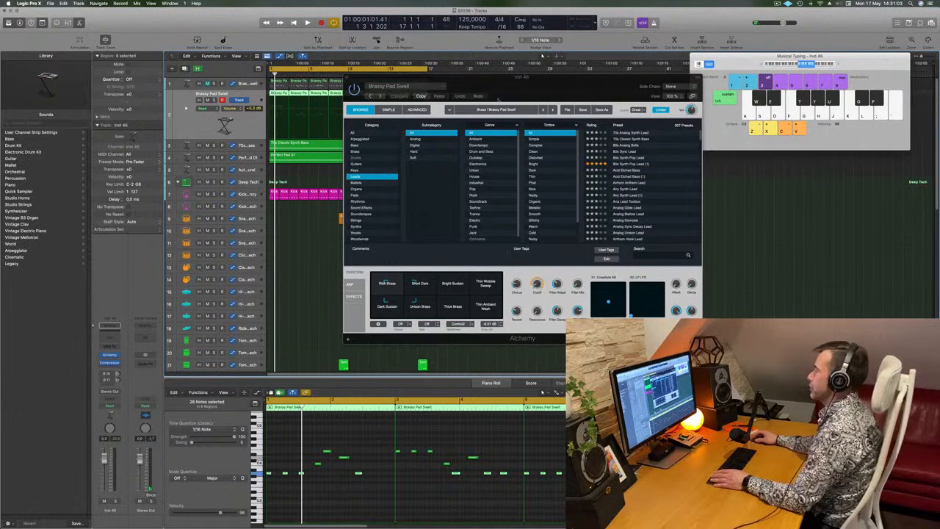
{"action": "left_click_drag", "start_coordinate": [540, 88], "coordinate": [565, 92]}
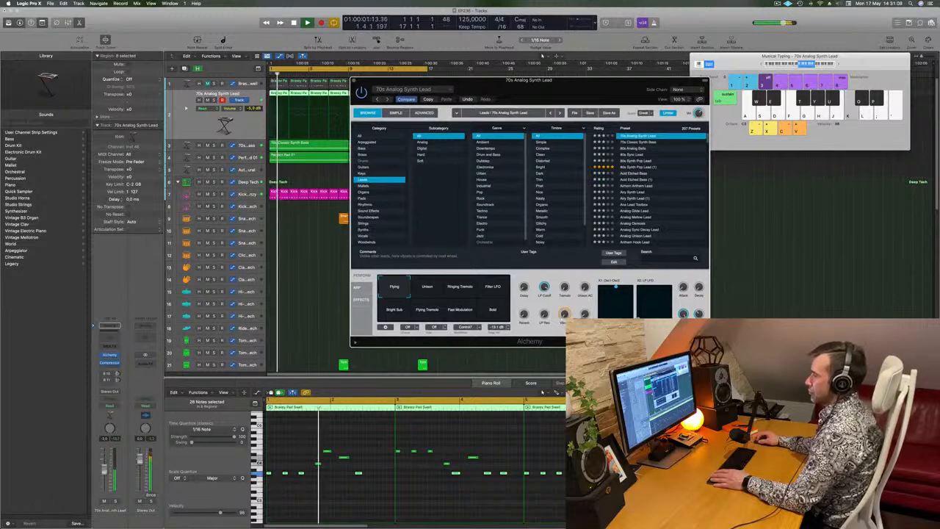
- Audition the 80s Analog Bells and 80s Synth Pop Lead presets during playback, and load Ana Lead Toolbox
{"action": "left_click", "coordinate": [635, 153]}
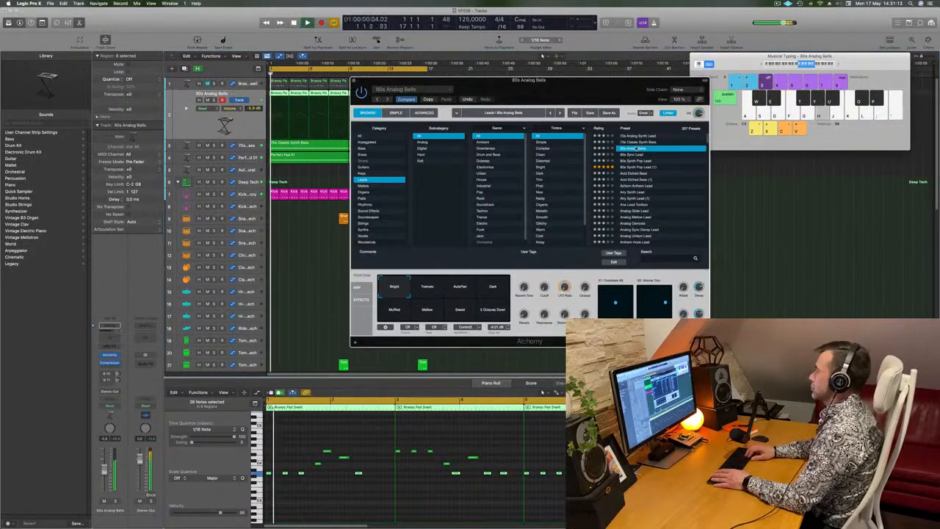
{"action": "key", "text": "Down"}
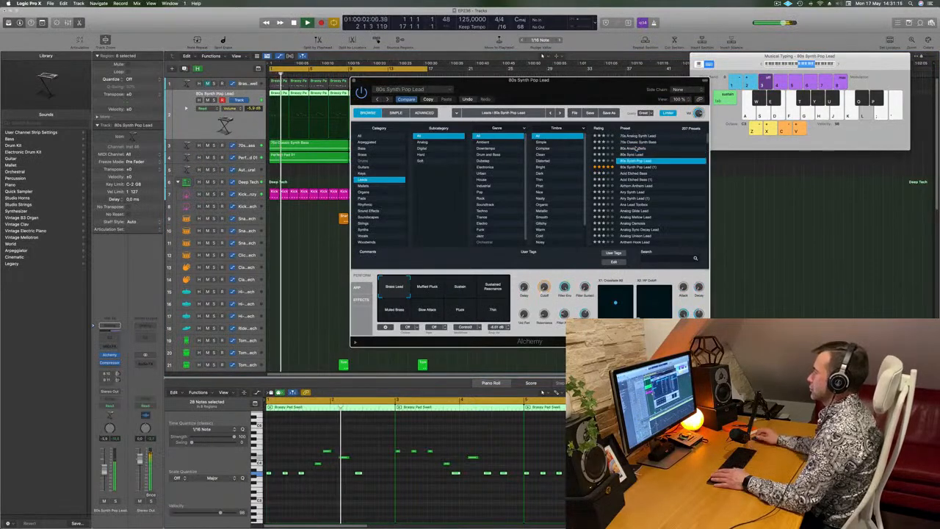
{"action": "scroll", "coordinate": [636, 149], "scroll_direction": "down", "scroll_amount": 2}
{"action": "scroll", "coordinate": [635, 149], "scroll_direction": "down", "scroll_amount": 3}
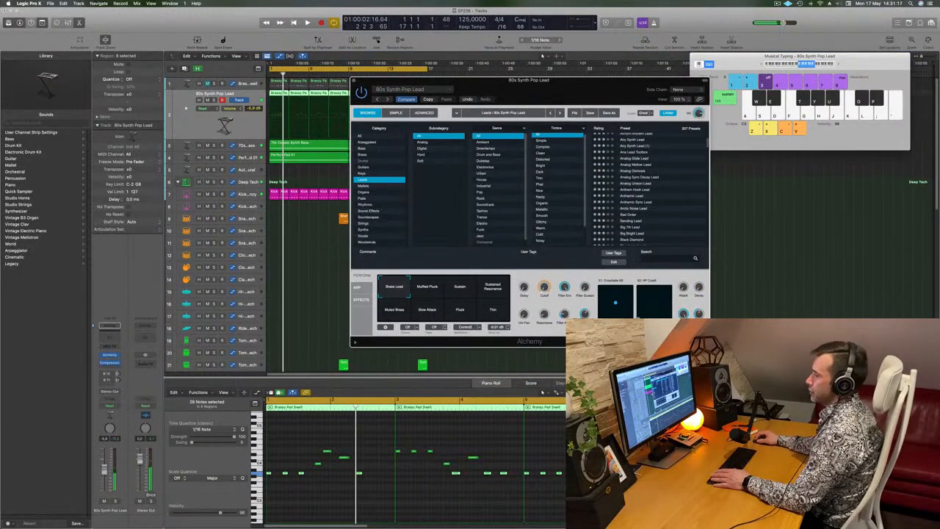
{"action": "key", "text": "space"}
{"action": "scroll", "coordinate": [643, 182], "scroll_direction": "up", "scroll_amount": 2}
{"action": "left_click", "coordinate": [636, 169]}
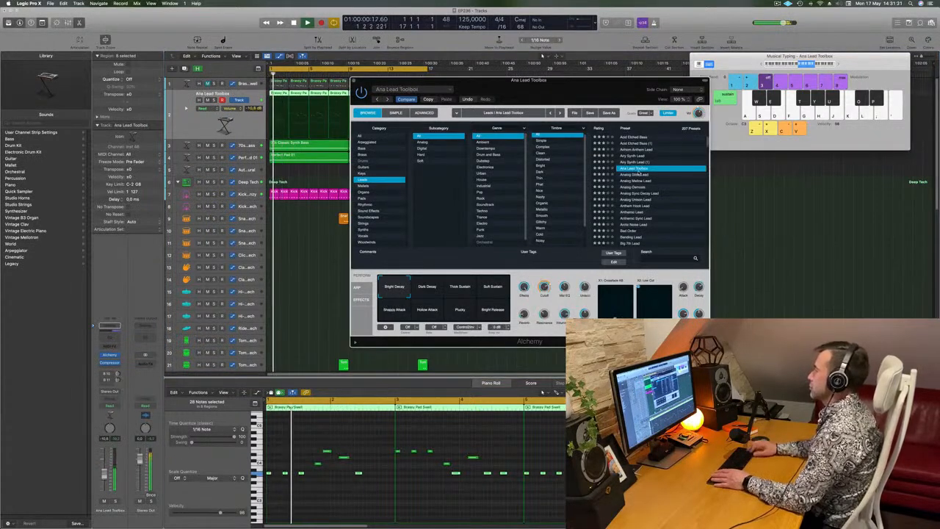
- Audition the Analog Glide Lead preset during playback, load Analog Mellow Lead and move the Alchemy window clear of the regions
{"action": "left_click", "coordinate": [637, 175]}
{"action": "scroll", "coordinate": [637, 175], "scroll_direction": "up", "scroll_amount": 2}
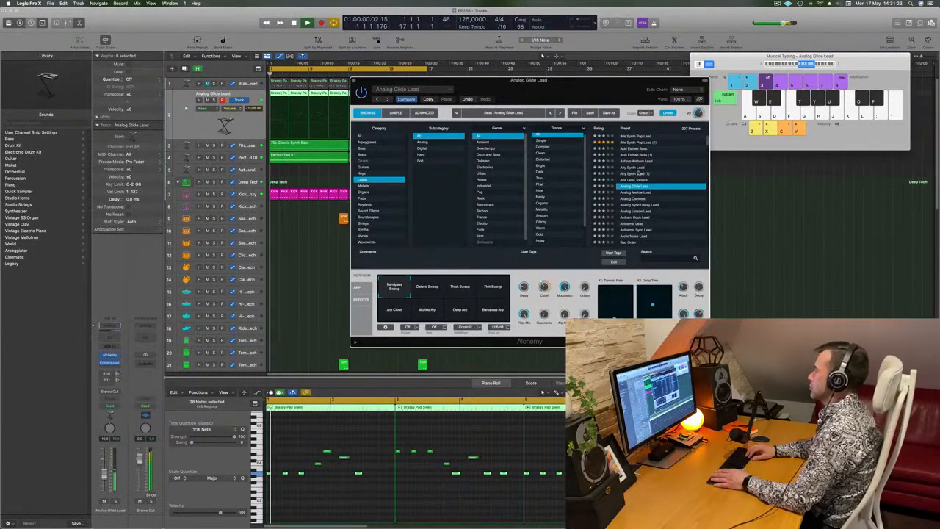
{"action": "scroll", "coordinate": [640, 173], "scroll_direction": "down", "scroll_amount": 3}
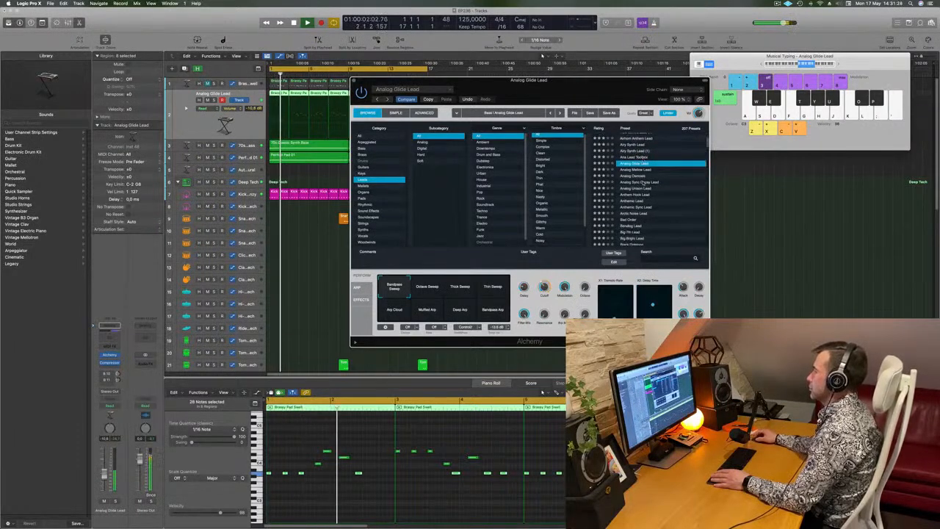
{"action": "left_click", "coordinate": [636, 169]}
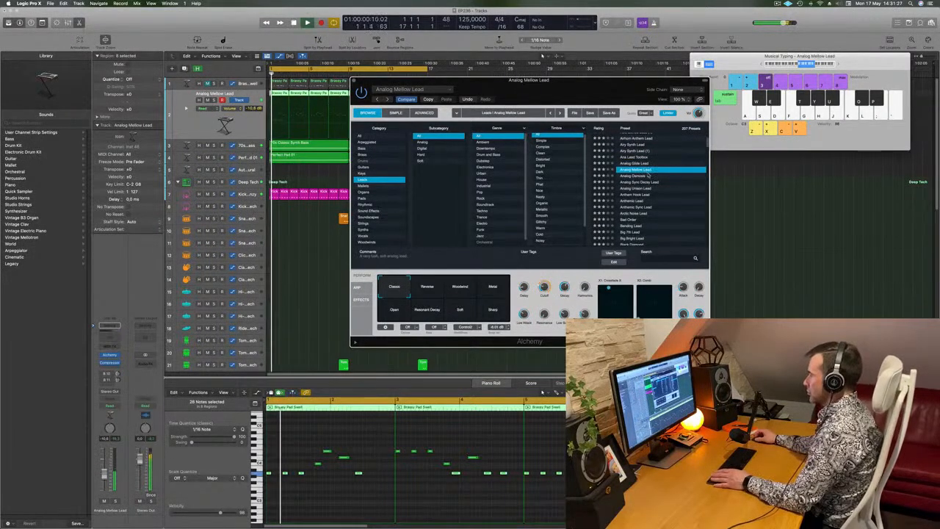
{"action": "scroll", "coordinate": [648, 174], "scroll_direction": "down", "scroll_amount": 2}
{"action": "left_click_drag", "start_coordinate": [580, 96], "coordinate": [671, 80]}
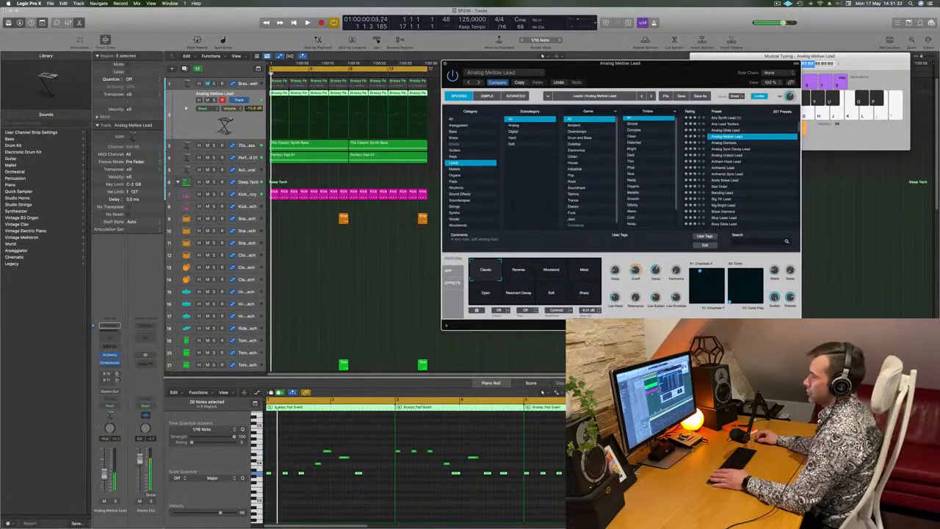
- Raise the Analog Mellow Lead track's volume slightly and restart playback to check its level against the mix
{"action": "left_click_drag", "start_coordinate": [104, 473], "coordinate": [105, 471]}
{"action": "key", "text": "space"}
{"action": "key", "text": "space"}
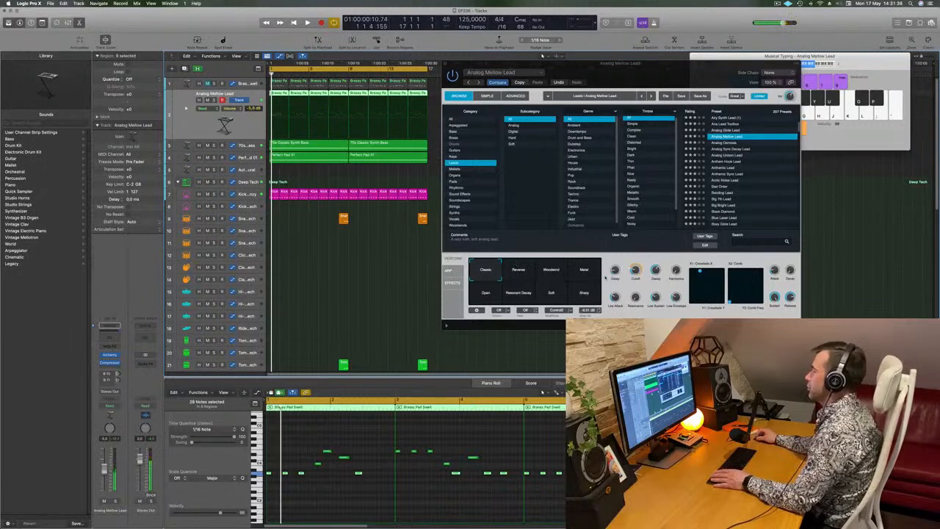
{"action": "key", "text": "space"}
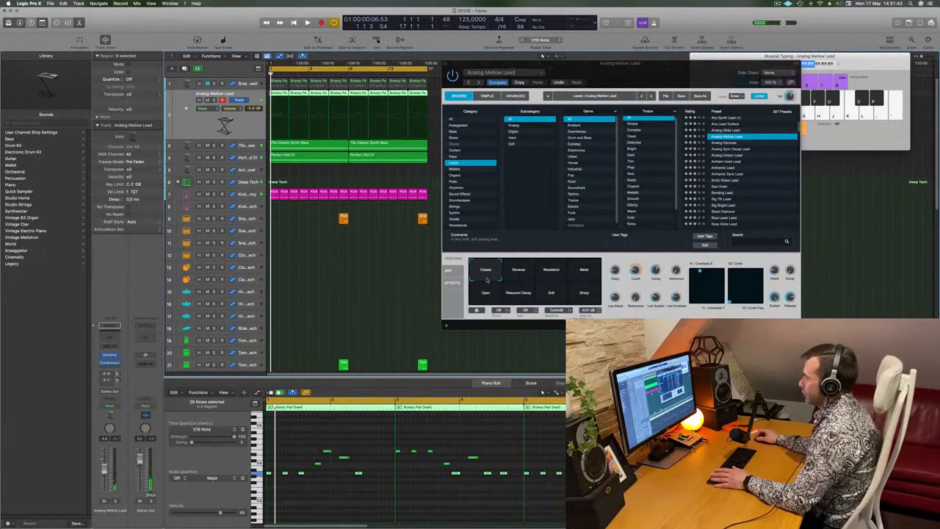
- Morph Analog Mellow Lead between its Classic, Reverse, Open and Resonant Decay variations while playing the loop from the start
{"action": "left_click", "coordinate": [486, 279]}
{"action": "left_click", "coordinate": [506, 291]}
{"action": "left_click", "coordinate": [493, 280]}
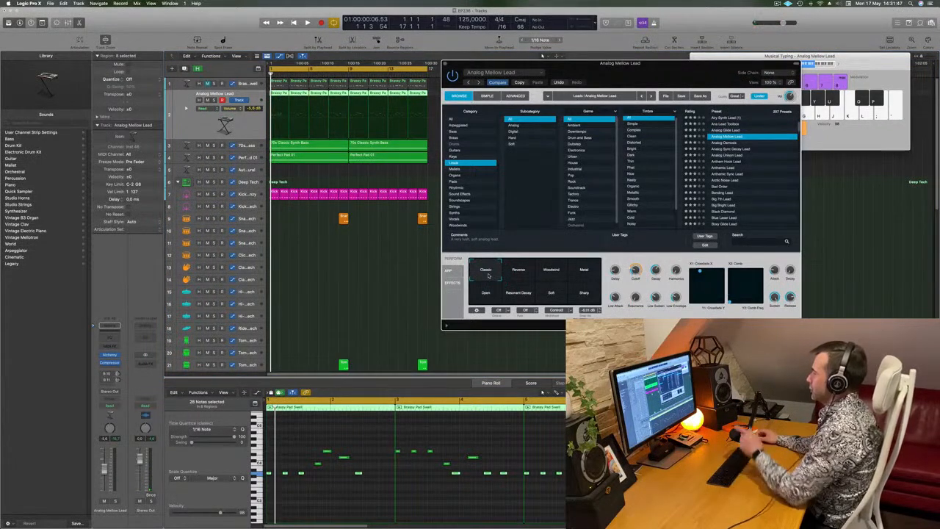
{"action": "key", "text": "space"}
{"action": "left_click_drag", "start_coordinate": [489, 275], "coordinate": [505, 286]}
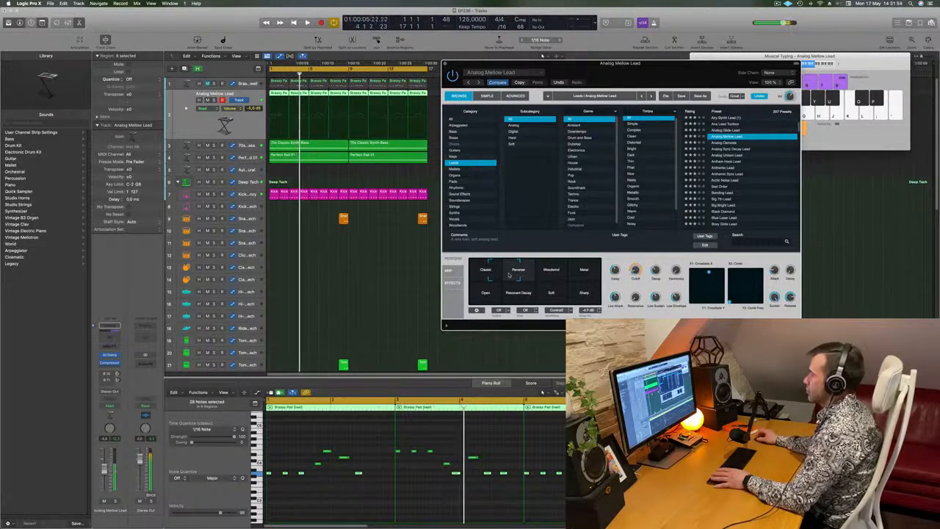
{"action": "key", "text": "Return"}
{"action": "key", "text": "space"}
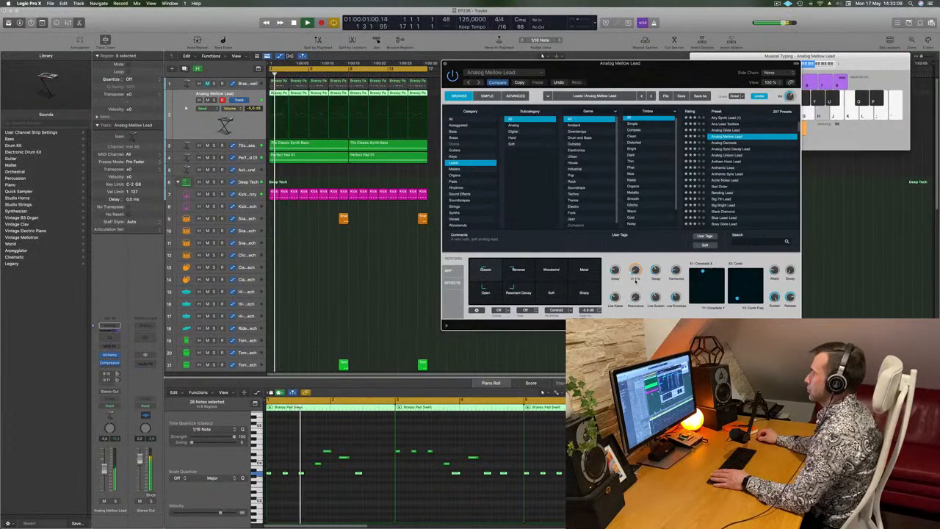
- Set the Analog Mellow Lead track's volume to -4.7 dB during playback and close its Alchemy window
{"action": "key", "text": "space"}
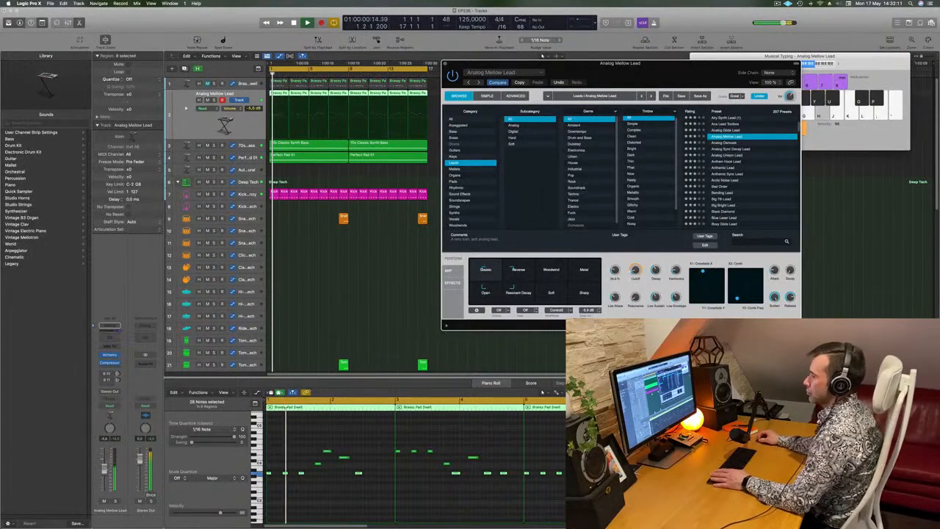
{"action": "left_click_drag", "start_coordinate": [104, 470], "coordinate": [104, 468]}
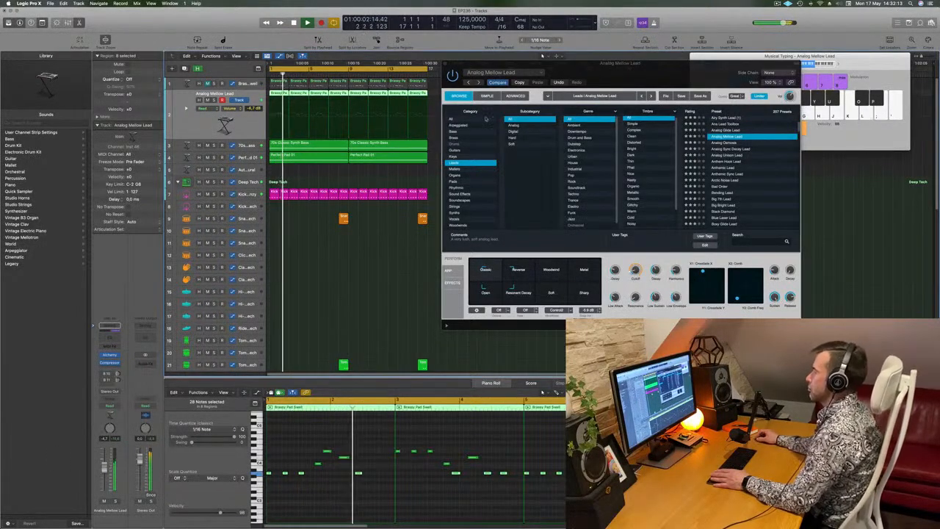
{"action": "left_click_drag", "start_coordinate": [619, 64], "coordinate": [539, 140]}
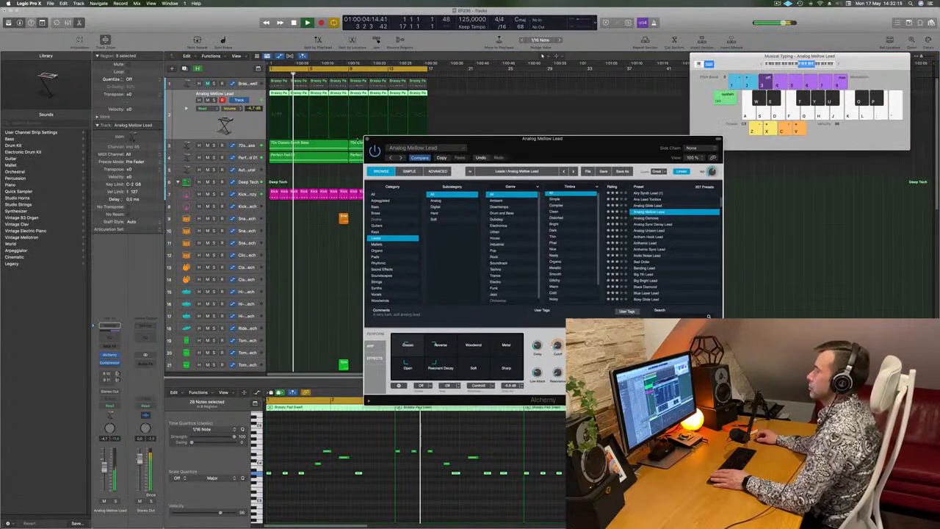
{"action": "left_click", "coordinate": [367, 138]}
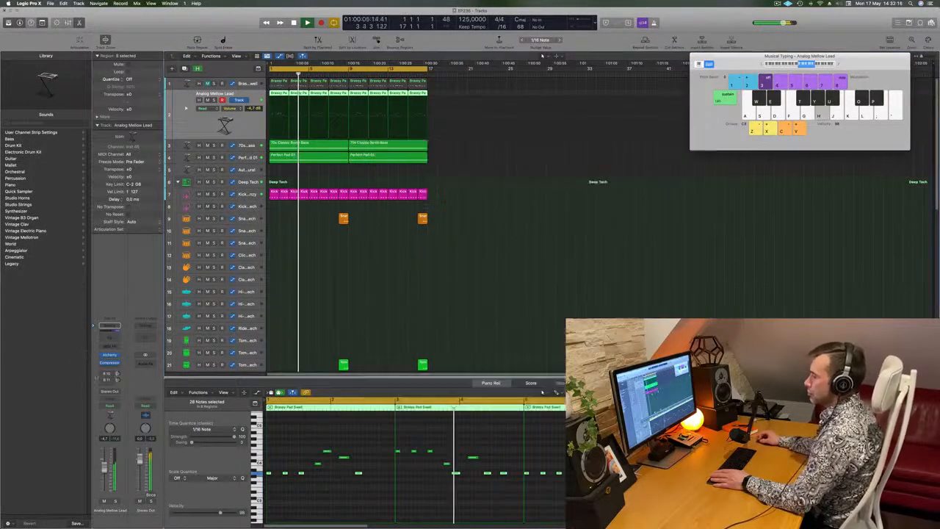
- Turn up the two bus sends on the Analog Mellow Lead track and check its Compressor during playback
{"action": "left_click", "coordinate": [102, 375]}
{"action": "left_click_drag", "start_coordinate": [118, 374], "coordinate": [124, 363]}
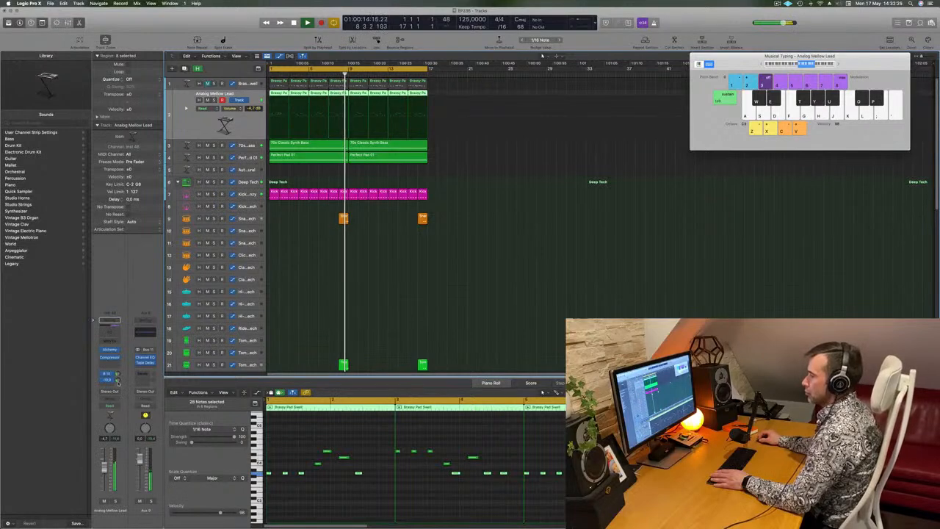
{"action": "key", "text": "space"}
{"action": "key", "text": "space"}
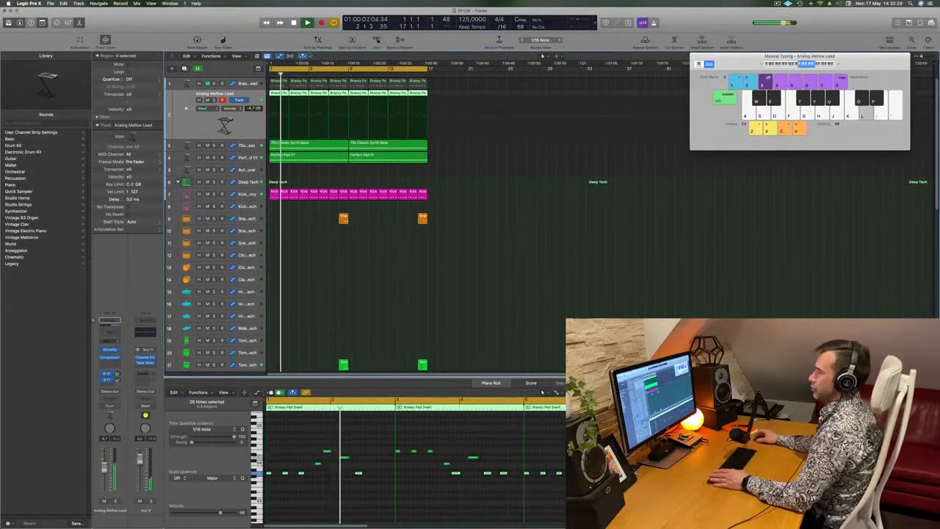
{"action": "left_click", "coordinate": [110, 358]}
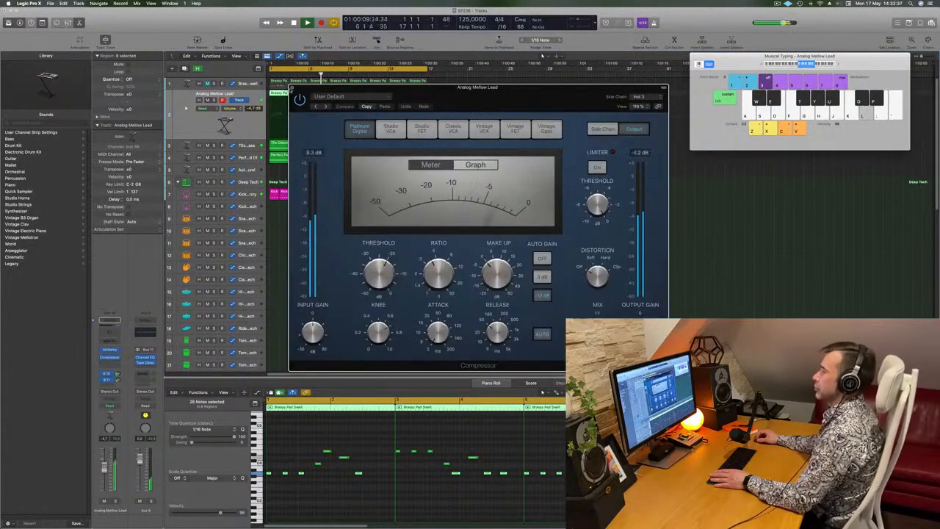
{"action": "left_click", "coordinate": [292, 88]}
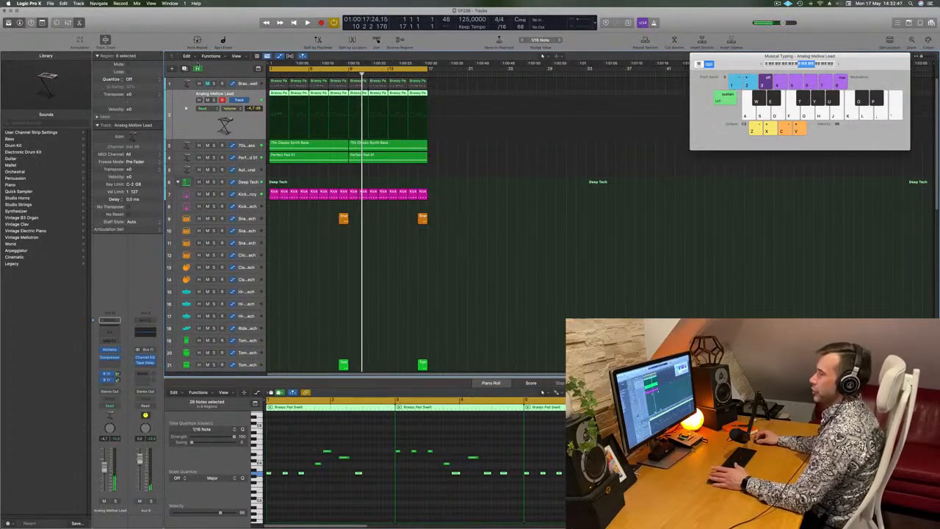
- Duplicate the Analog Mellow Lead track, copy all its regions onto the new track, mute the original and play from the start
{"action": "key", "text": "alt+super+s"}
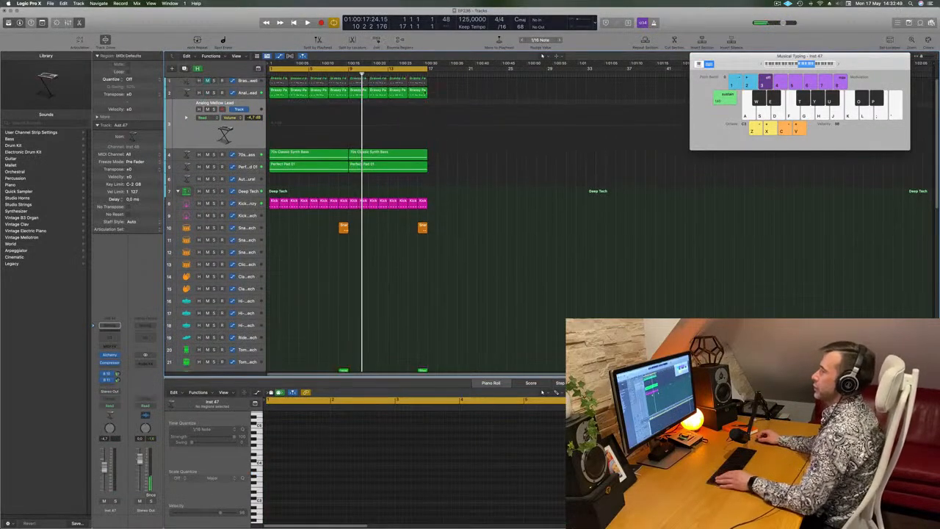
{"action": "left_click_drag", "start_coordinate": [275, 105], "coordinate": [276, 108]}
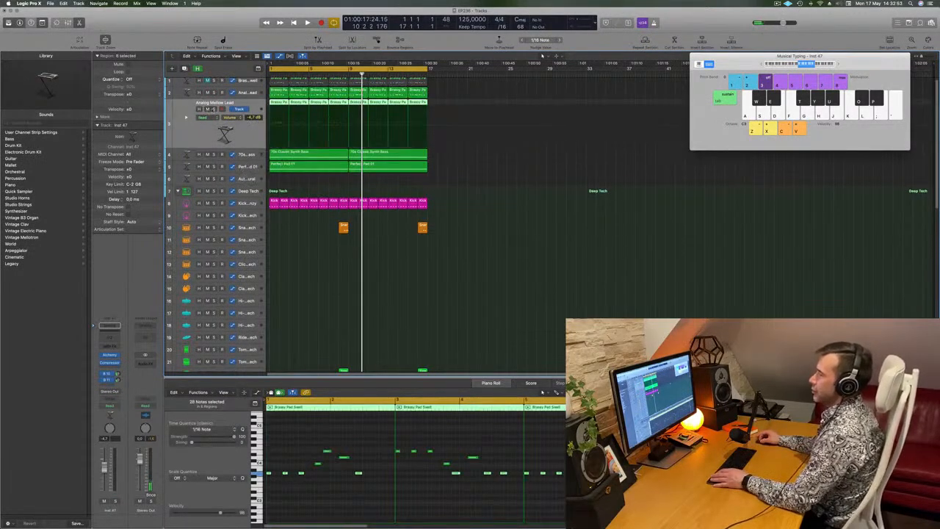
{"action": "key", "text": "s"}
{"action": "key", "text": "Return"}
{"action": "key", "text": "space"}
{"action": "key", "text": "s"}
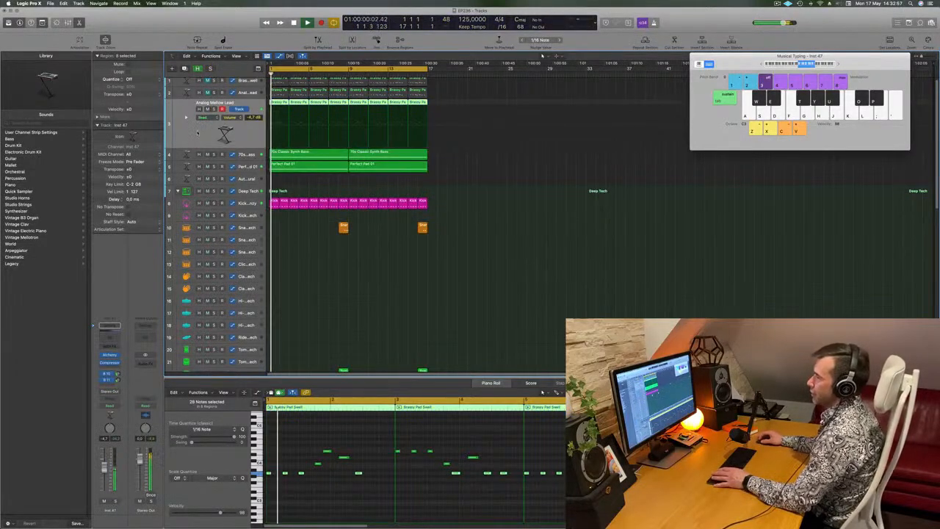
- Open the Compressor and Alchemy on the new duplicated track and arrange their windows side by side
{"action": "left_click", "coordinate": [109, 363]}
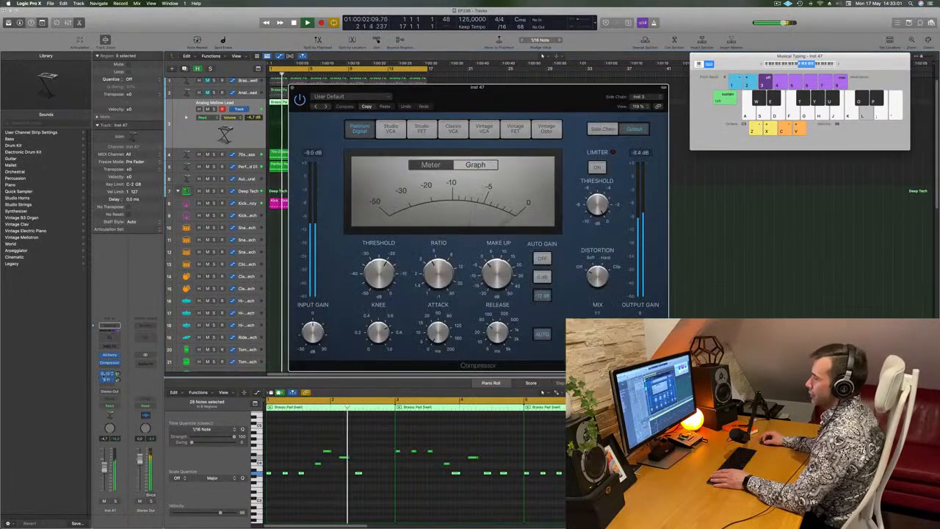
{"action": "left_click", "coordinate": [110, 355]}
{"action": "left_click_drag", "start_coordinate": [420, 105], "coordinate": [710, 79]}
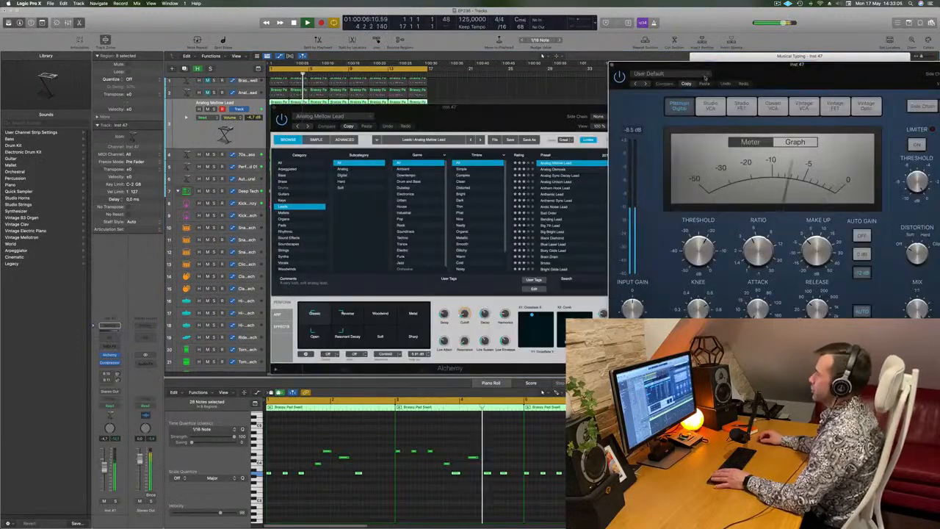
{"action": "left_click_drag", "start_coordinate": [526, 115], "coordinate": [533, 105]}
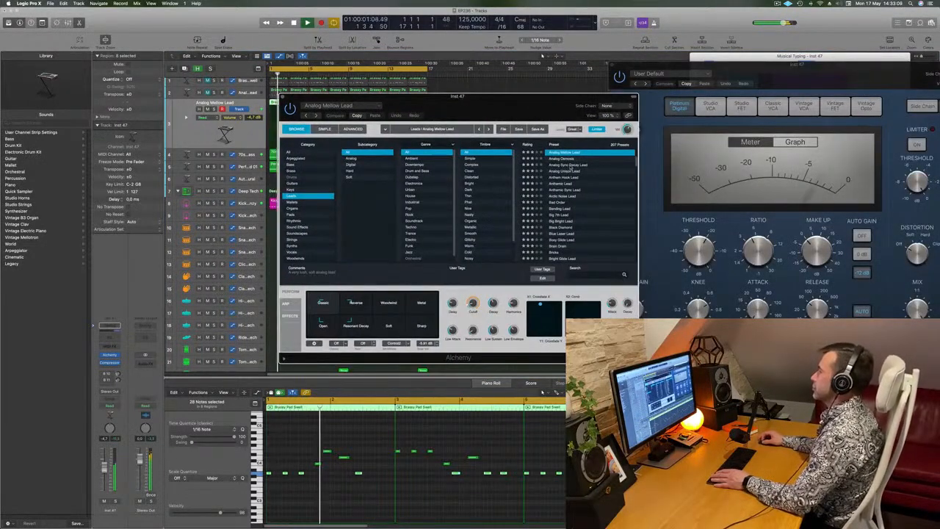
{"action": "left_click_drag", "start_coordinate": [514, 116], "coordinate": [543, 96]}
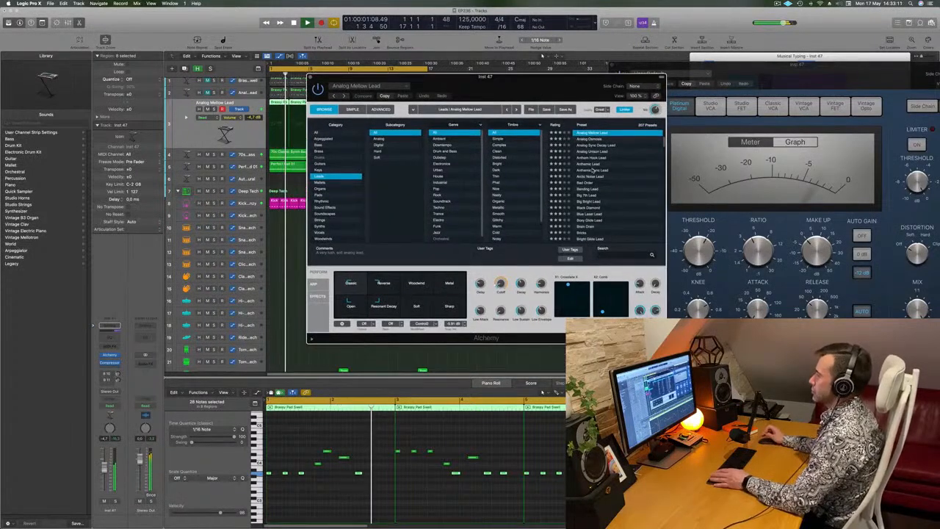
- Audition the Analog Sync Decay Lead preset, load Anthem Hook Lead and switch it to the Swarm variation
{"action": "left_click", "coordinate": [599, 146]}
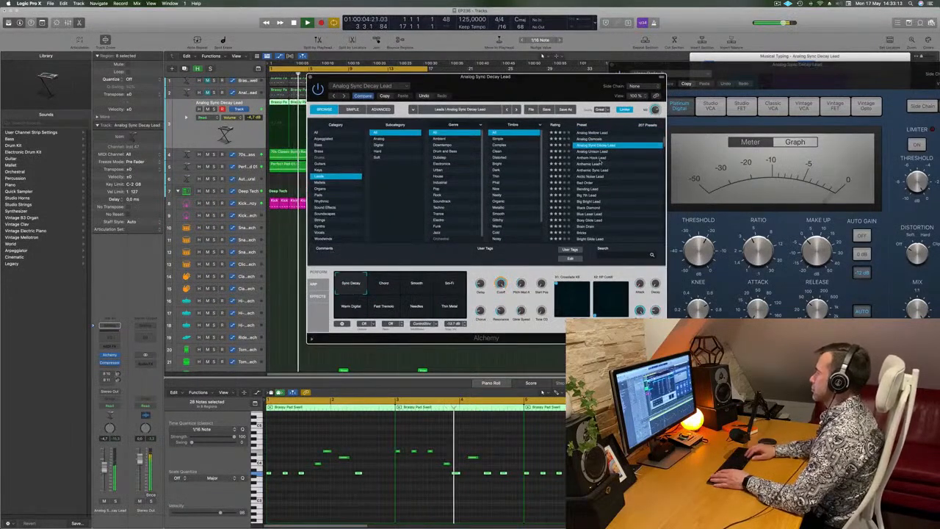
{"action": "left_click", "coordinate": [600, 158]}
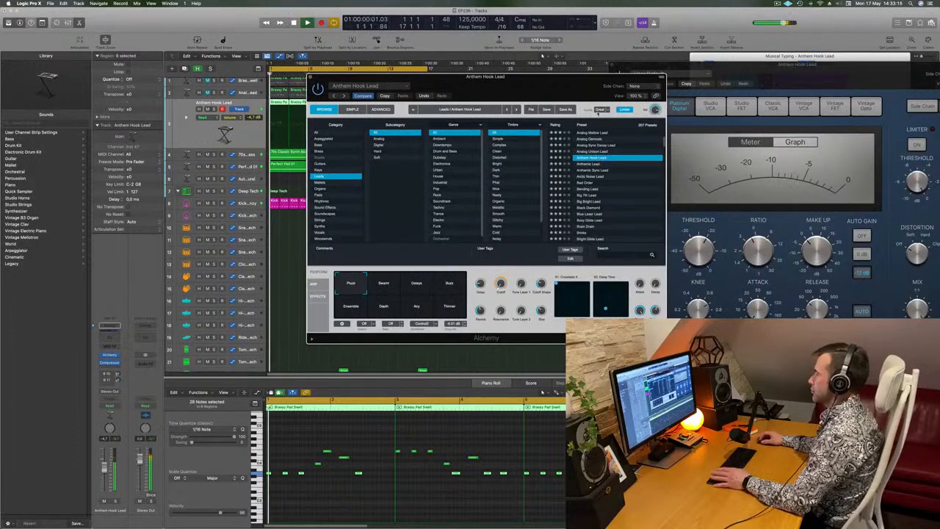
{"action": "left_click_drag", "start_coordinate": [615, 74], "coordinate": [666, 61]}
{"action": "left_click", "coordinate": [474, 276]}
{"action": "left_click", "coordinate": [434, 272]}
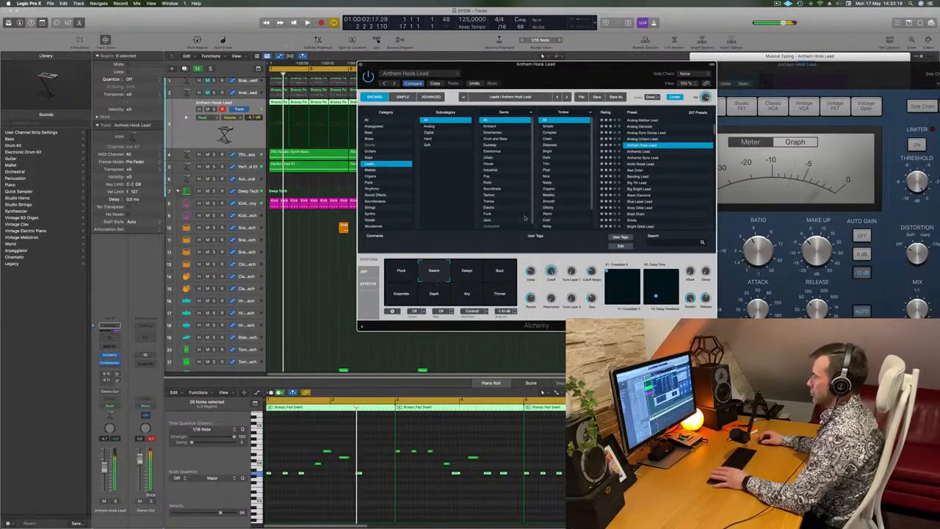
{"action": "left_click_drag", "start_coordinate": [567, 75], "coordinate": [538, 86]}
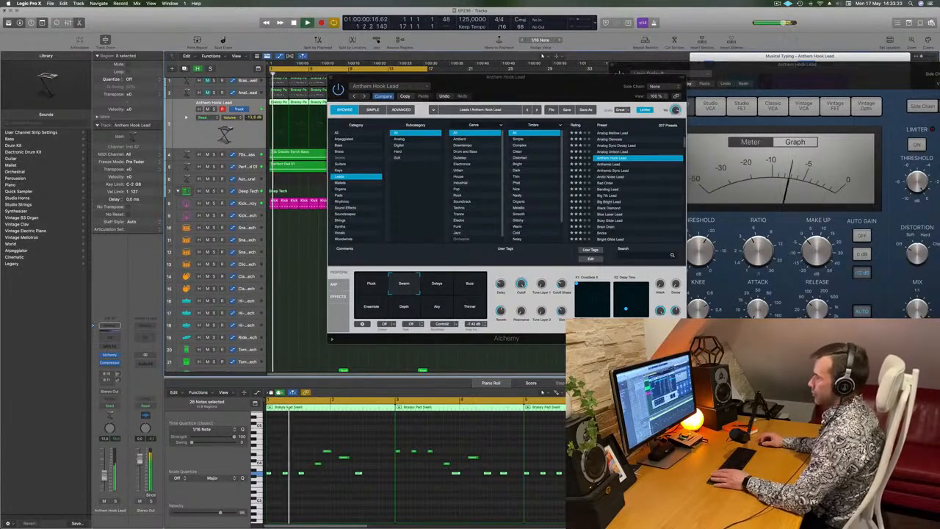
- Audition the Delays, Buzz, Ensemble, Airy and Thinner variations of Anthem Hook Lead during playback
{"action": "left_click", "coordinate": [437, 285]}
{"action": "left_click", "coordinate": [474, 286]}
{"action": "left_click", "coordinate": [371, 310]}
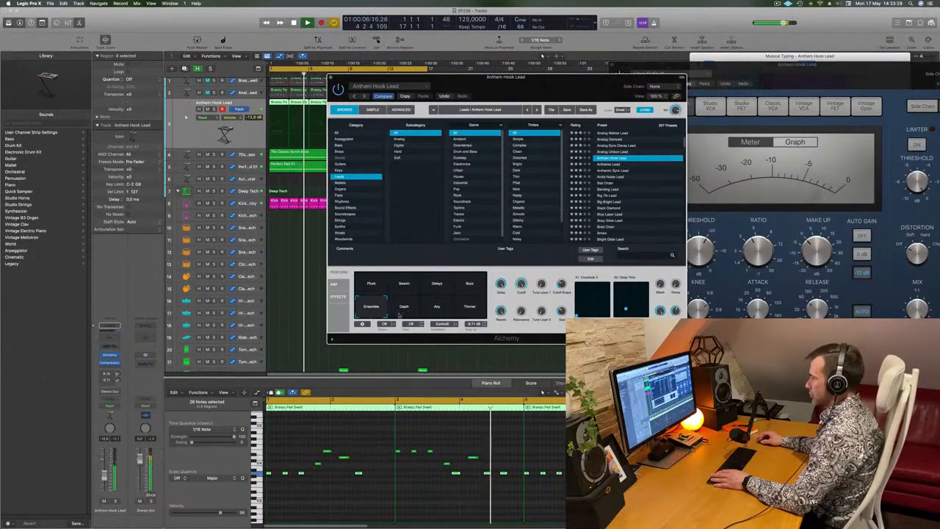
{"action": "left_click", "coordinate": [437, 307]}
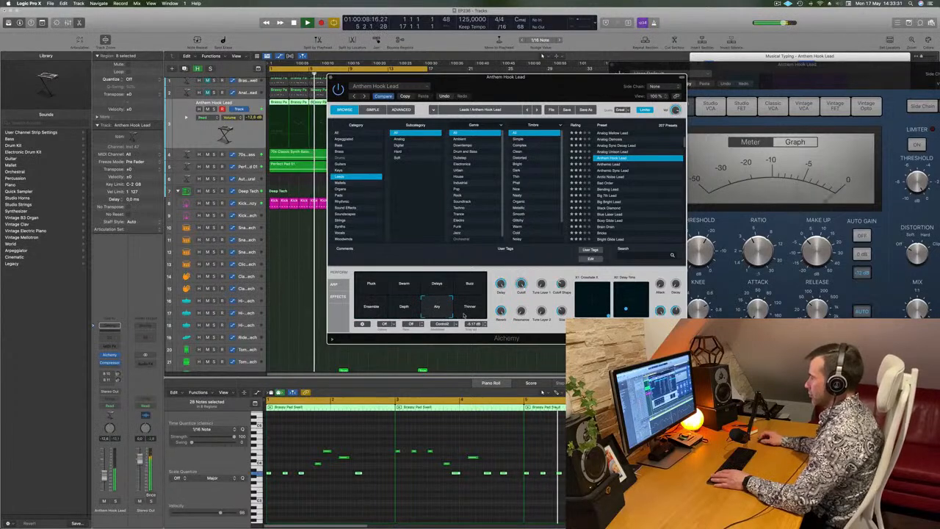
{"action": "left_click", "coordinate": [471, 314]}
{"action": "left_click", "coordinate": [373, 314]}
- Load the Anthemic Lead preset in Alchemy and switch it to the Punch variation
{"action": "left_click", "coordinate": [621, 165]}
{"action": "left_click_drag", "start_coordinate": [560, 94], "coordinate": [587, 91]}
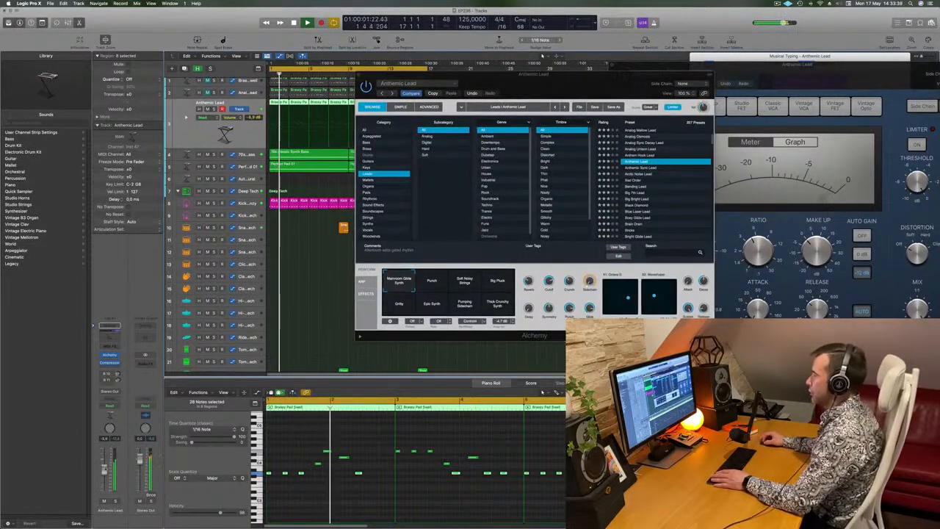
{"action": "left_click", "coordinate": [431, 287]}
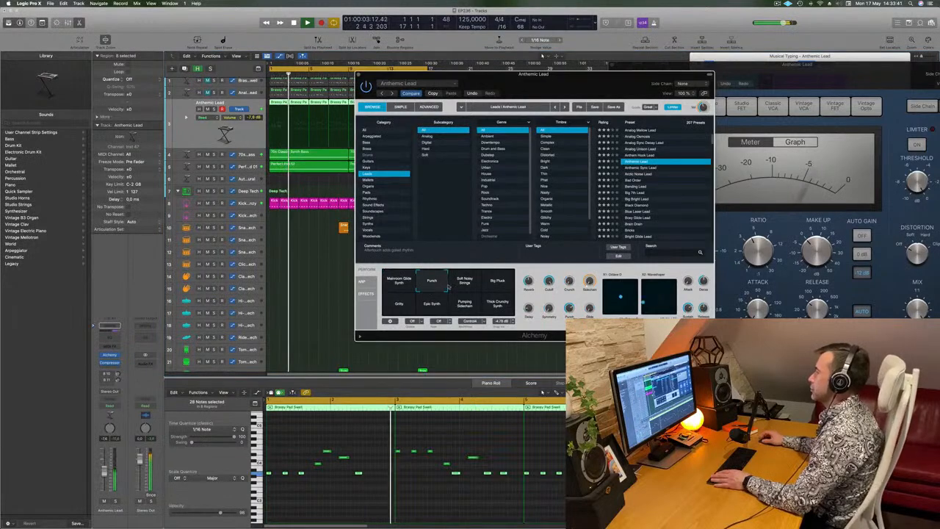
{"action": "left_click_drag", "start_coordinate": [576, 98], "coordinate": [629, 111]}
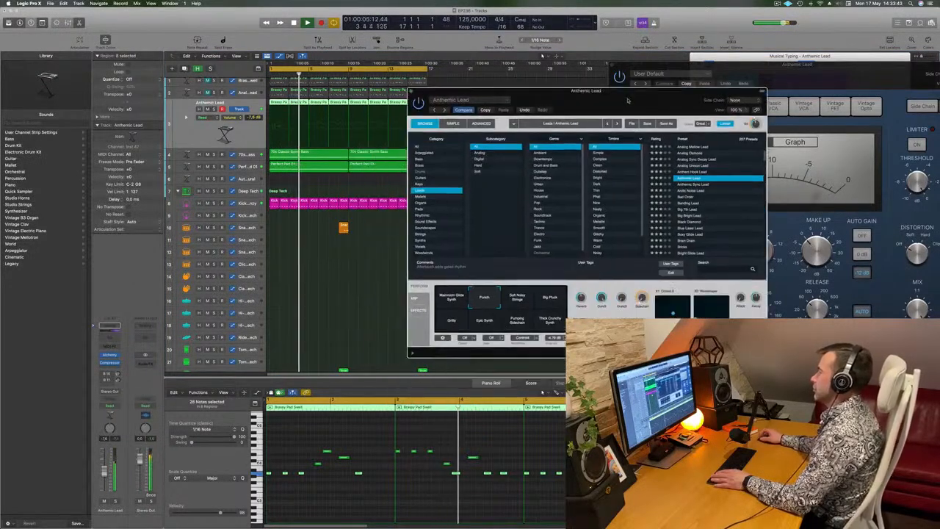
- Audition Anthemic Lead's Big Pluck, Epic Synth and Pumping Sidechain variations, and select Thick Crunchy Synth
{"action": "left_click", "coordinate": [556, 301]}
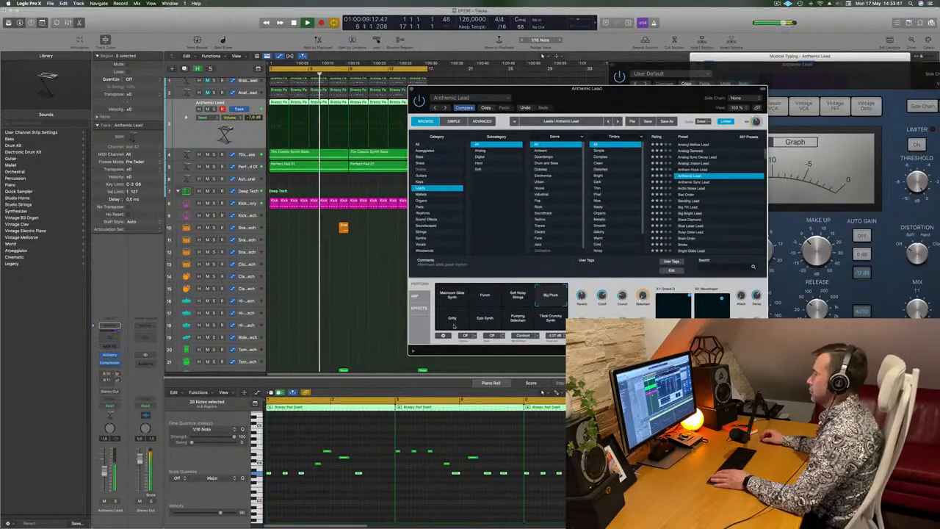
{"action": "left_click", "coordinate": [484, 320]}
{"action": "left_click", "coordinate": [522, 323]}
{"action": "left_click", "coordinate": [551, 322]}
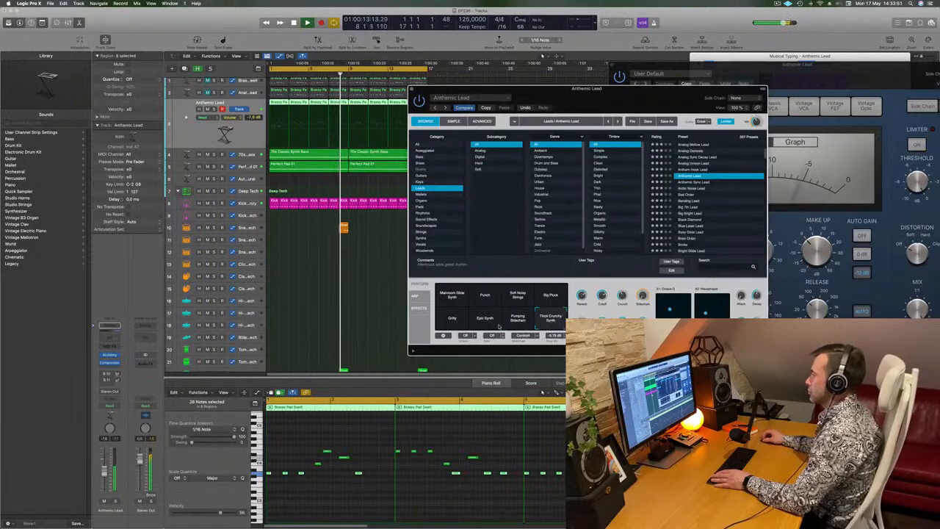
- Audition Anthemic Lead's Soft Noisy Strings, Big Pluck and Punch variations during playback
{"action": "left_click_drag", "start_coordinate": [586, 88], "coordinate": [484, 77]}
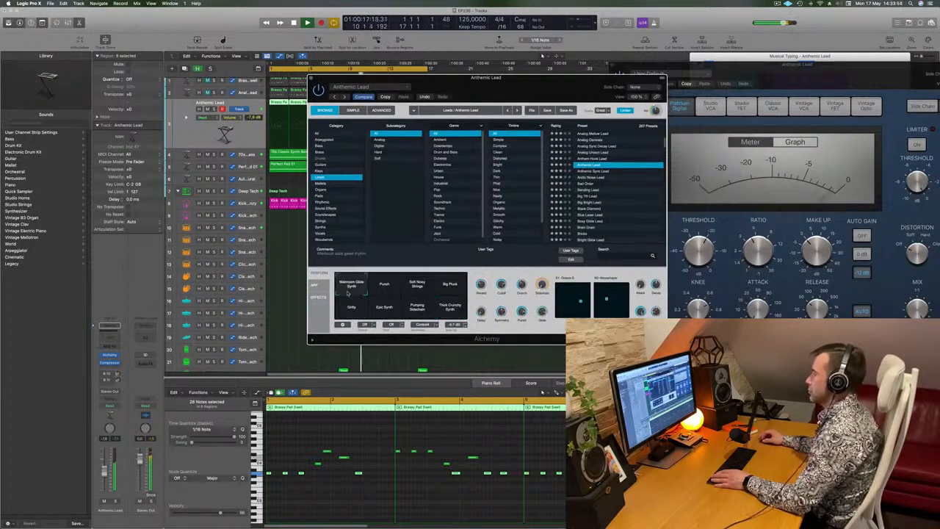
{"action": "left_click", "coordinate": [418, 287]}
{"action": "left_click", "coordinate": [451, 290]}
{"action": "left_click", "coordinate": [389, 290]}
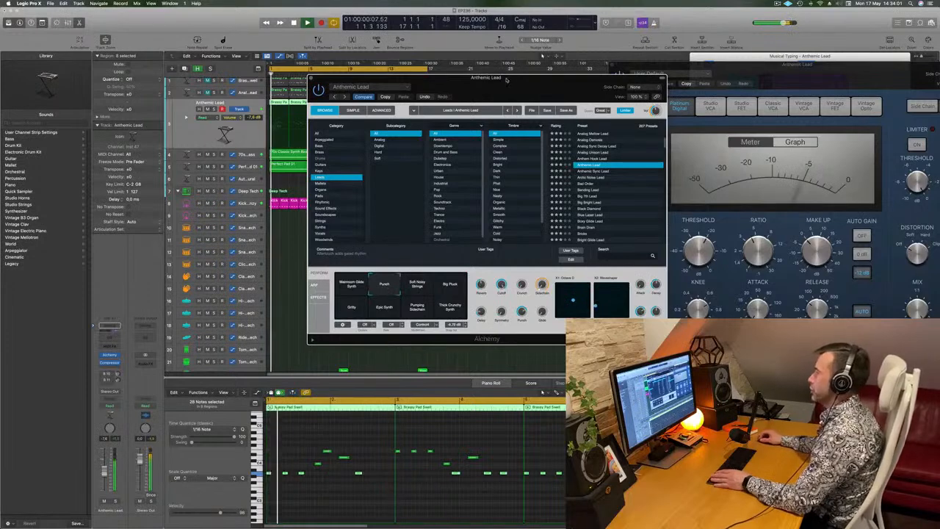
{"action": "left_click", "coordinate": [371, 294]}
{"action": "left_click_drag", "start_coordinate": [386, 294], "coordinate": [407, 296]}
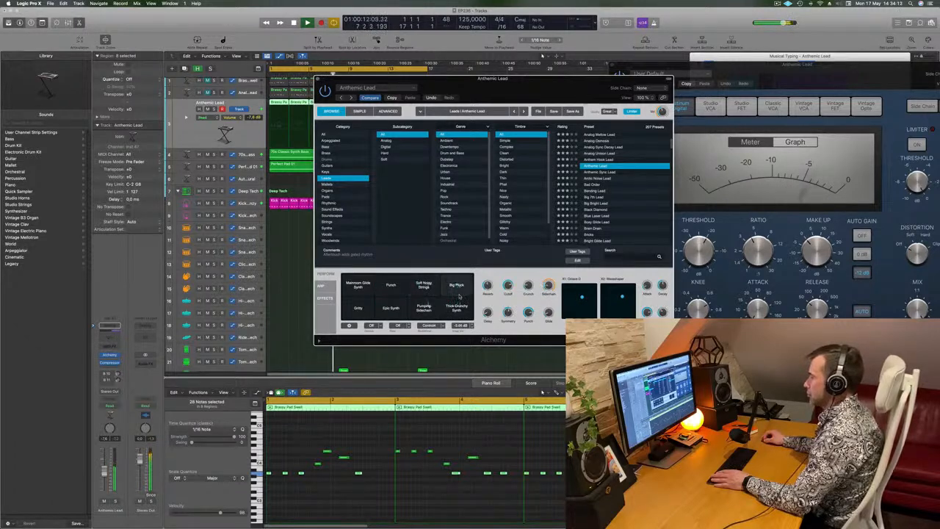
{"action": "key", "text": "space"}
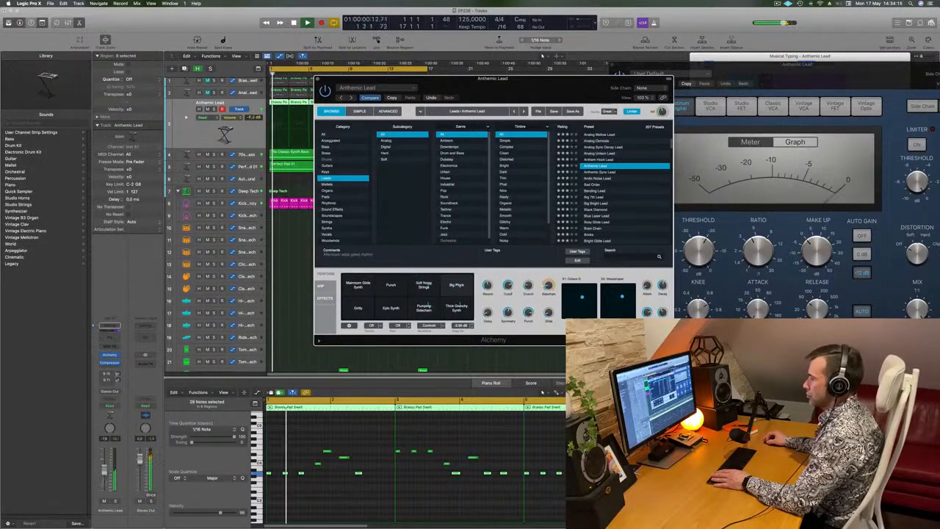
{"action": "left_click_drag", "start_coordinate": [104, 476], "coordinate": [104, 474]}
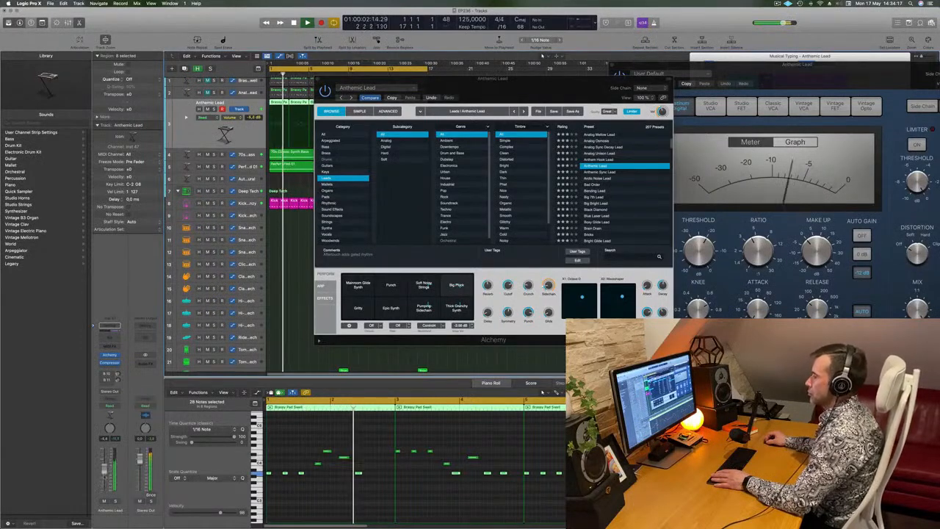
{"action": "key", "text": "Return"}
- Audition the Anthemic Sync Lead, Bending Lead and Big 7th Lead presets, including Big 7th Lead's Thin Stack and Big Bass Lead variations
{"action": "left_click", "coordinate": [600, 172]}
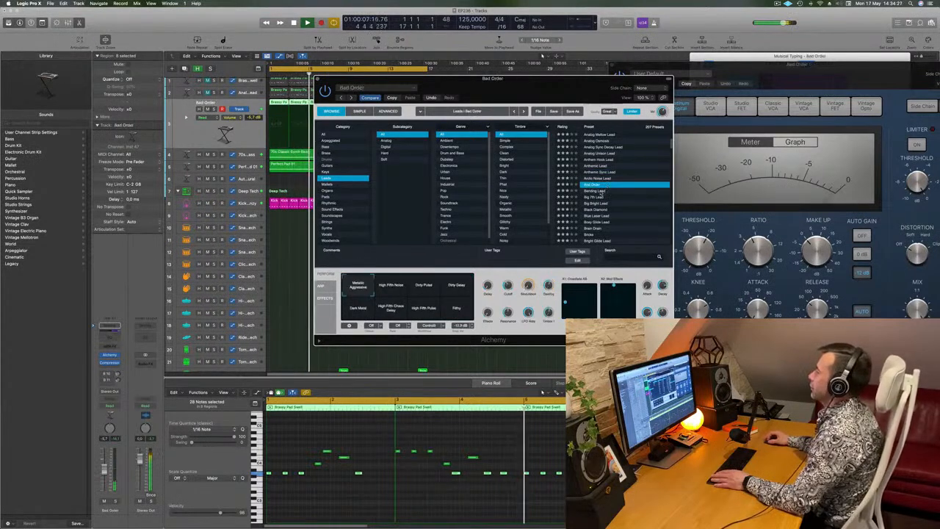
{"action": "left_click", "coordinate": [599, 191]}
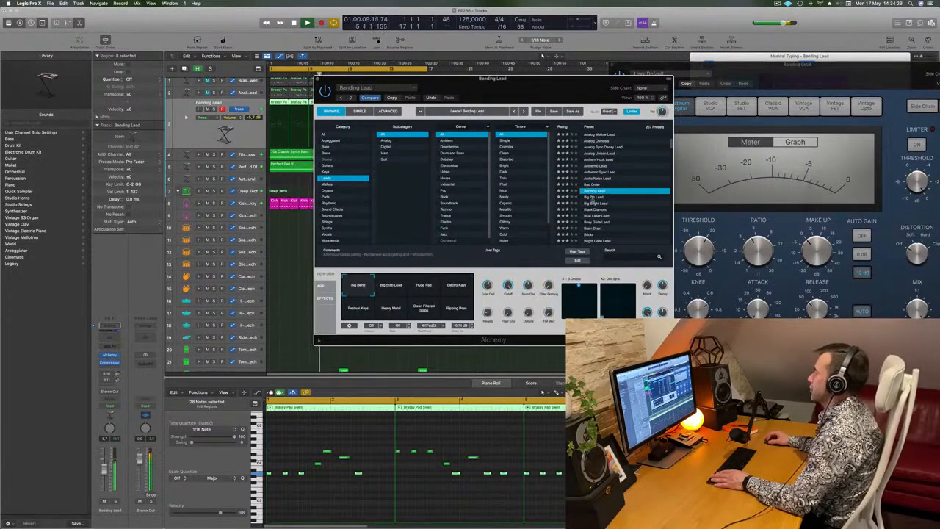
{"action": "left_click", "coordinate": [594, 198]}
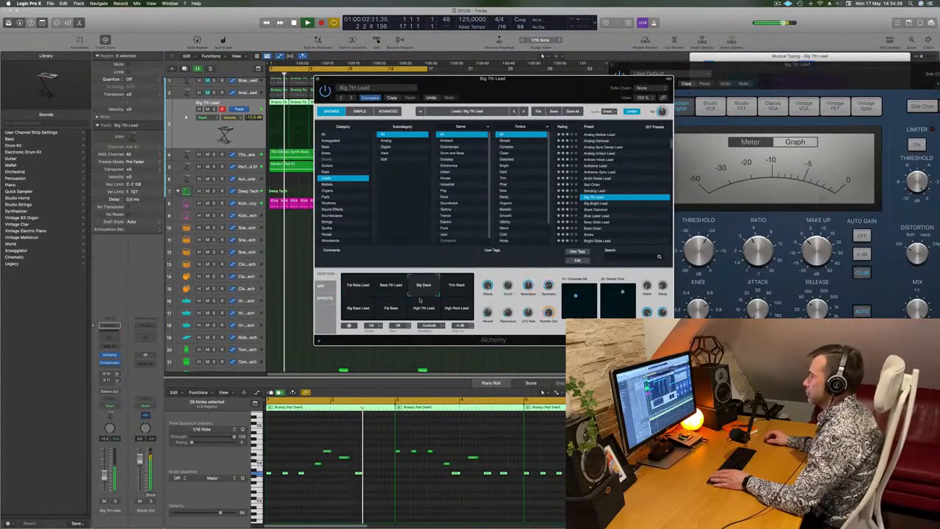
{"action": "left_click", "coordinate": [457, 289]}
{"action": "left_click", "coordinate": [363, 308]}
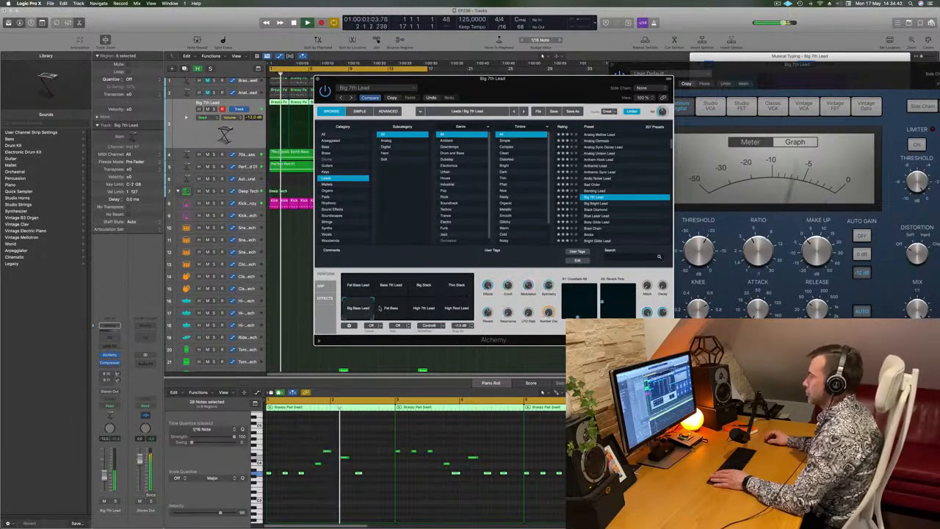
- Audition the Big Bright Lead, Black Diamond, Brain Drain and Bright Glide Lead presets during playback
{"action": "left_click", "coordinate": [600, 203]}
{"action": "left_click", "coordinate": [611, 209]}
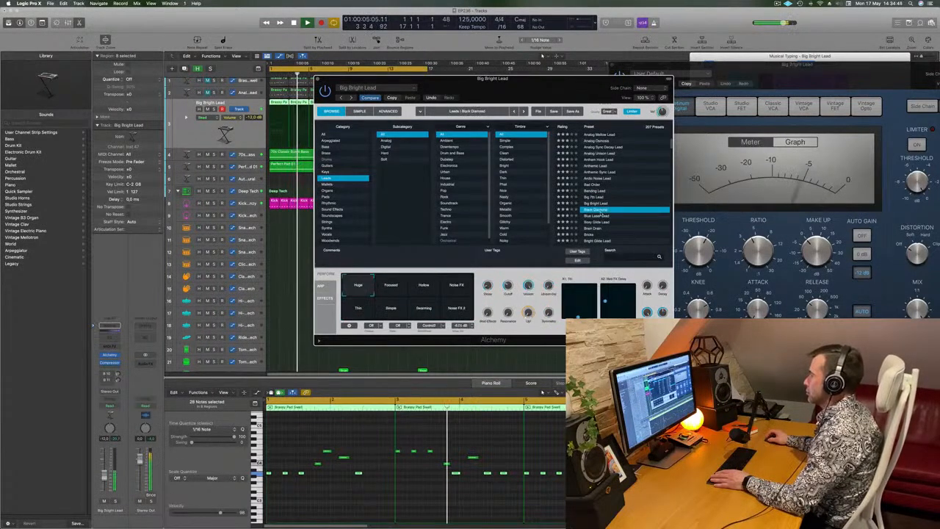
{"action": "scroll", "coordinate": [618, 219], "scroll_direction": "down", "scroll_amount": 3}
{"action": "left_click", "coordinate": [595, 207]}
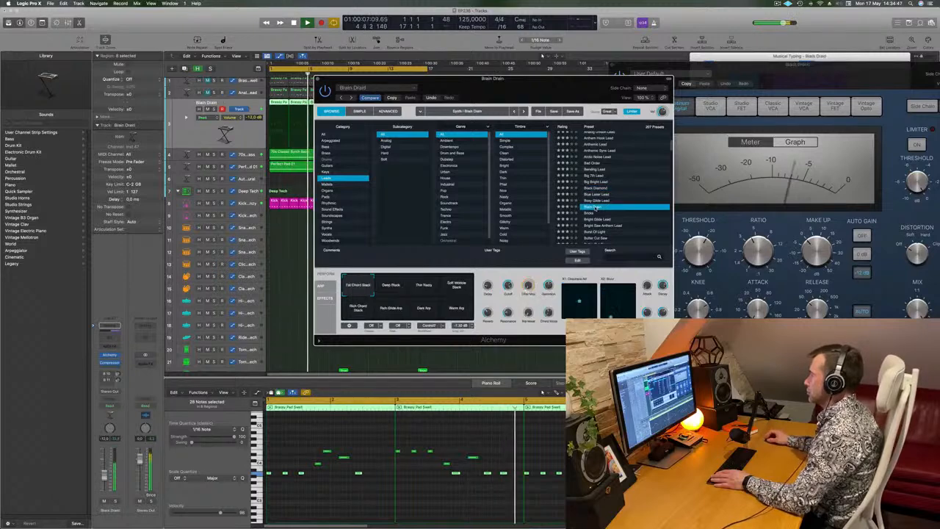
{"action": "scroll", "coordinate": [598, 205], "scroll_direction": "down", "scroll_amount": 3}
{"action": "left_click", "coordinate": [606, 199]}
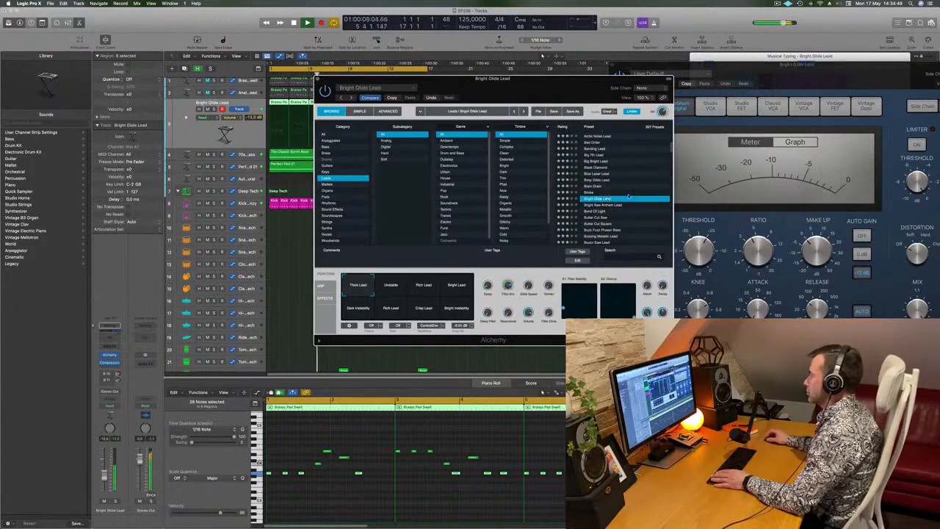
- Audition further lead presets down the list, including Butter Cut Saw, Buzzy Saw Lead and Classic
{"action": "scroll", "coordinate": [639, 184], "scroll_direction": "down", "scroll_amount": 3}
{"action": "left_click", "coordinate": [630, 188]}
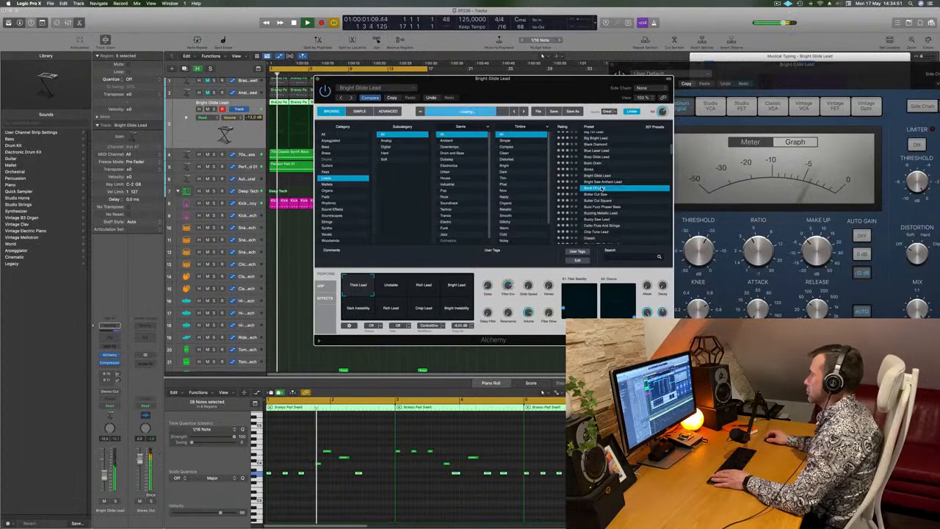
{"action": "scroll", "coordinate": [630, 188], "scroll_direction": "down", "scroll_amount": 1}
{"action": "left_click", "coordinate": [631, 190]}
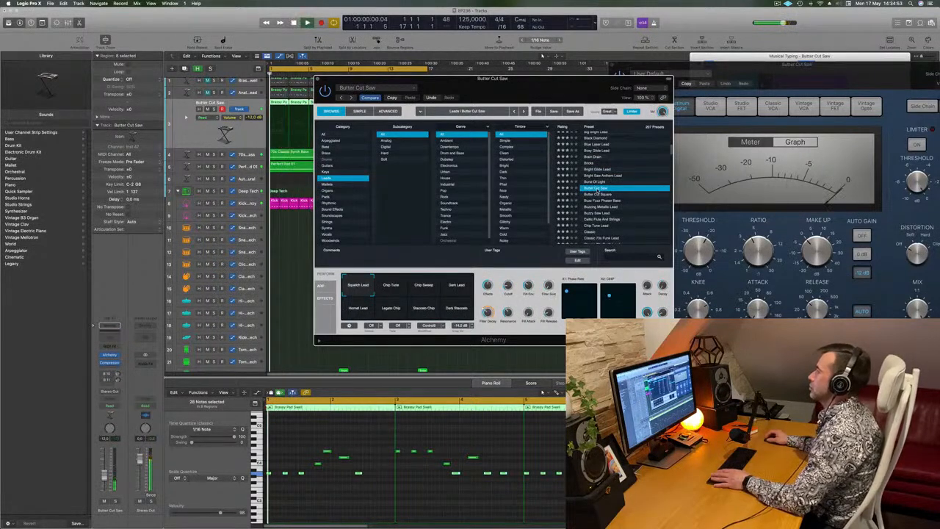
{"action": "scroll", "coordinate": [630, 193], "scroll_direction": "down", "scroll_amount": 3}
{"action": "left_click", "coordinate": [629, 192]}
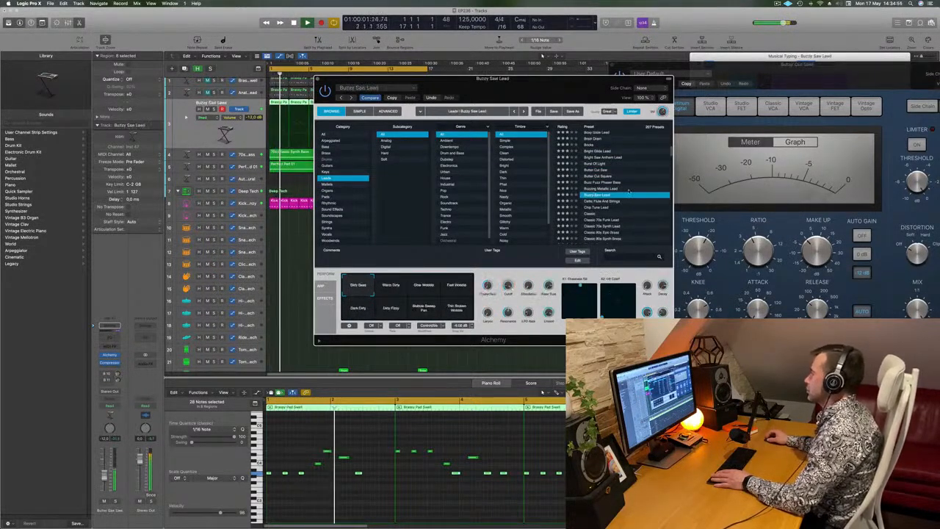
{"action": "scroll", "coordinate": [629, 192], "scroll_direction": "down", "scroll_amount": 3}
{"action": "left_click", "coordinate": [628, 187]}
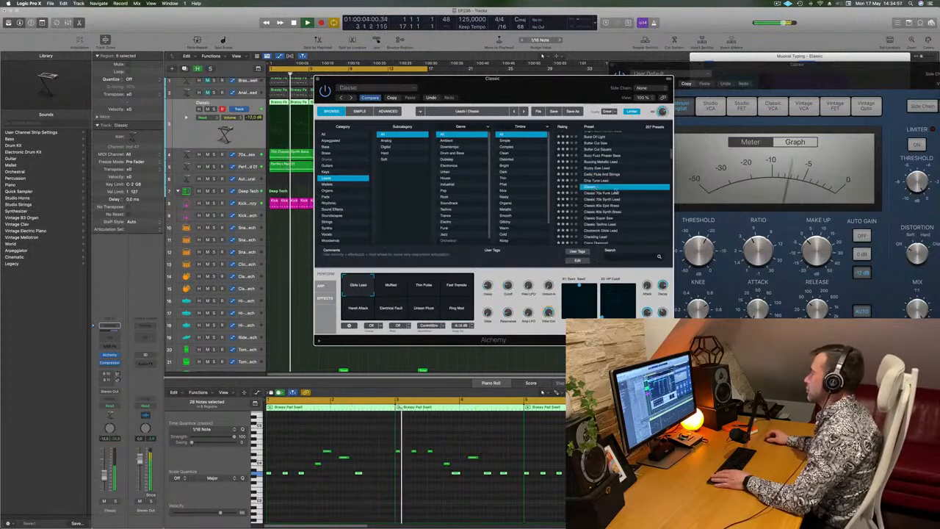
- Load the Classic Super Saw preset in Alchemy on the third melody track
{"action": "scroll", "coordinate": [646, 195], "scroll_direction": "down", "scroll_amount": 3}
{"action": "scroll", "coordinate": [649, 197], "scroll_direction": "down", "scroll_amount": 1}
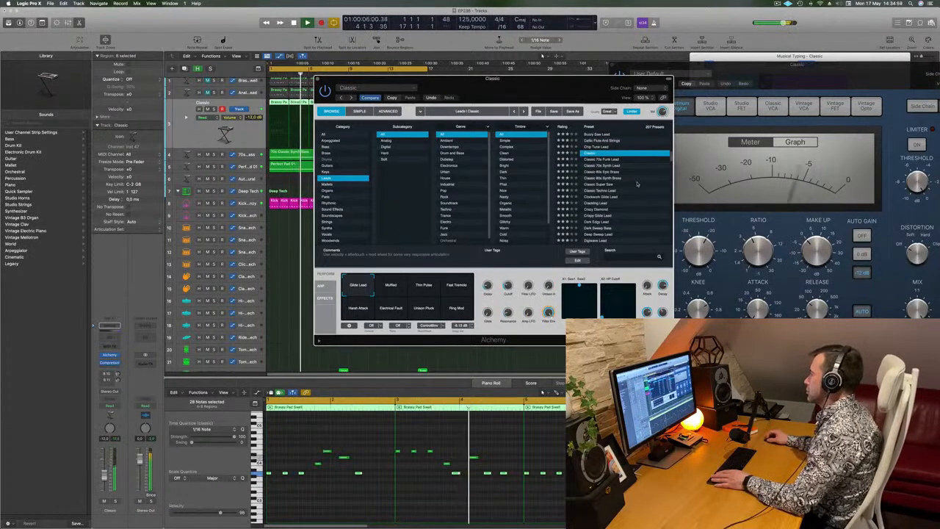
{"action": "left_click", "coordinate": [645, 185]}
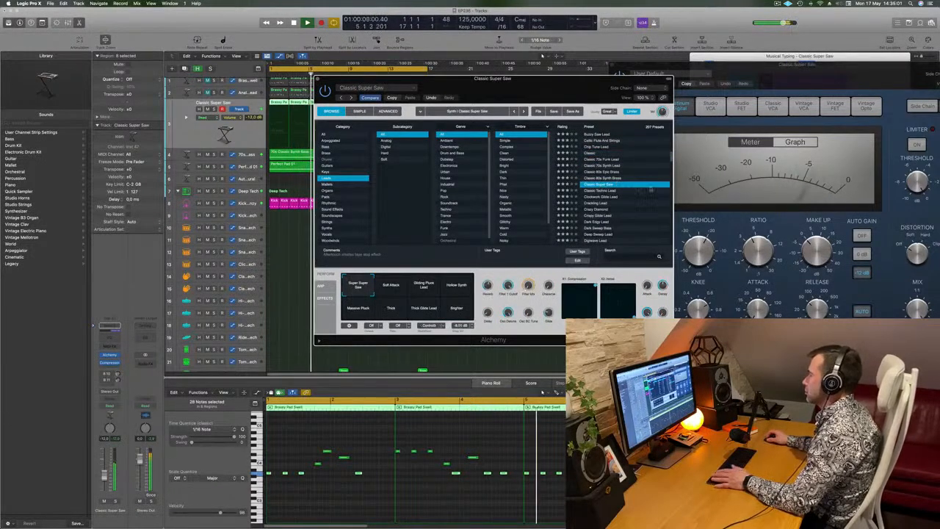
{"action": "left_click_drag", "start_coordinate": [568, 87], "coordinate": [587, 85]}
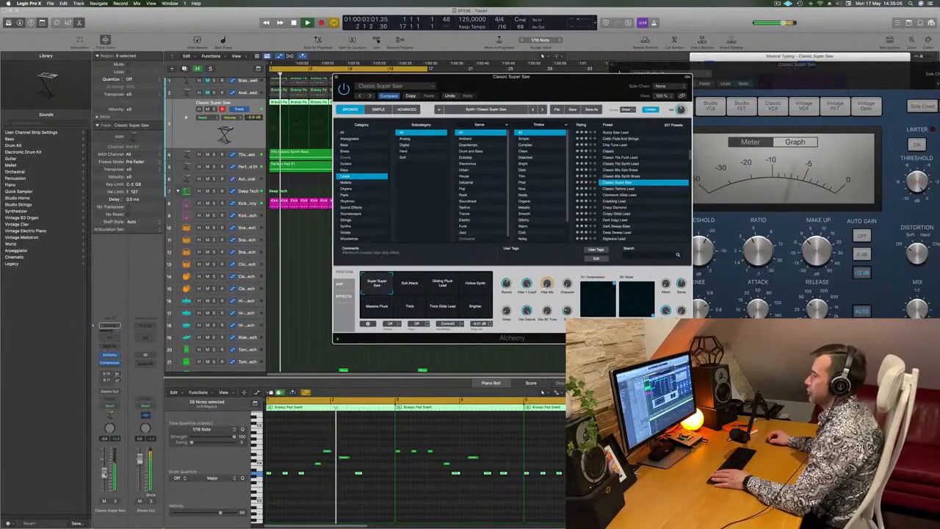
- Audition Classic Super Saw's other variations, such as Soft Attack, Hollow Synth and Massive Pluck, return to Super Super Saw and close Alchemy
{"action": "left_click", "coordinate": [411, 286]}
{"action": "left_click", "coordinate": [455, 286]}
{"action": "left_click", "coordinate": [478, 288]}
{"action": "left_click", "coordinate": [475, 307]}
{"action": "left_click", "coordinate": [409, 307]}
{"action": "left_click", "coordinate": [374, 314]}
{"action": "left_click", "coordinate": [375, 285]}
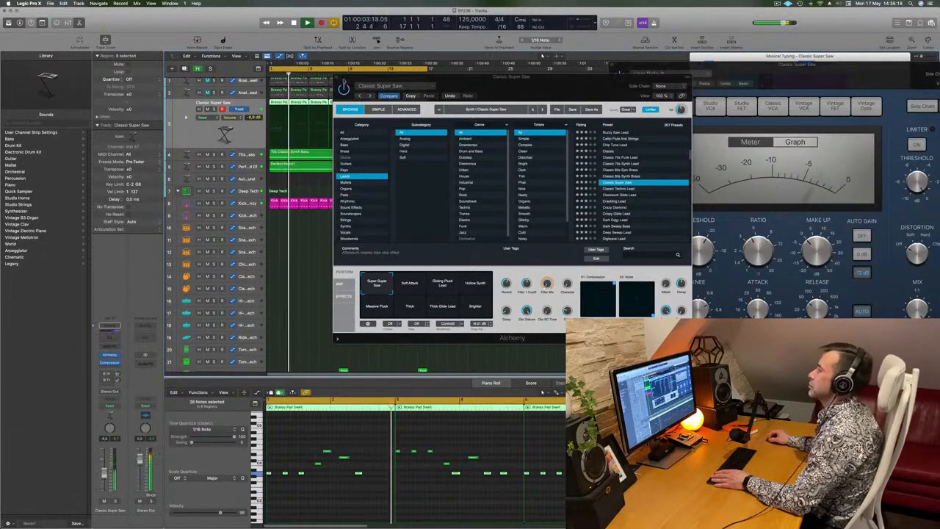
{"action": "left_click", "coordinate": [336, 78]}
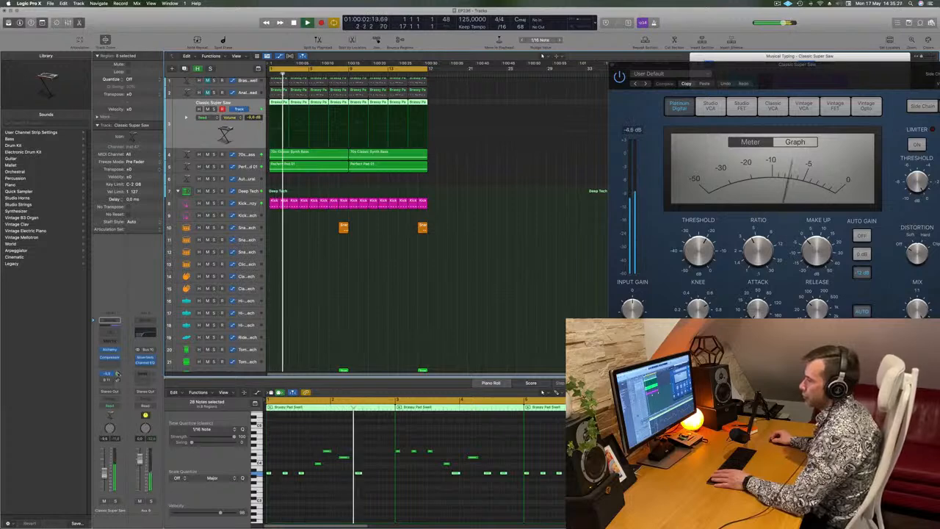
- Insert a Compressor on the Bus 10 reverb aux and set its side chain to Kick 2 - Arcade Frenzy (Inst 3)
{"action": "left_click", "coordinate": [150, 369]}
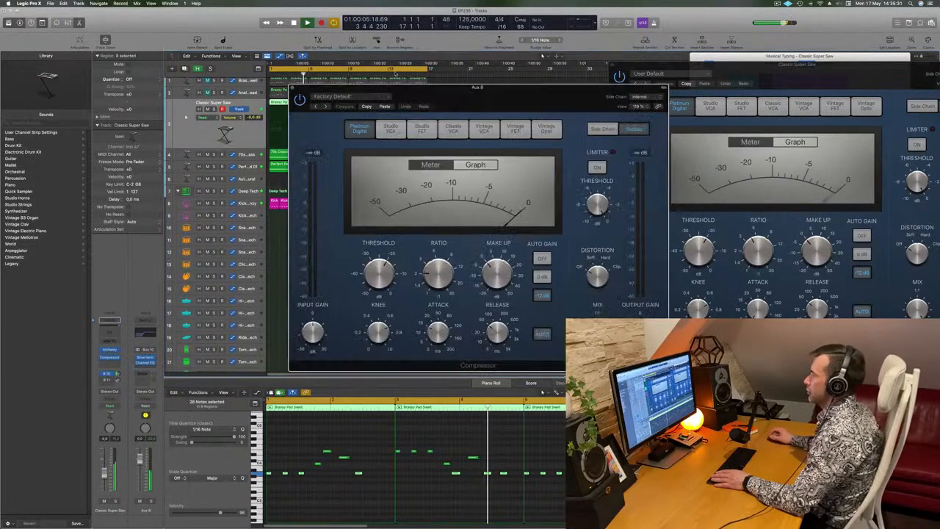
{"action": "left_click", "coordinate": [335, 96]}
{"action": "left_click", "coordinate": [639, 97]}
{"action": "left_click", "coordinate": [639, 96]}
{"action": "mouse_move", "coordinate": [649, 108]}
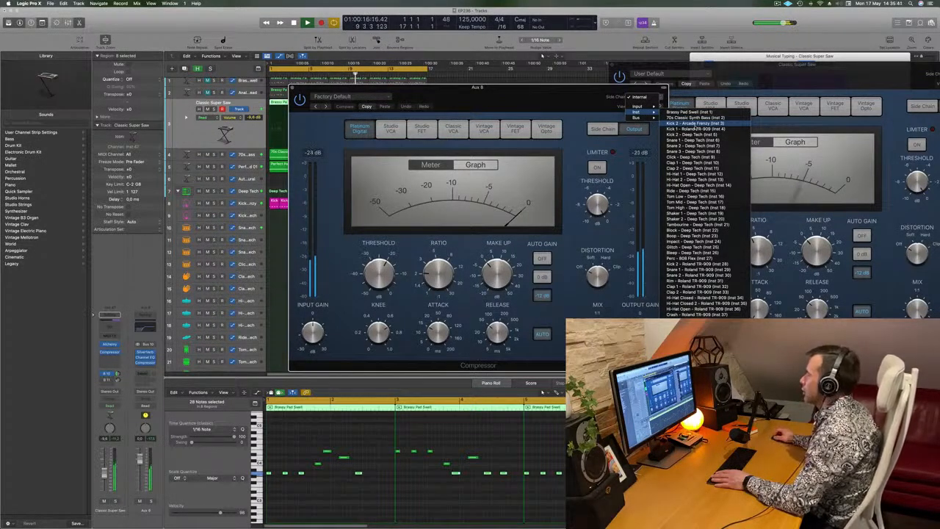
{"action": "left_click", "coordinate": [690, 123]}
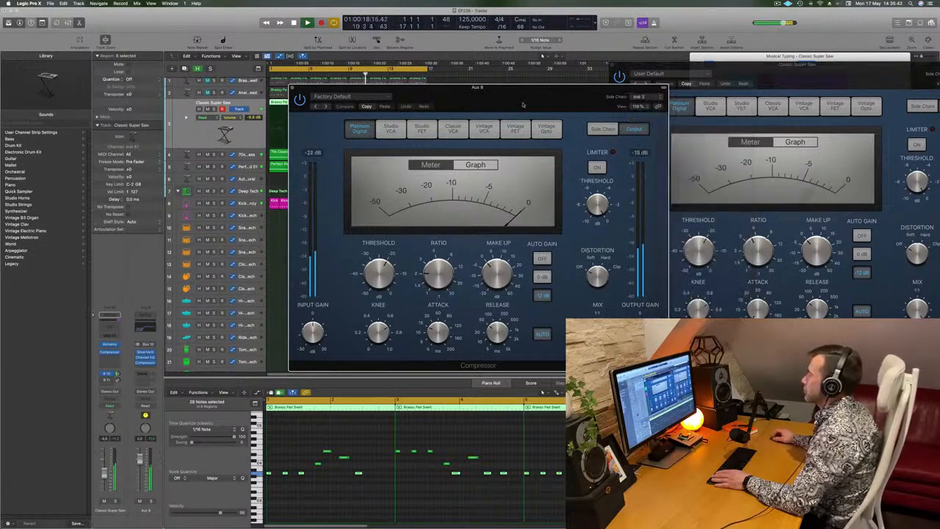
{"action": "left_click_drag", "start_coordinate": [524, 104], "coordinate": [568, 104]}
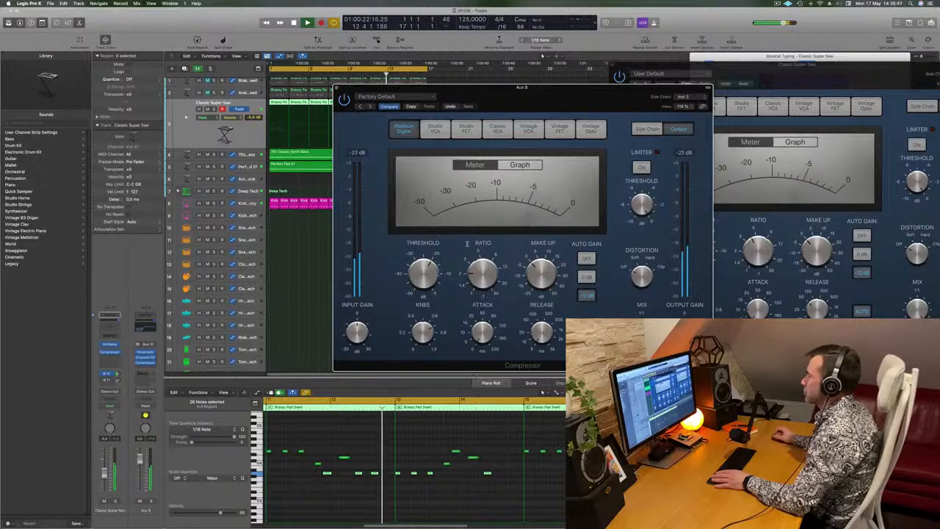
{"action": "left_click_drag", "start_coordinate": [514, 90], "coordinate": [531, 65]}
- Raise the Classic Super Saw track's Bus 11 send for the Tape Delay, close the aux Compressor and play back the result
{"action": "key", "text": "Return"}
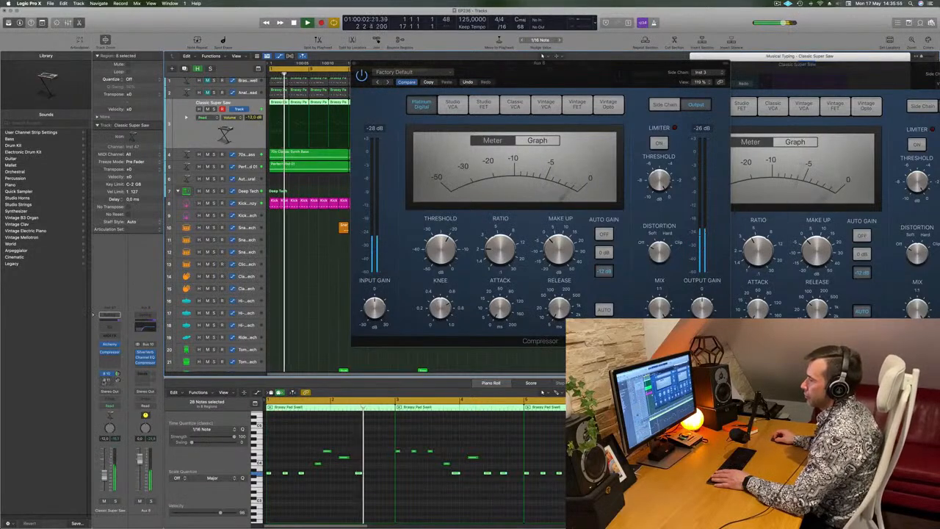
{"action": "key", "text": "space"}
{"action": "left_click_drag", "start_coordinate": [118, 380], "coordinate": [119, 379]}
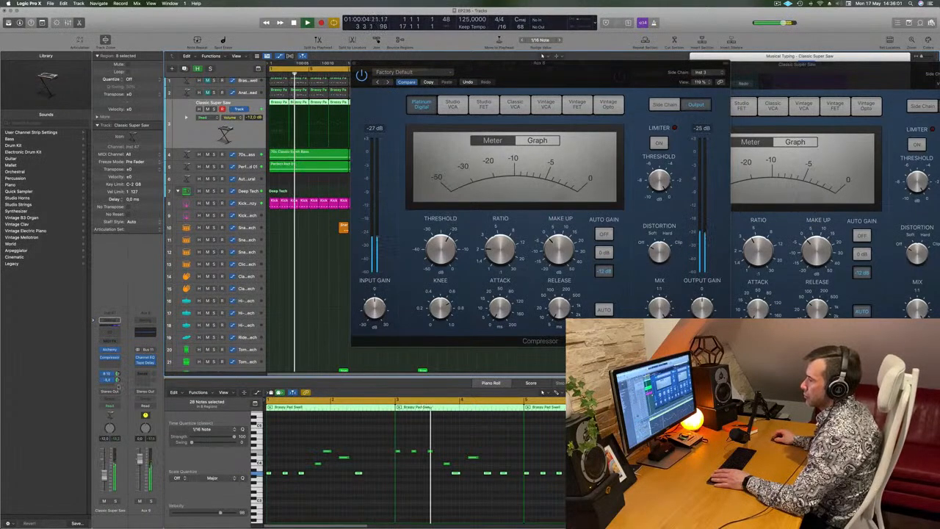
{"action": "left_click_drag", "start_coordinate": [500, 63], "coordinate": [457, 82]}
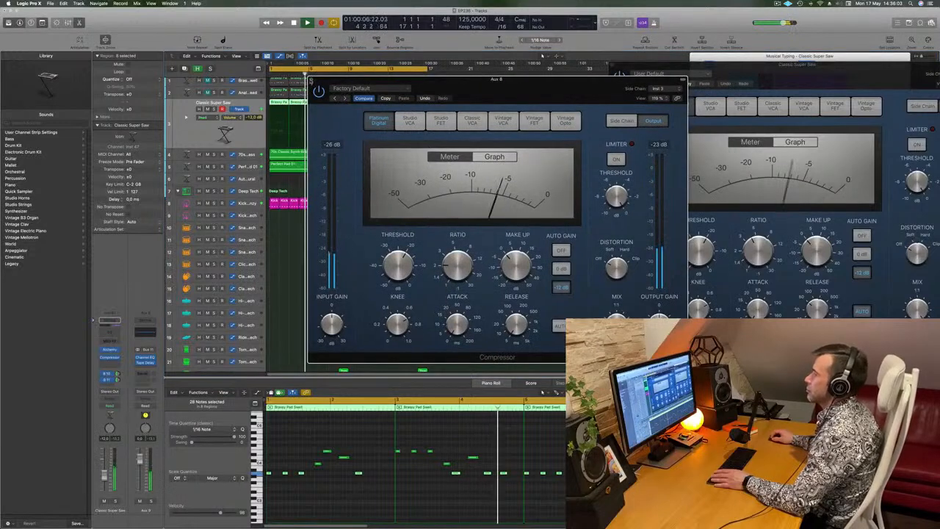
{"action": "left_click", "coordinate": [313, 82]}
{"action": "key", "text": "space"}
{"action": "key", "text": "space"}
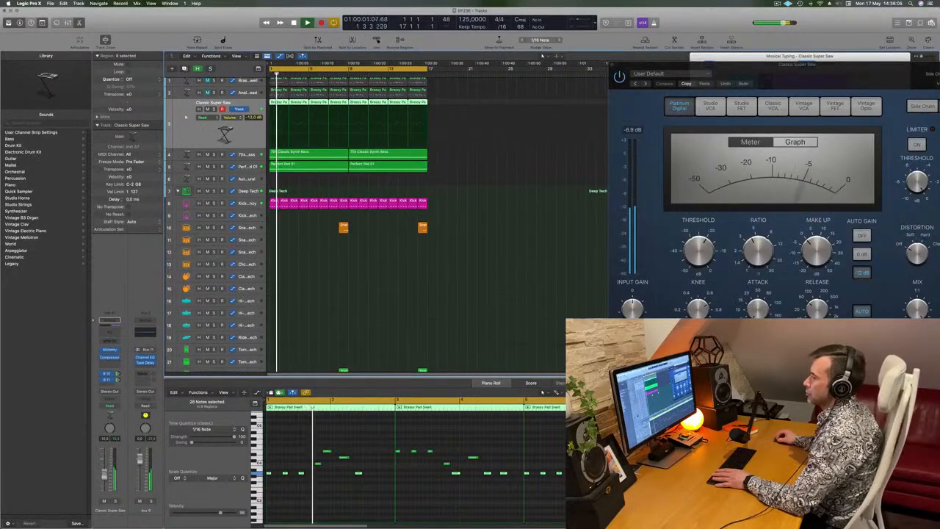
{"action": "left_click", "coordinate": [489, 246]}
{"action": "key", "text": "space"}
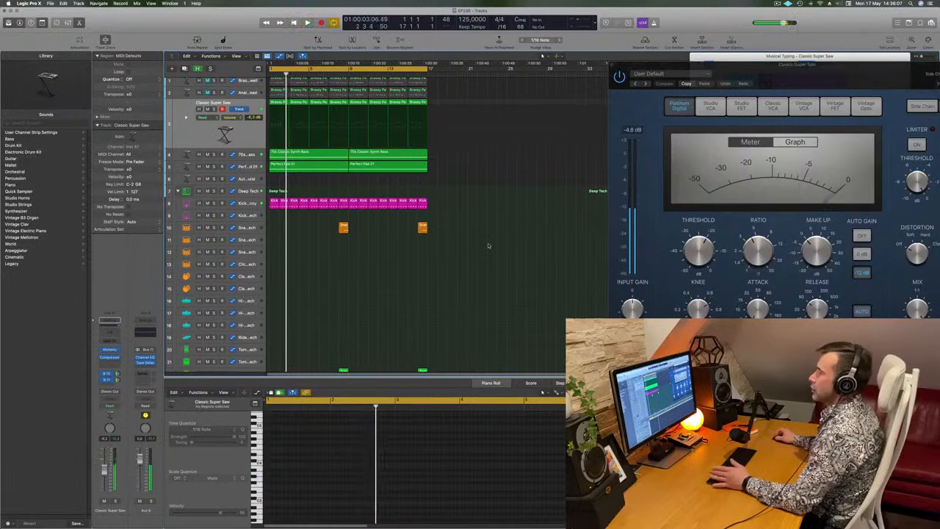
- Duplicate the Classic Super Saw track as a new empty track with the same settings
{"action": "scroll", "coordinate": [491, 247], "scroll_direction": "up", "scroll_amount": 1}
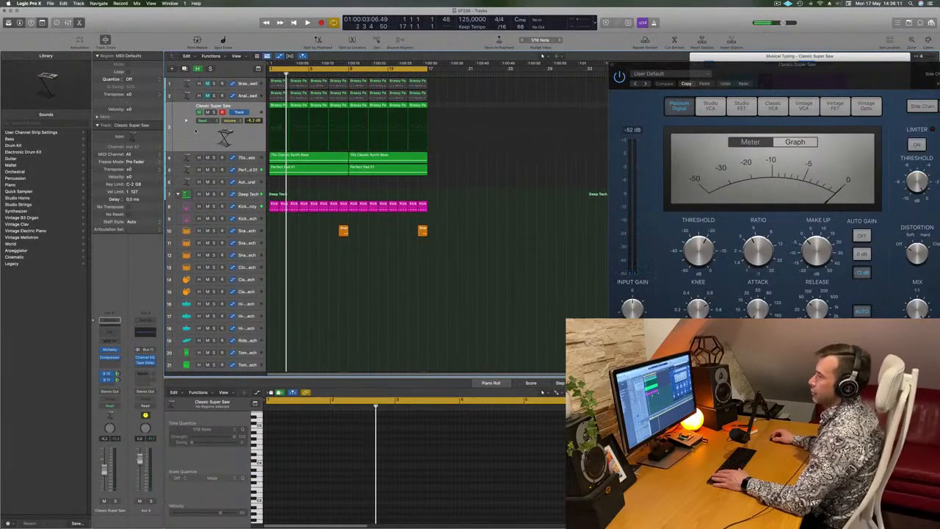
{"action": "left_click", "coordinate": [196, 130]}
{"action": "left_click", "coordinate": [185, 68]}
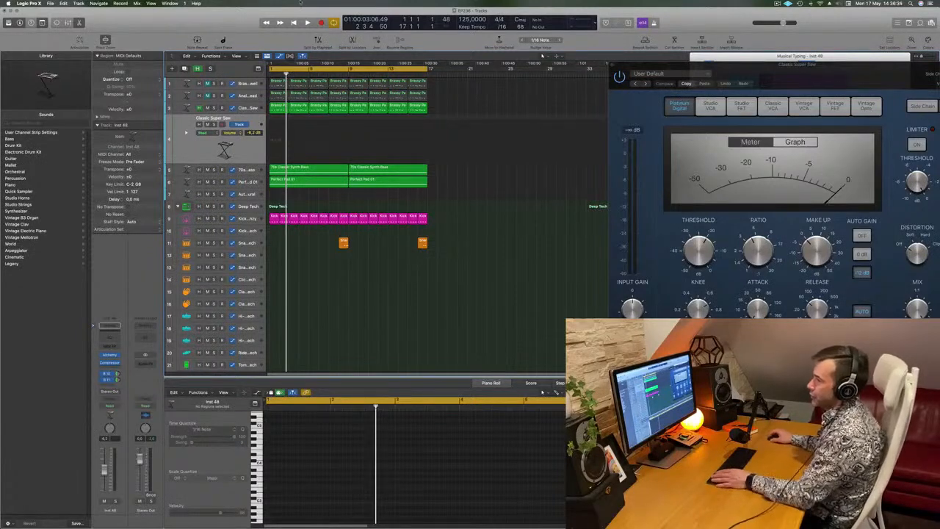
- Open Alchemy on the duplicated track, browse the Keys category and try the Faded Keys, Flute Hold and Flute Noise presets
{"action": "key", "text": "b"}
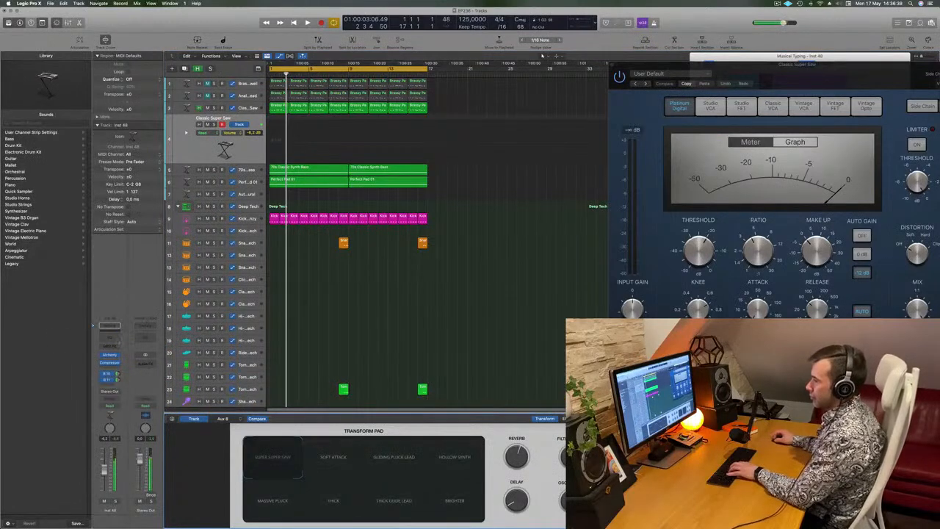
{"action": "left_click", "coordinate": [112, 355]}
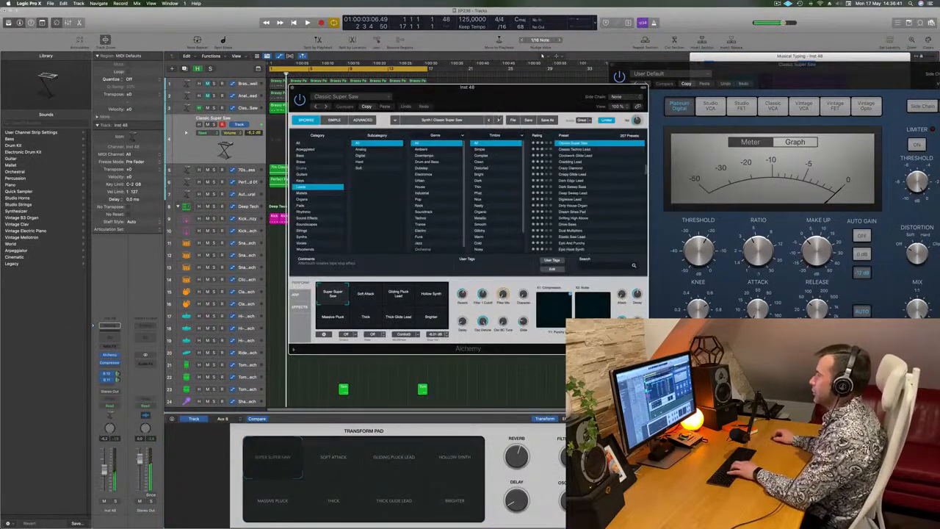
{"action": "left_click_drag", "start_coordinate": [471, 111], "coordinate": [478, 115]}
{"action": "left_click", "coordinate": [313, 180]}
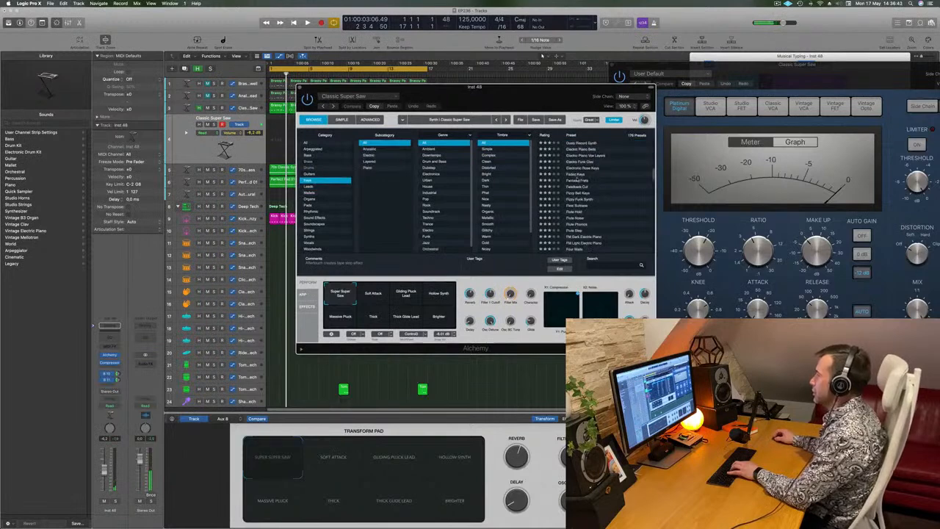
{"action": "left_click", "coordinate": [577, 175]}
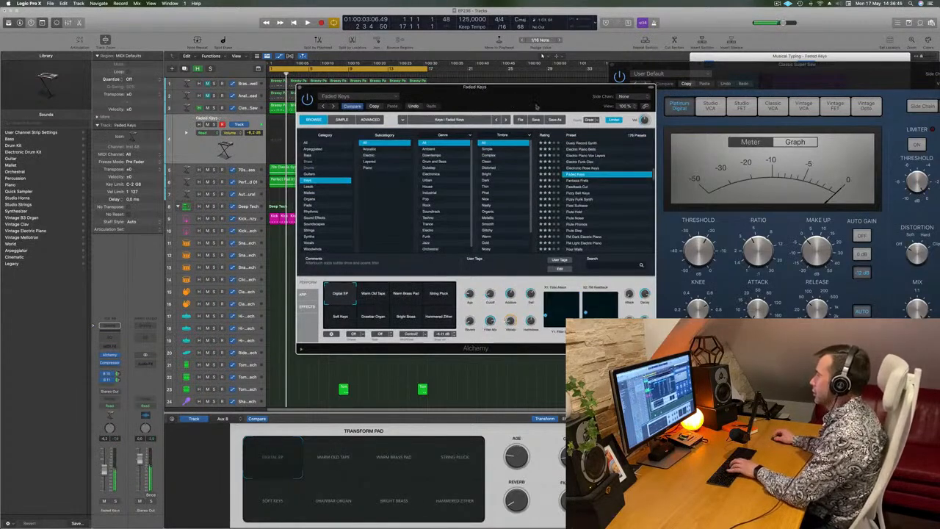
{"action": "left_click_drag", "start_coordinate": [513, 105], "coordinate": [603, 120]}
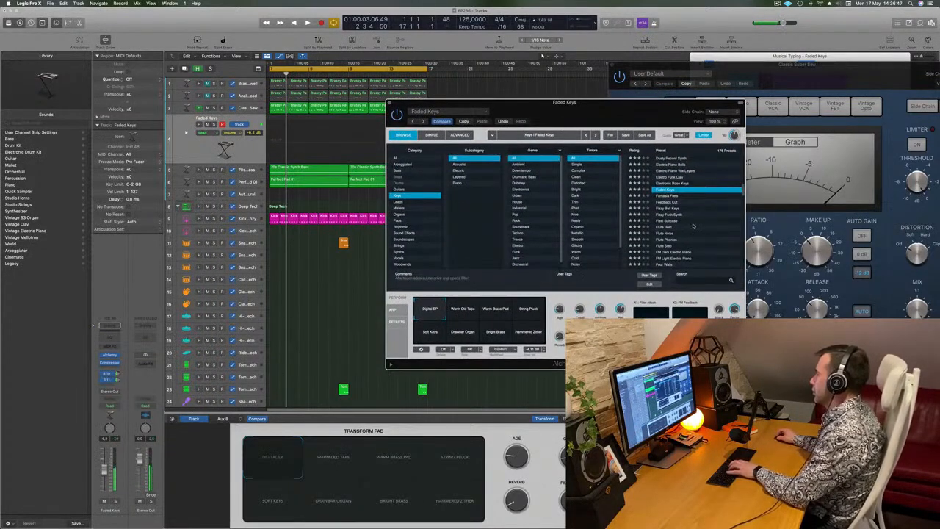
{"action": "left_click", "coordinate": [668, 229]}
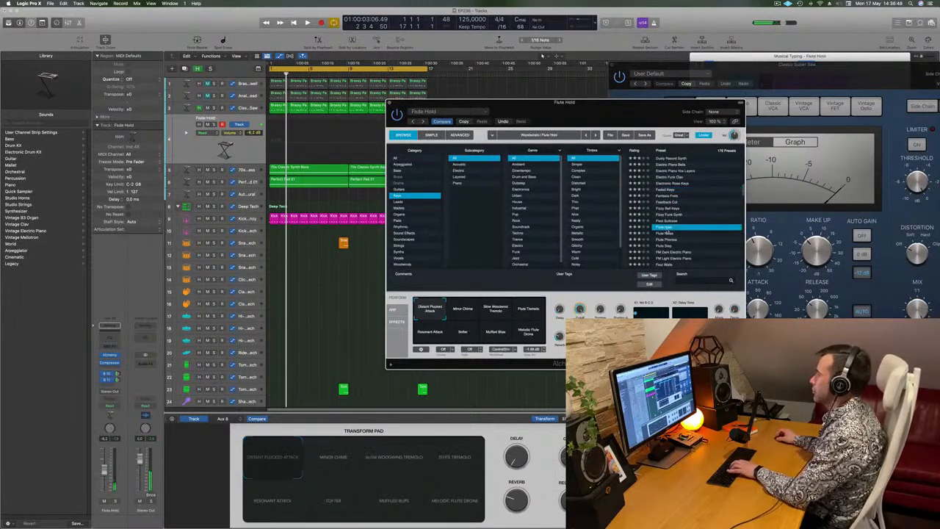
{"action": "left_click", "coordinate": [671, 234]}
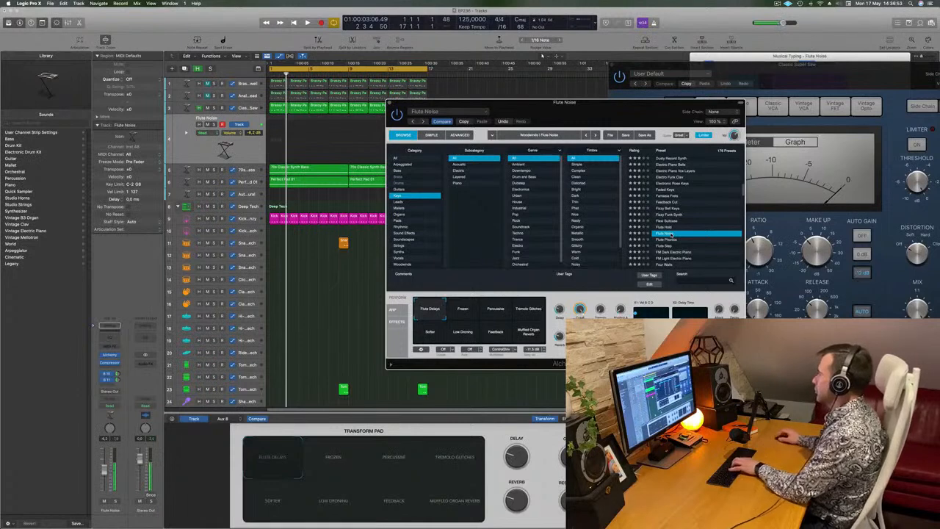
- Bring the Musical Typing keyboard into view, play the loop and set the Flute Noise track's volume to -4.1 dB while testing notes
{"action": "left_click_drag", "start_coordinate": [836, 59], "coordinate": [853, 39]}
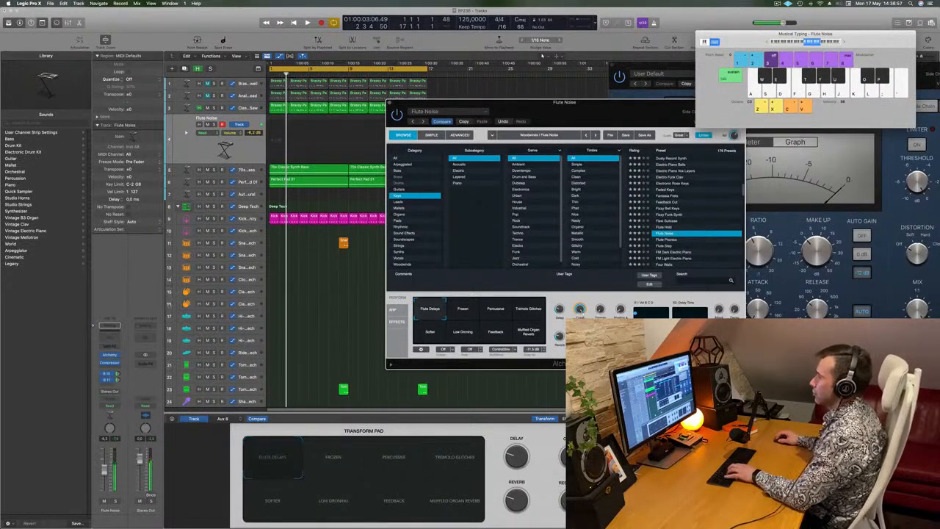
{"action": "key", "text": "space"}
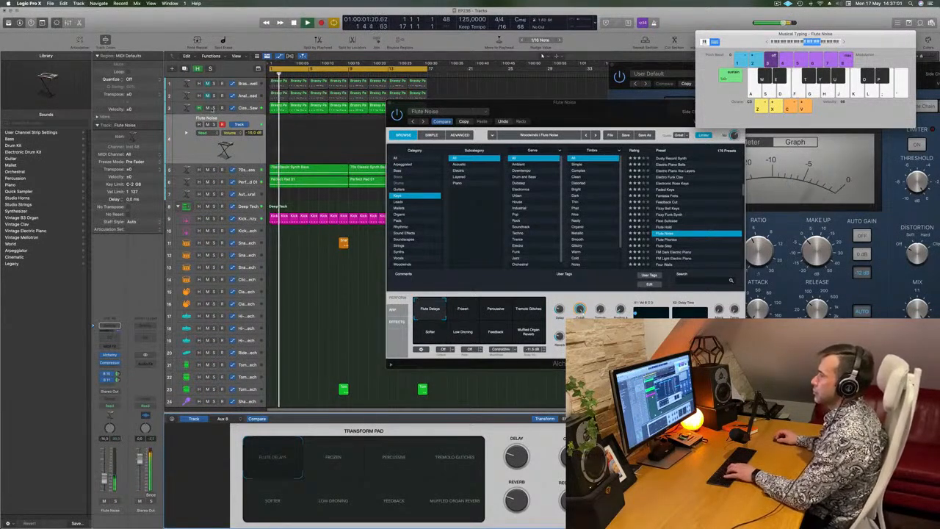
{"action": "key", "text": "f"}
{"action": "key", "text": "k"}
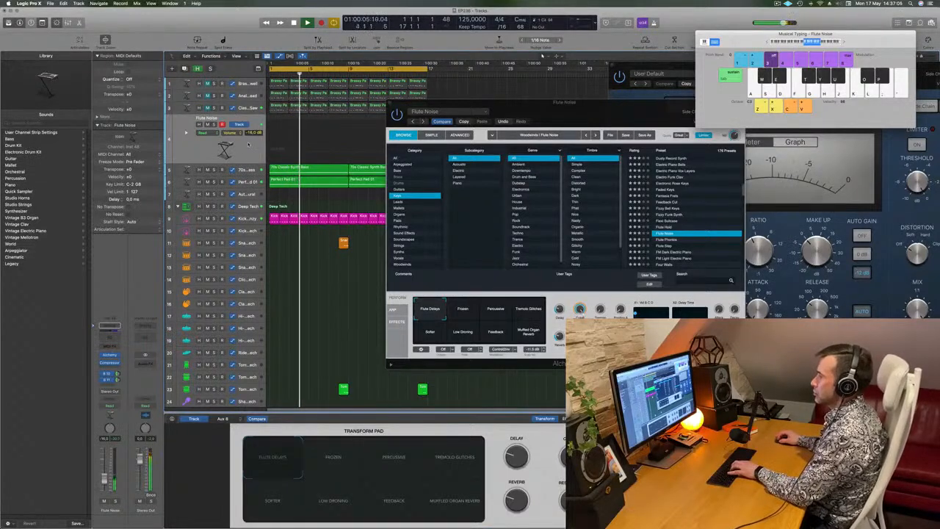
{"action": "key", "text": "k"}
{"action": "left_click_drag", "start_coordinate": [104, 479], "coordinate": [104, 468]}
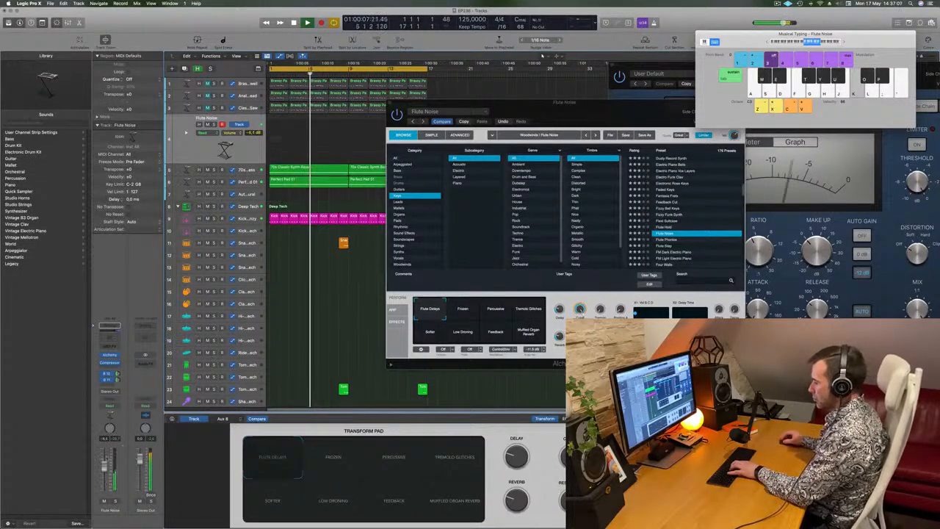
- Improvise melody notes with the Flute Noise sound over the playing loop
{"action": "key", "text": "l"}
{"action": "key", "text": "l"}
{"action": "key", "text": "j"}
{"action": "key", "text": "j"}
{"action": "key", "text": "g"}
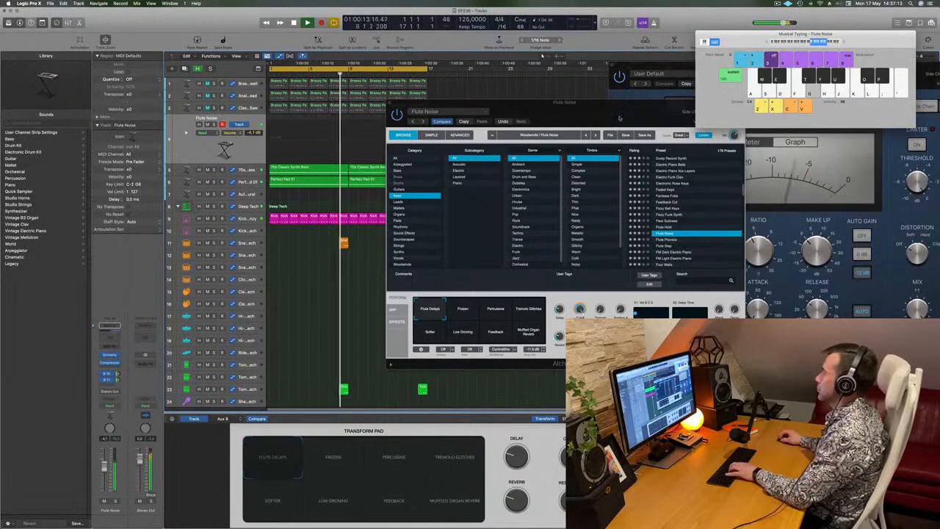
{"action": "left_click_drag", "start_coordinate": [620, 119], "coordinate": [556, 98]}
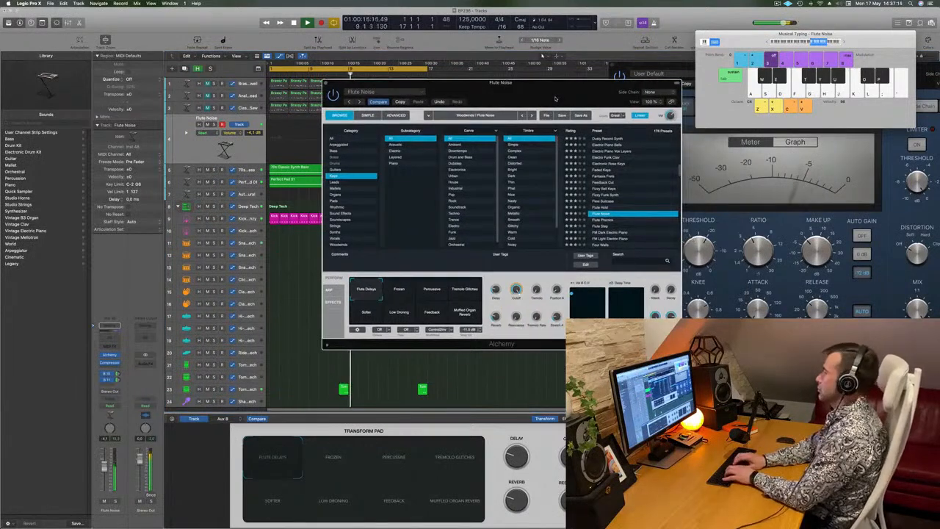
{"action": "key", "text": "semicolon"}
{"action": "key", "text": "k"}
{"action": "key", "text": "g"}
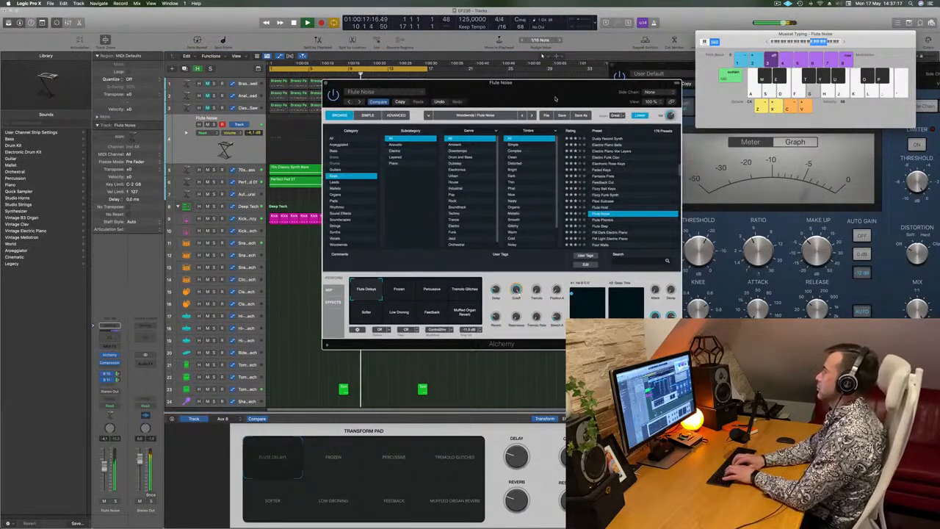
{"action": "key", "text": "s"}
{"action": "key", "text": "a"}
{"action": "key", "text": "s"}
{"action": "key", "text": "a"}
{"action": "key", "text": "a"}
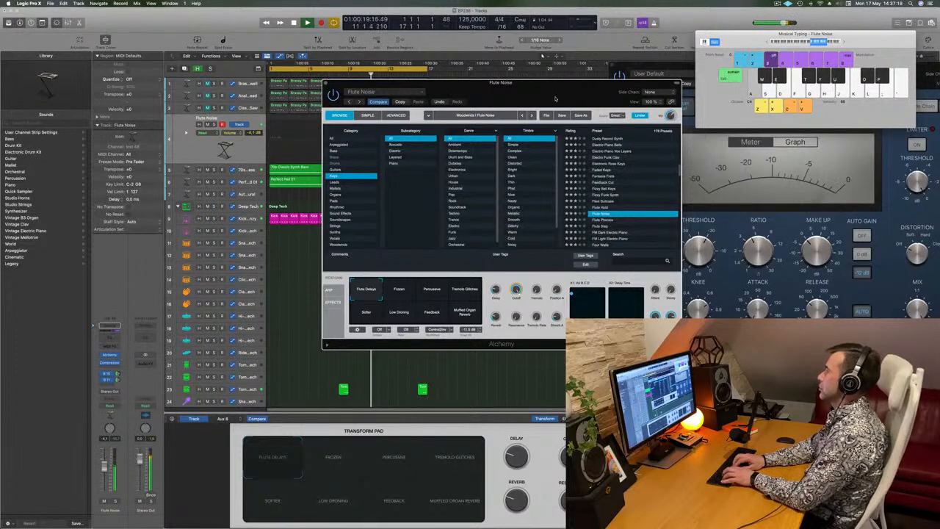
{"action": "key", "text": "k"}
{"action": "key", "text": "j"}
{"action": "key", "text": "f"}
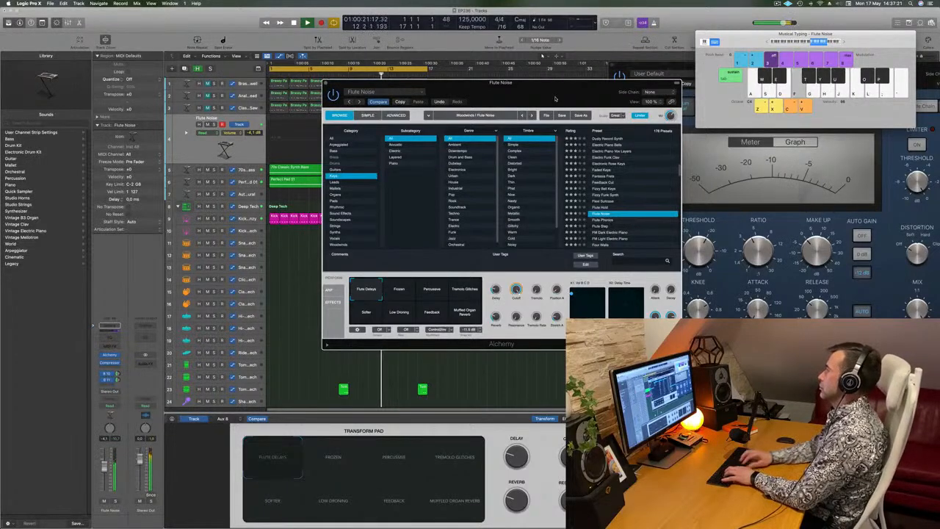
{"action": "key", "text": "f"}
- Audition Flute Phonics and Flute Step, load the FM Dark Electric Piano preset and raise the track's volume to -0.4 dB
{"action": "scroll", "coordinate": [632, 204], "scroll_direction": "down", "scroll_amount": 1}
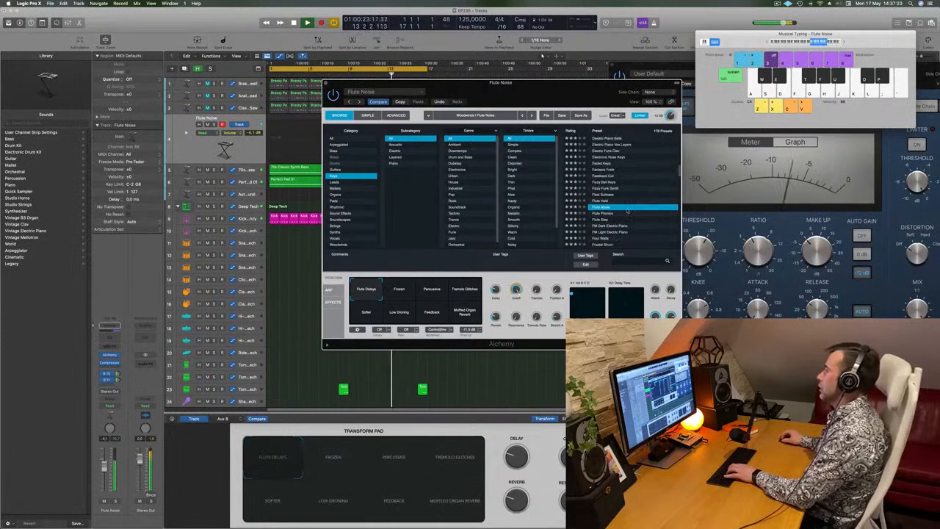
{"action": "left_click", "coordinate": [603, 215]}
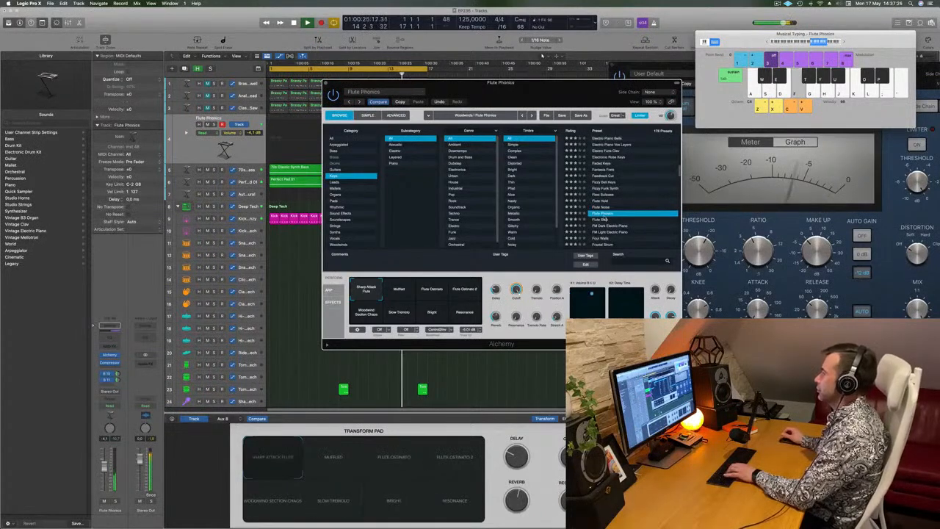
{"action": "left_click", "coordinate": [602, 219]}
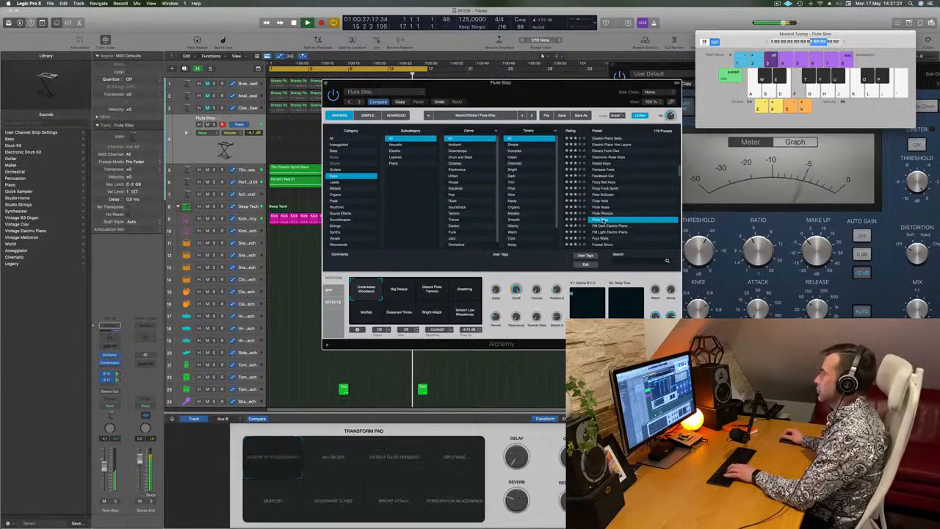
{"action": "left_click", "coordinate": [620, 226]}
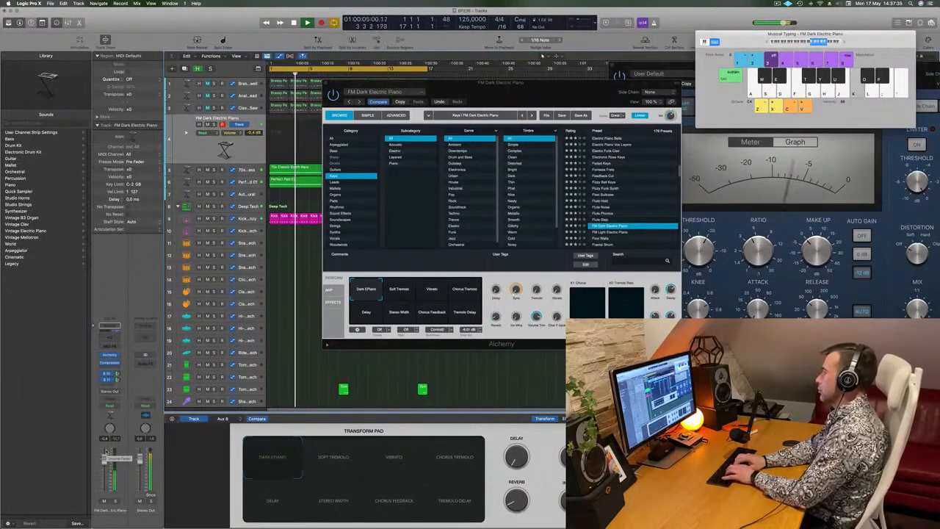
- Rehearse a melody with the FM Dark Electric Piano sound over the playing loop
{"action": "key", "text": "k"}
{"action": "key", "text": "j"}
{"action": "key", "text": "apostrophe"}
{"action": "key", "text": "semicolon"}
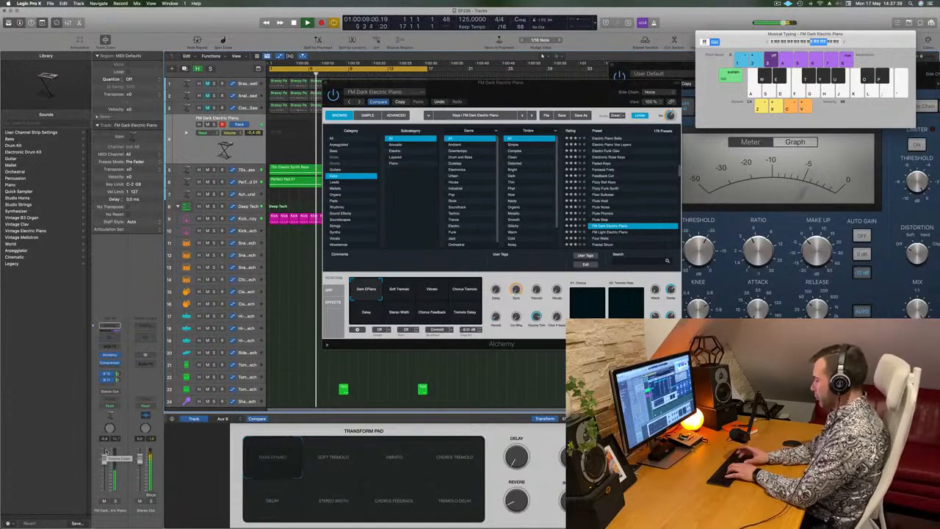
{"action": "key", "text": "apostrophe"}
{"action": "key", "text": "j"}
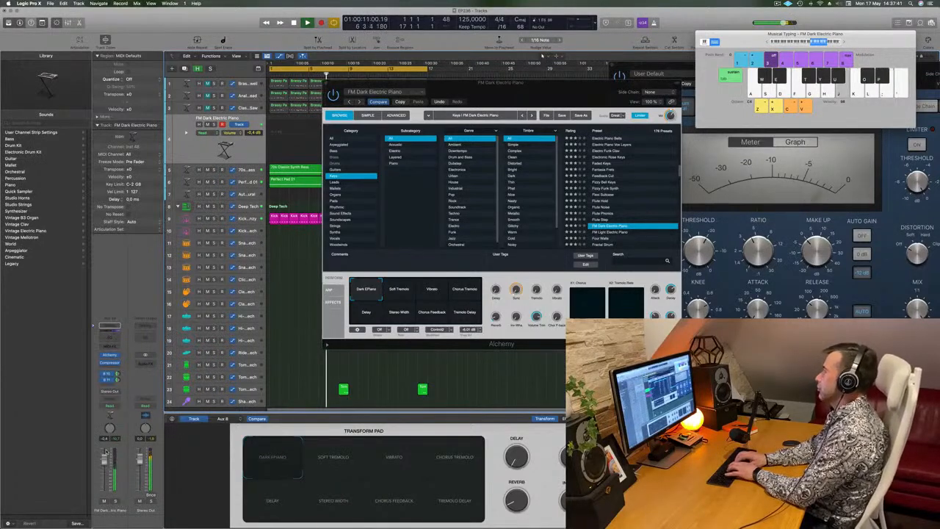
{"action": "key", "text": "d"}
{"action": "key", "text": "f"}
{"action": "key", "text": "g"}
{"action": "key", "text": "j"}
{"action": "key", "text": "g"}
{"action": "key", "text": "k"}
{"action": "key", "text": "g"}
{"action": "key", "text": "j"}
{"action": "key", "text": "g"}
{"action": "key", "text": "k"}
{"action": "key", "text": "g"}
{"action": "key", "text": "j"}
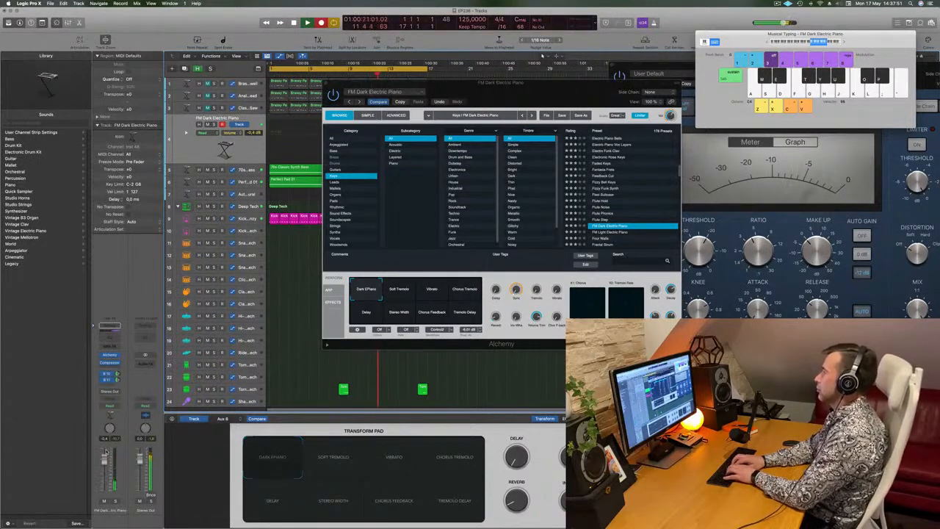
- Record the electric piano melody on the FM Dark Electric Piano track over the cycling loop and stop the recording
{"action": "key", "text": "k"}
{"action": "key", "text": "h"}
{"action": "key", "text": "k"}
{"action": "key", "text": "h"}
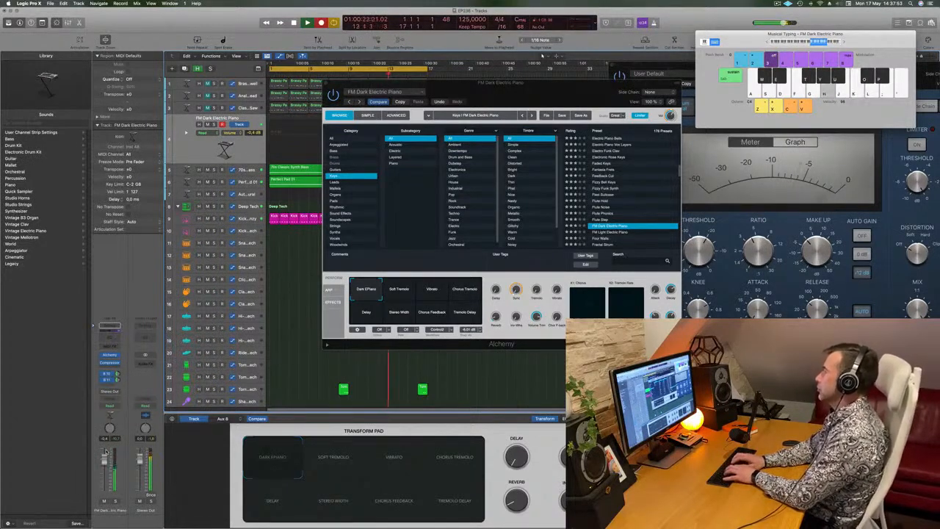
{"action": "key", "text": "j"}
{"action": "key", "text": "f"}
{"action": "key", "text": "k"}
{"action": "key", "text": "g"}
{"action": "key", "text": "j"}
{"action": "key", "text": "k"}
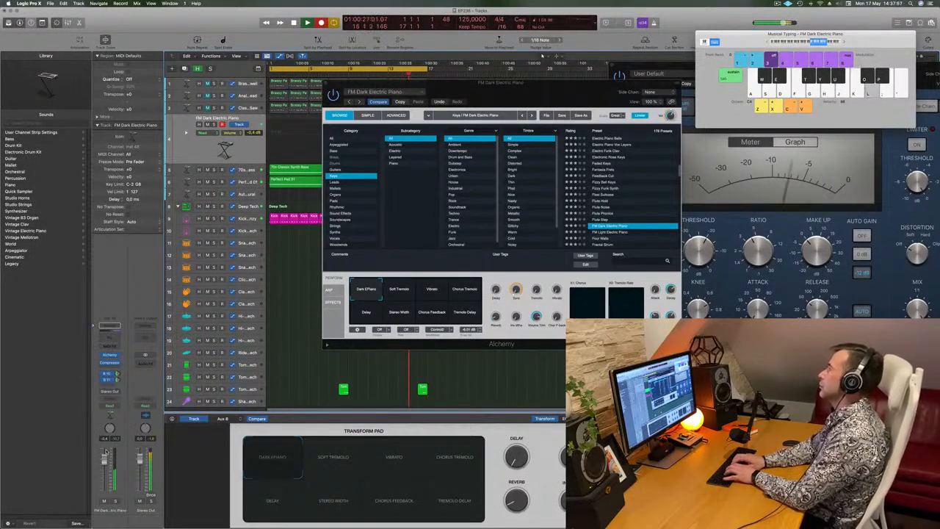
{"action": "key", "text": "l"}
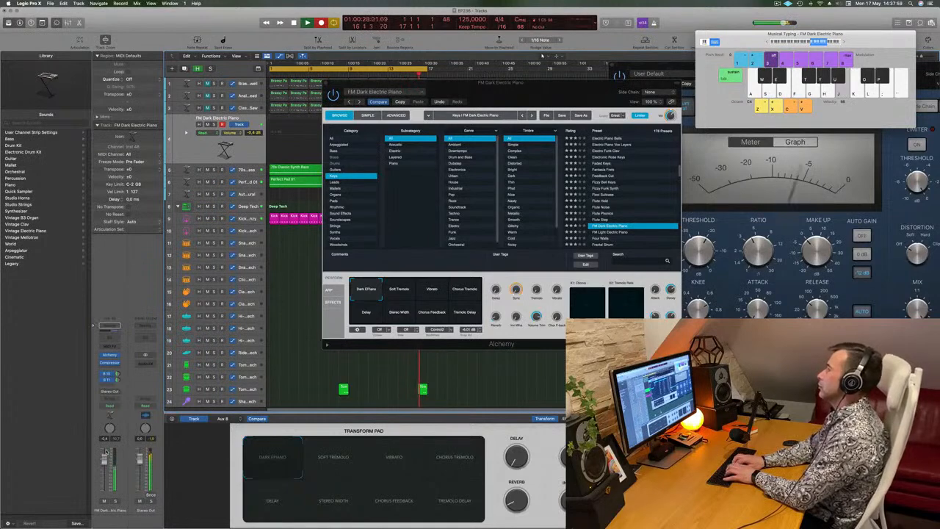
{"action": "key", "text": "h"}
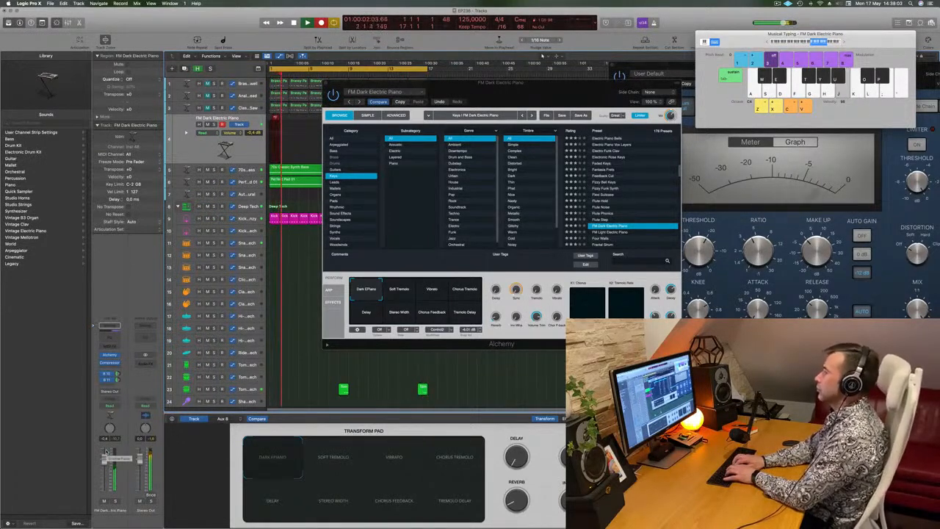
{"action": "key", "text": "f"}
{"action": "key", "text": "j"}
{"action": "key", "text": "g"}
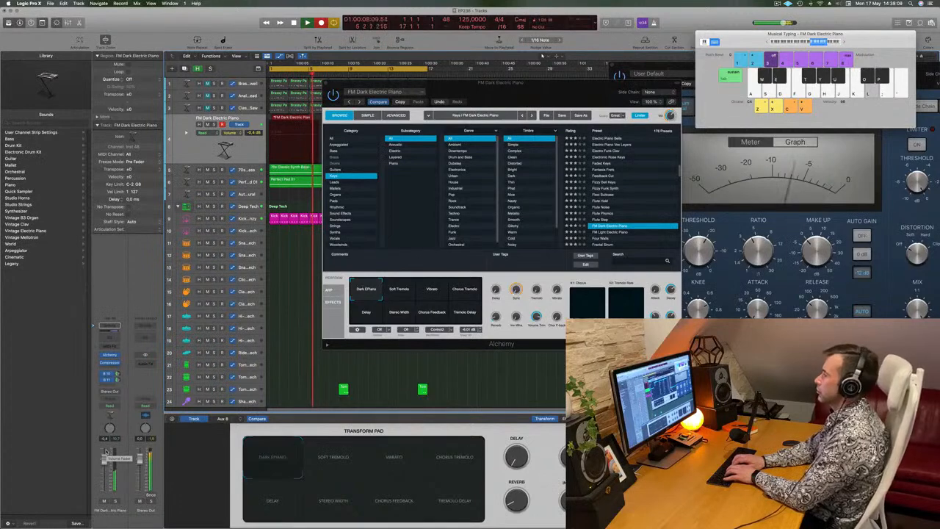
{"action": "key", "text": "k"}
{"action": "key", "text": "j"}
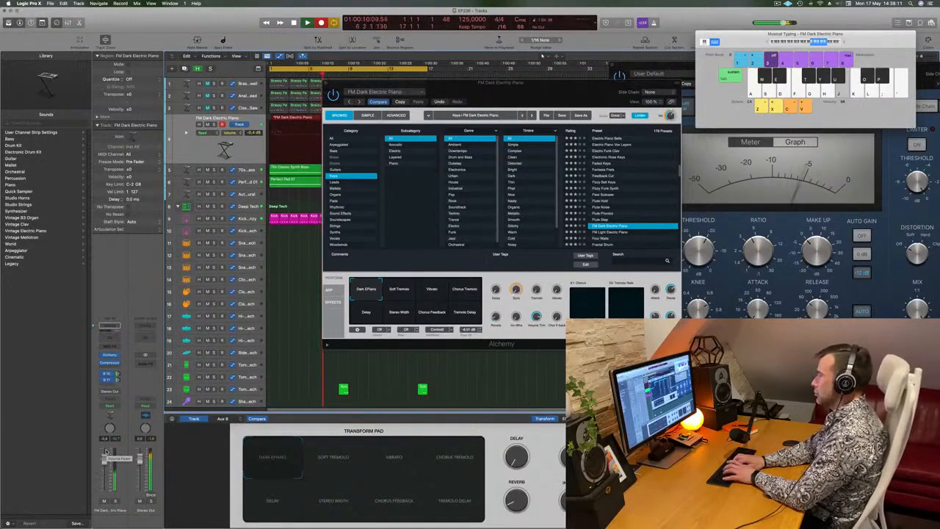
{"action": "key", "text": "k"}
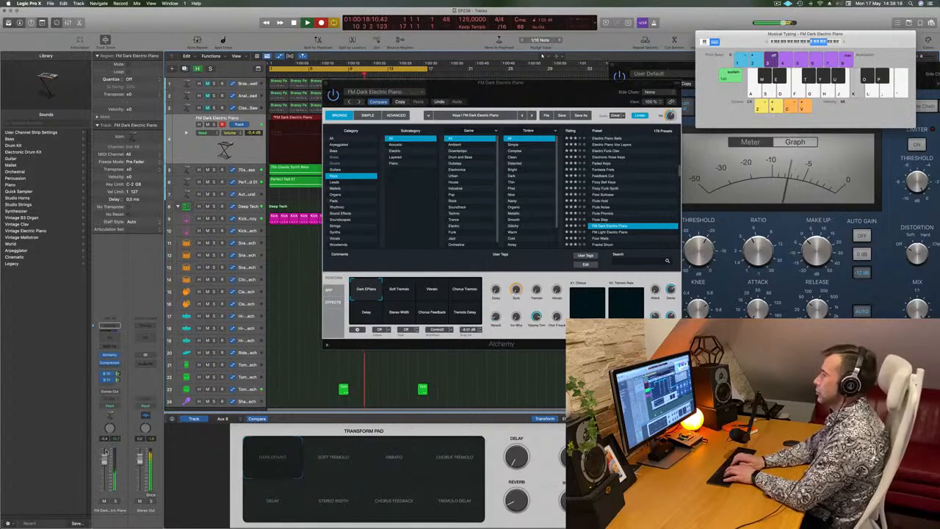
{"action": "key", "text": "g"}
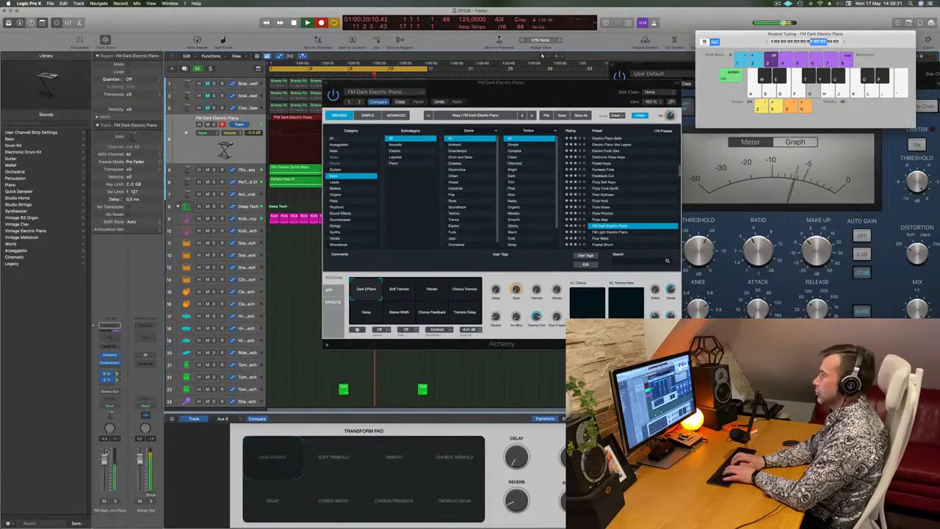
{"action": "key", "text": "space"}
- Move the Alchemy window aside, play back the recording and open the longer FM Dark Electric Piano region in the Piano Roll
{"action": "left_click_drag", "start_coordinate": [540, 94], "coordinate": [818, 82]}
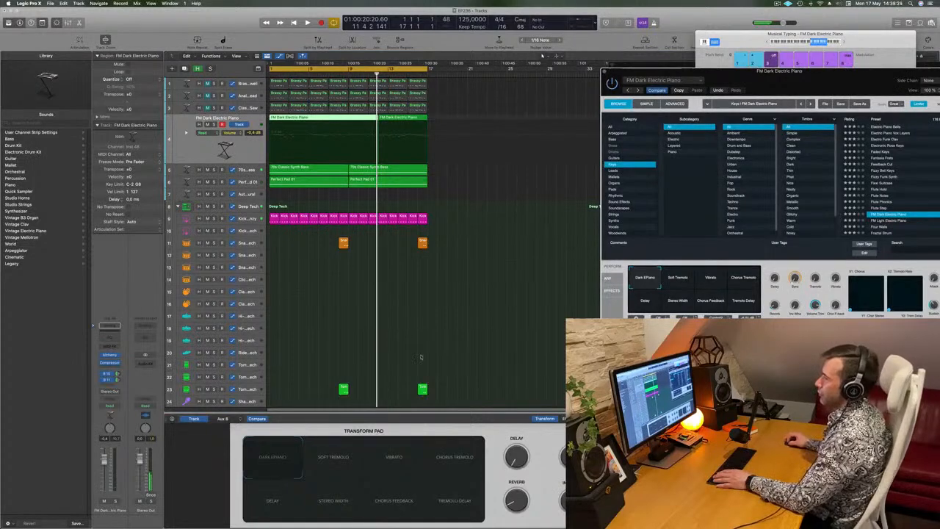
{"action": "left_click", "coordinate": [308, 193]}
{"action": "key", "text": "space"}
{"action": "double_click", "coordinate": [334, 117]}
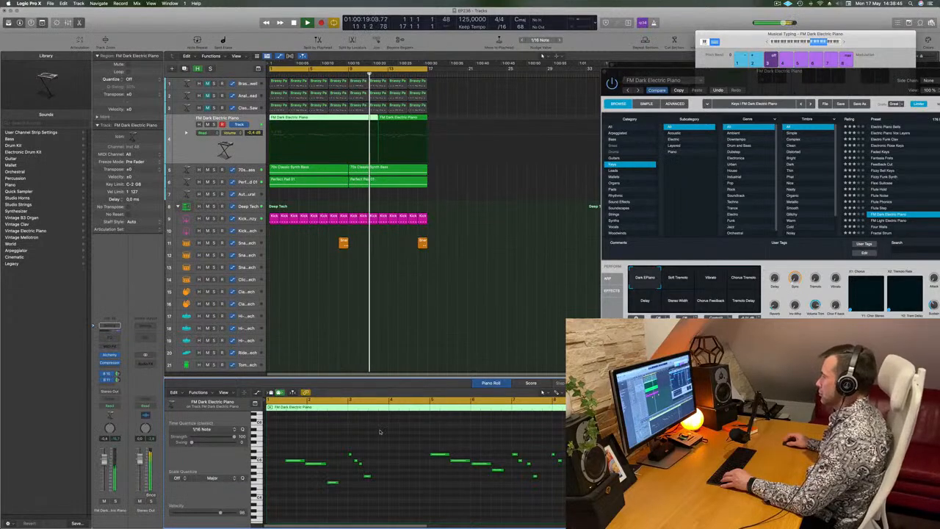
- Split the longer FM Dark Electric Piano region at bar 5, delete its opening part, move the remainder to bar 1 and split it at bar 3
{"action": "left_click", "coordinate": [309, 119]}
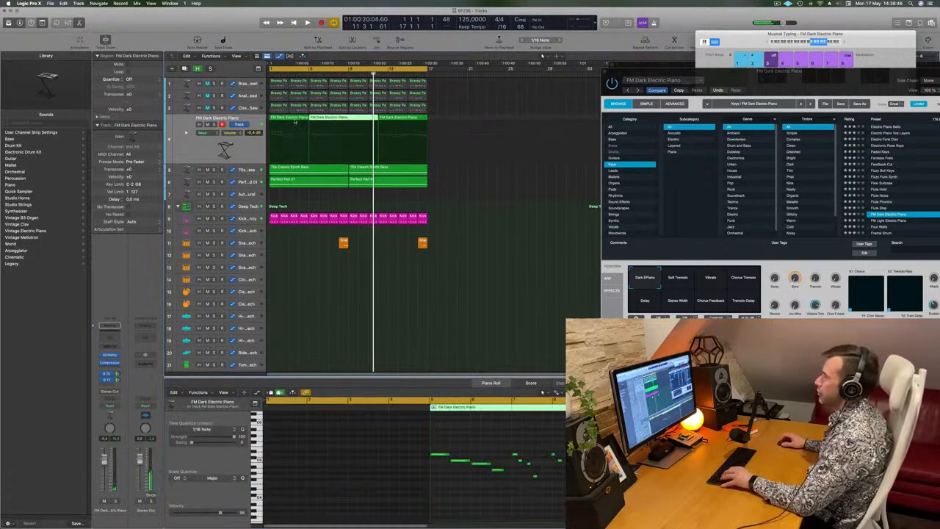
{"action": "left_click", "coordinate": [295, 122]}
{"action": "key", "text": "Delete"}
{"action": "left_click_drag", "start_coordinate": [327, 122], "coordinate": [290, 120]}
{"action": "left_click", "coordinate": [288, 122]}
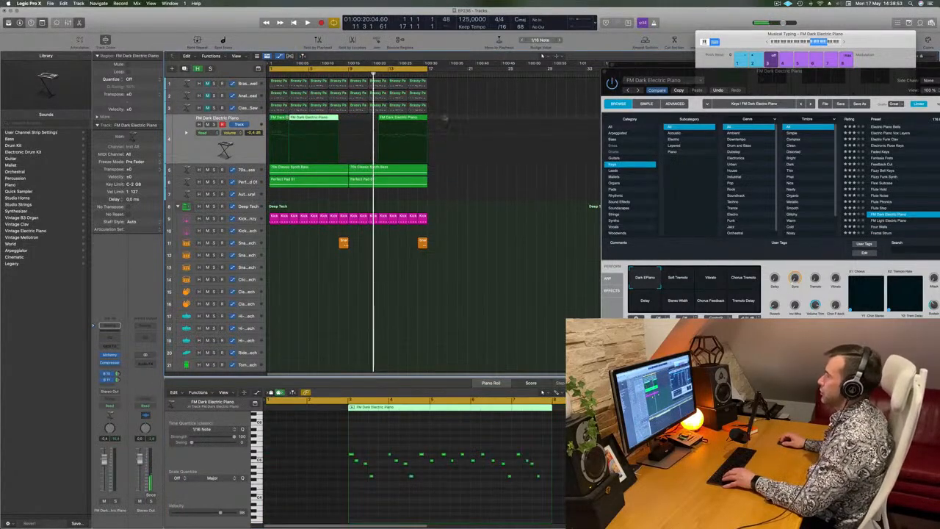
- Delete the FM Dark Electric Piano regions after bar 3 and lengthen the four notes in the remaining two-bar region
{"action": "left_click_drag", "start_coordinate": [444, 118], "coordinate": [297, 129]}
{"action": "key", "text": "BackSpace"}
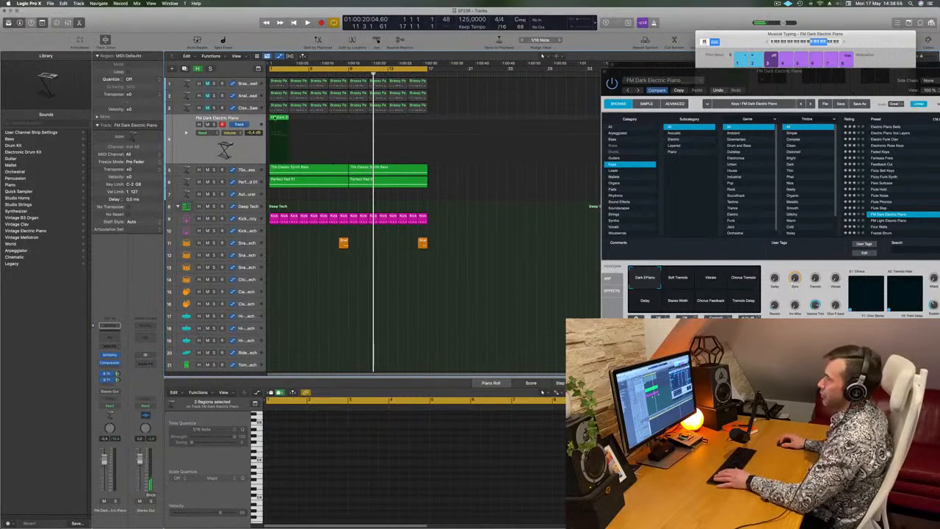
{"action": "left_click", "coordinate": [274, 118]}
{"action": "key", "text": "space"}
{"action": "left_click", "coordinate": [301, 497]}
{"action": "key", "text": "space"}
{"action": "scroll", "coordinate": [369, 457], "scroll_direction": "up", "scroll_amount": 5}
{"action": "scroll", "coordinate": [371, 456], "scroll_direction": "left", "scroll_amount": 2}
{"action": "scroll", "coordinate": [371, 457], "scroll_direction": "down", "scroll_amount": 3}
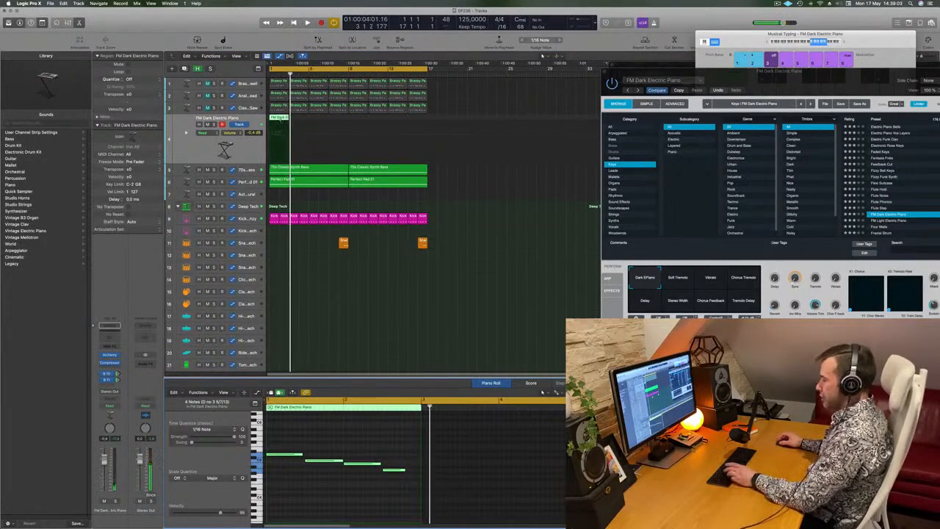
- Repeat the two-bar FM Dark Electric Piano region until it fills the loop up to bar 17 and play it back
{"action": "key", "text": "super+v"}
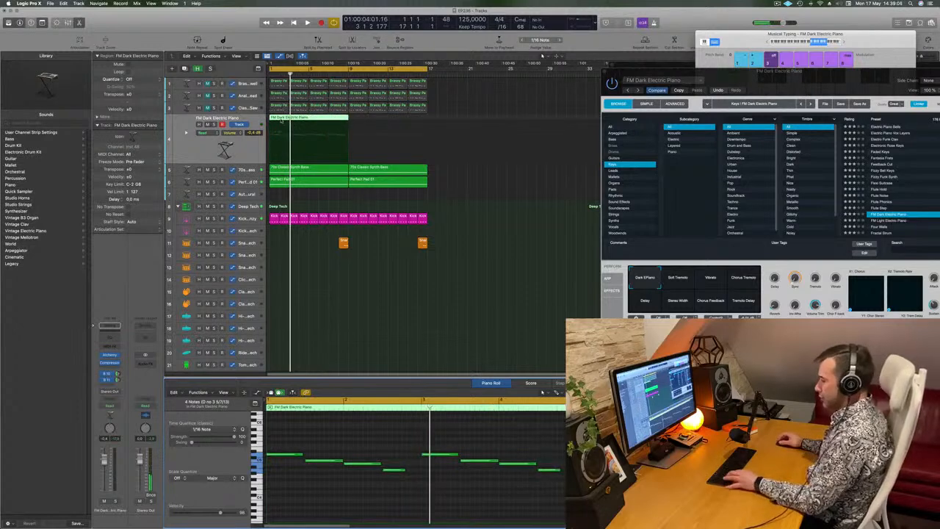
{"action": "key", "text": "super+z"}
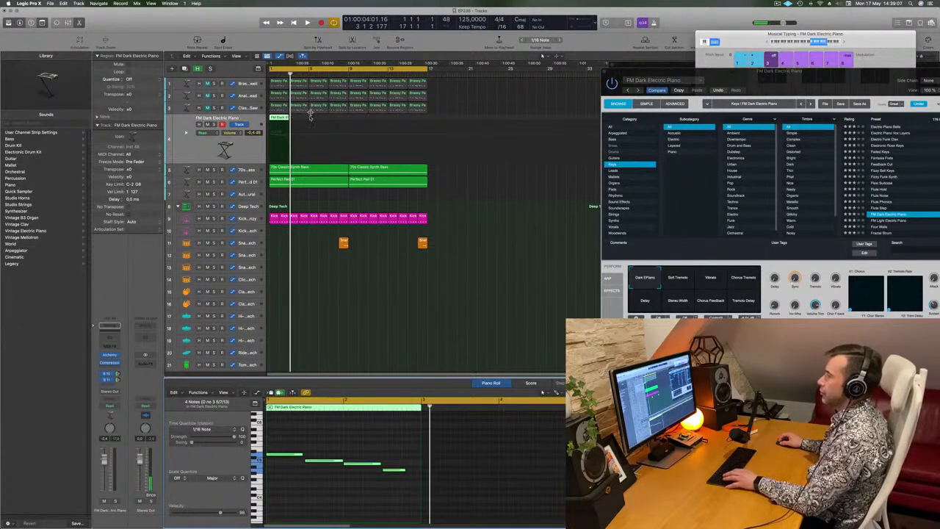
{"action": "left_click", "coordinate": [279, 118]}
{"action": "key", "text": "super+r"}
{"action": "key", "text": "super+r"}
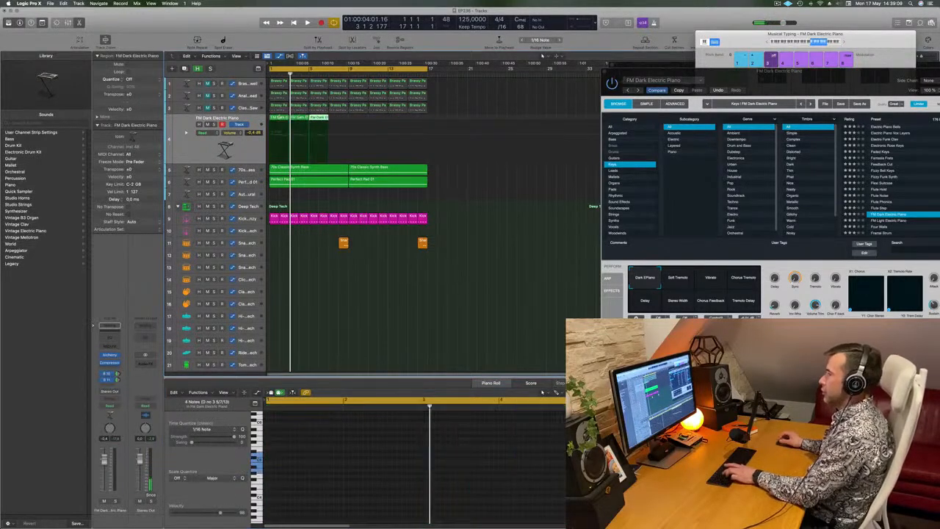
{"action": "key", "text": "space"}
{"action": "left_click", "coordinate": [237, 156]}
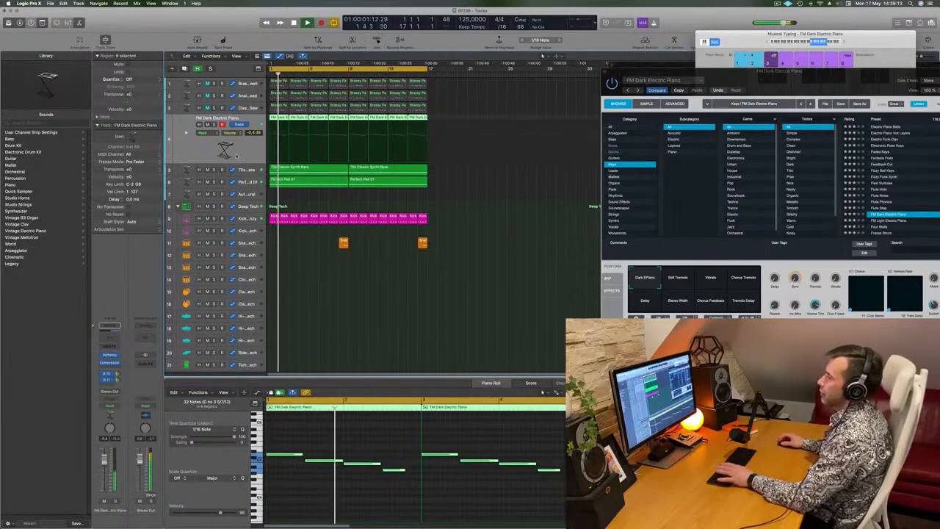
- Insert a stereo Step FX effect on the FM Dark Electric Piano track and move its window clear of the regions
{"action": "key", "text": "space"}
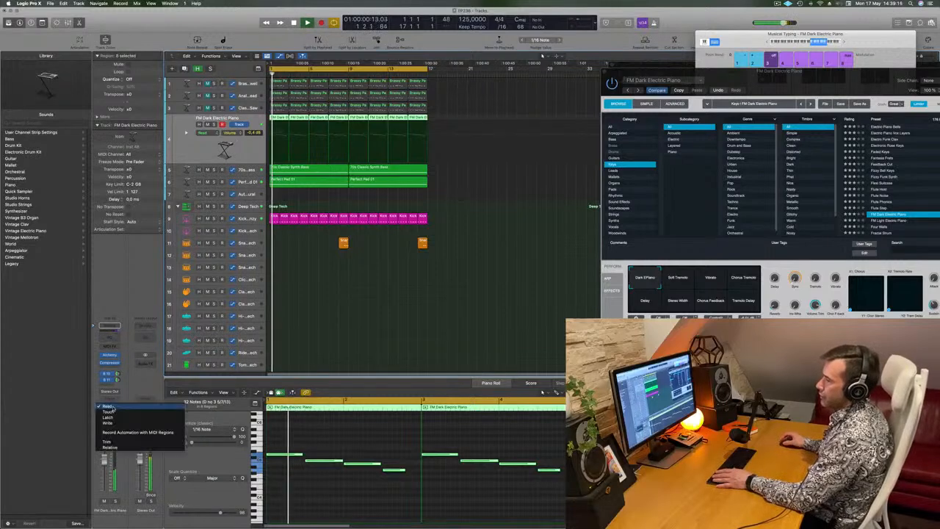
{"action": "left_click", "coordinate": [116, 367]}
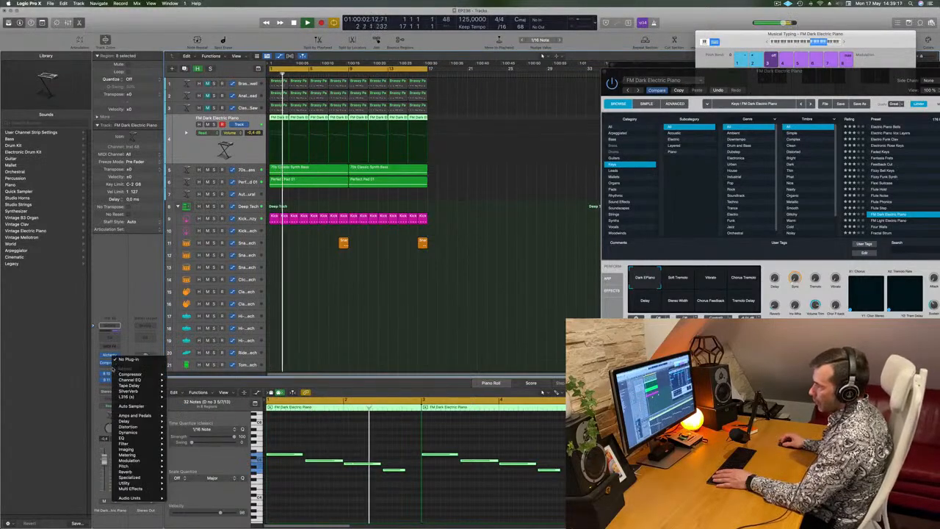
{"action": "mouse_move", "coordinate": [152, 489]}
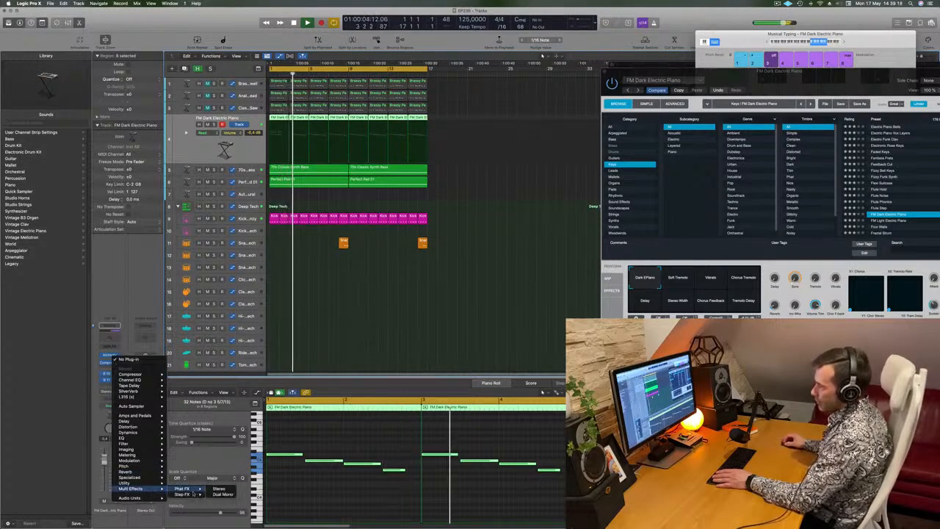
{"action": "mouse_move", "coordinate": [188, 495]}
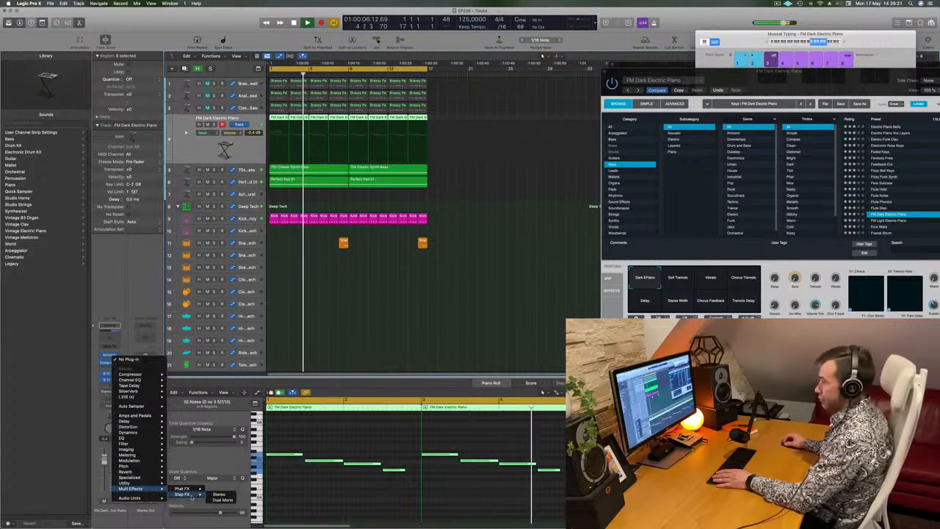
{"action": "left_click", "coordinate": [220, 495]}
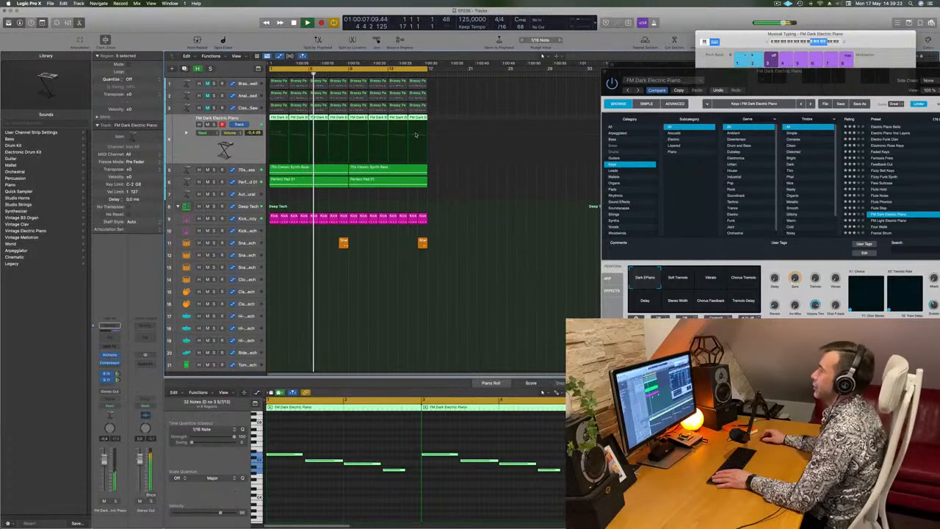
{"action": "left_click_drag", "start_coordinate": [467, 97], "coordinate": [653, 108]}
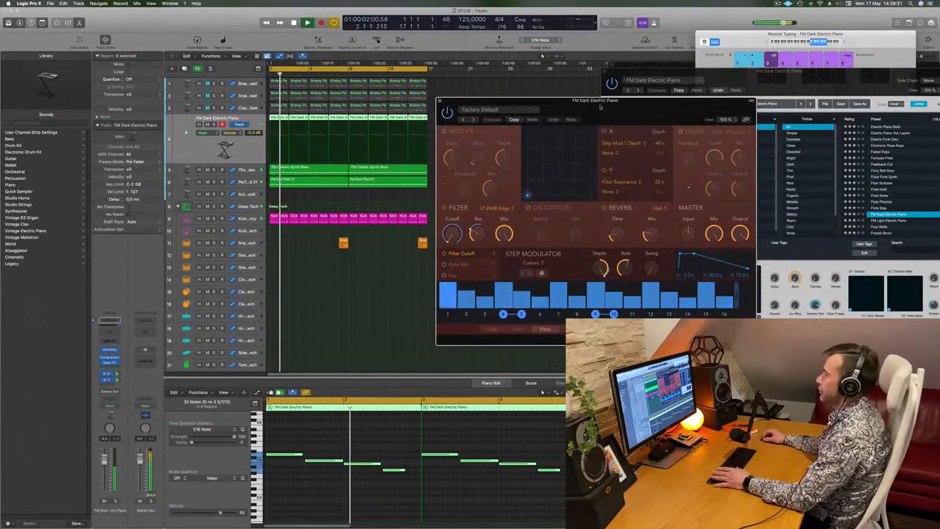
{"action": "left_click_drag", "start_coordinate": [596, 104], "coordinate": [588, 107]}
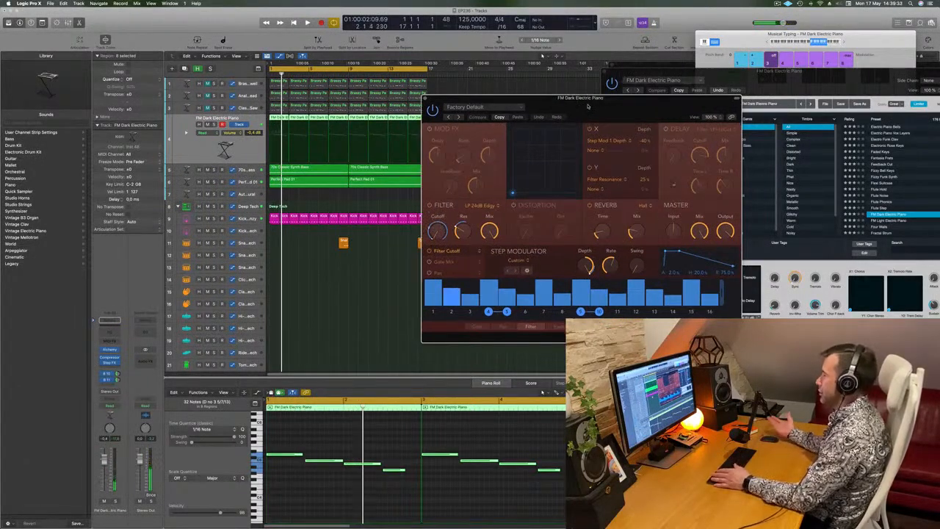
- Audition Step FX presets over the playing loop and load Broken Echoes
{"action": "key", "text": "space"}
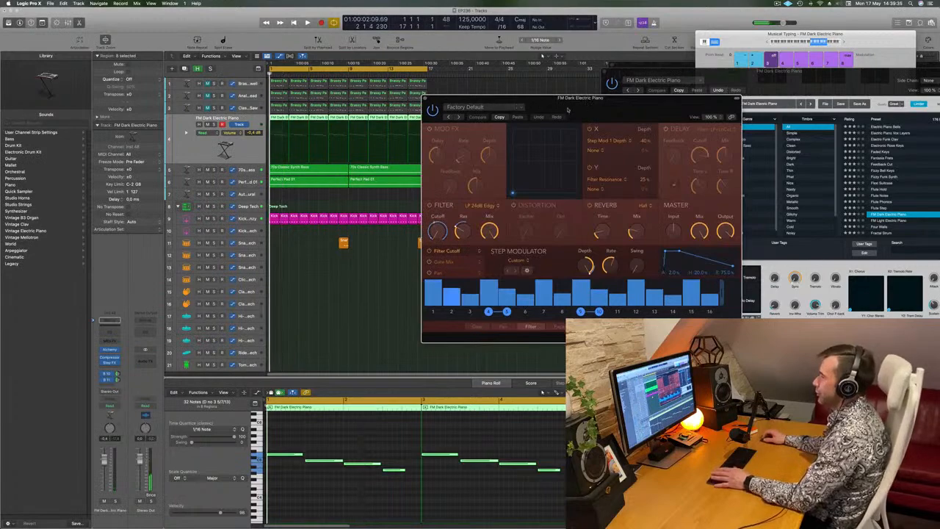
{"action": "left_click", "coordinate": [459, 116]}
{"action": "left_click_drag", "start_coordinate": [596, 101], "coordinate": [637, 96]}
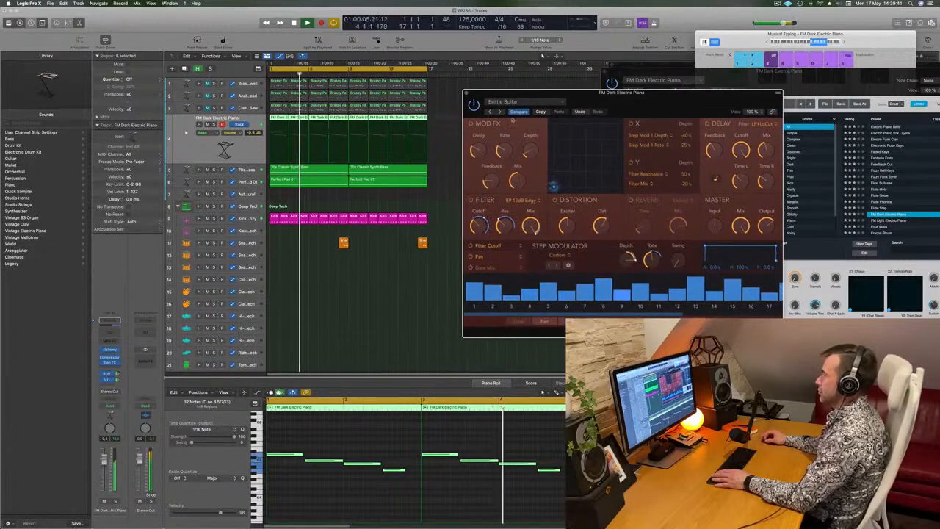
{"action": "left_click", "coordinate": [499, 112]}
{"action": "key", "text": "space"}
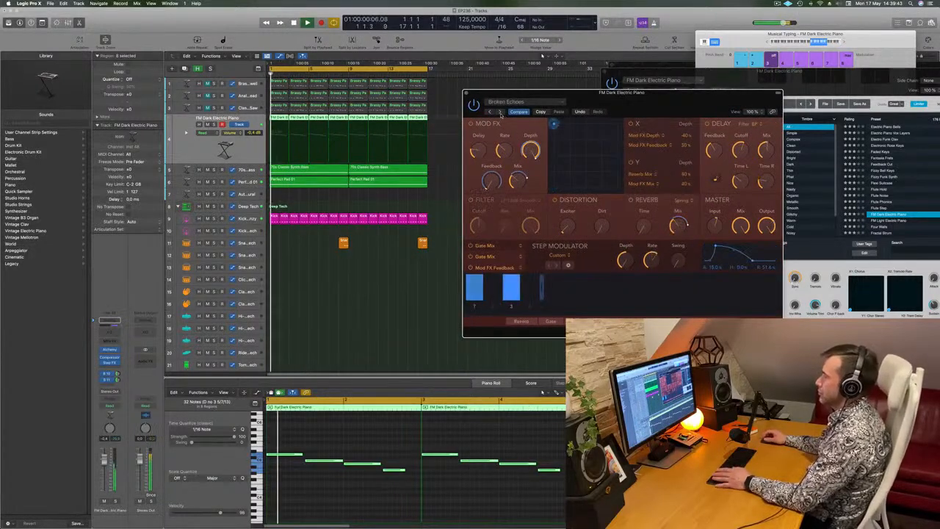
{"action": "left_click_drag", "start_coordinate": [646, 102], "coordinate": [611, 113]}
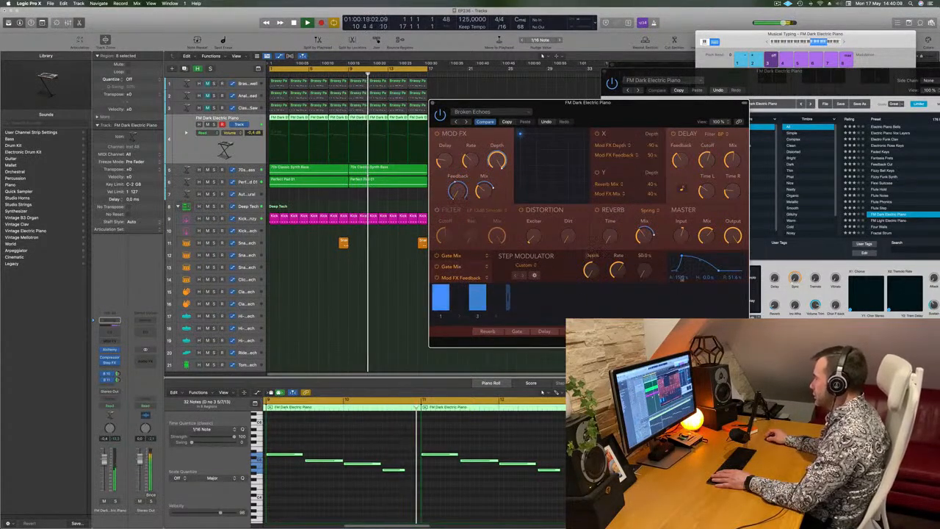
- Reshape the Step Modulator envelope and adjust the step rate, trying 1/16 and 1/32d over the playing loop
{"action": "mouse_move", "coordinate": [680, 258]}
{"action": "left_mouse_down"}
{"action": "mouse_move", "coordinate": [695, 258]}
{"action": "mouse_move", "coordinate": [677, 259]}
{"action": "left_mouse_up"}
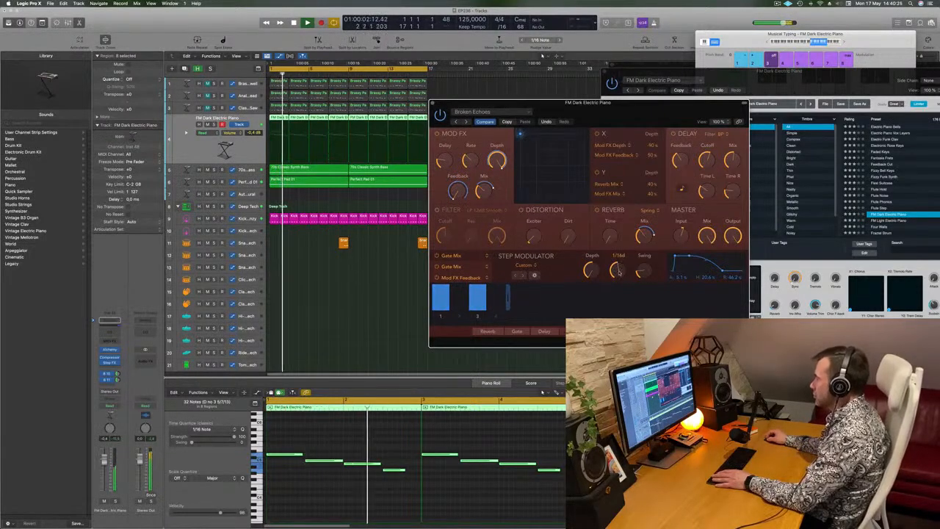
{"action": "left_click_drag", "start_coordinate": [620, 279], "coordinate": [621, 269]}
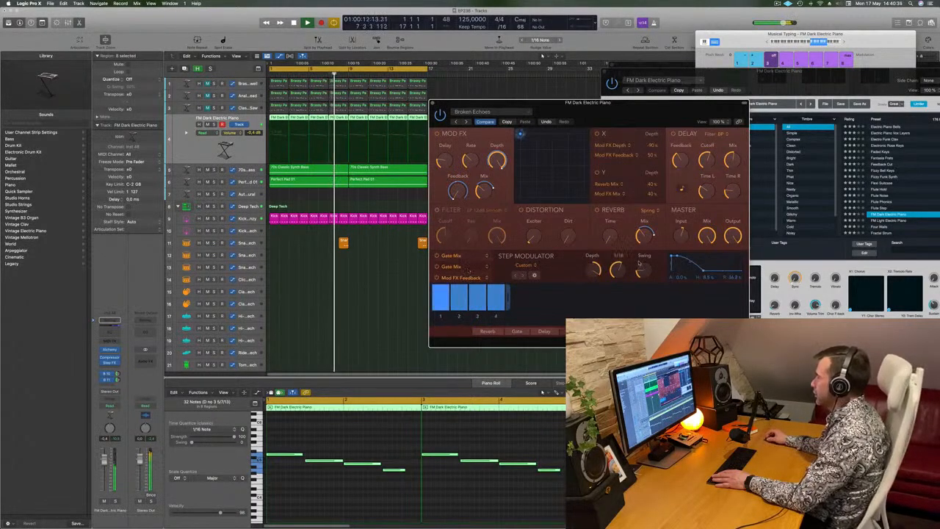
{"action": "scroll", "coordinate": [619, 280], "scroll_direction": "up", "scroll_amount": 3}
{"action": "left_click_drag", "start_coordinate": [619, 280], "coordinate": [625, 260]}
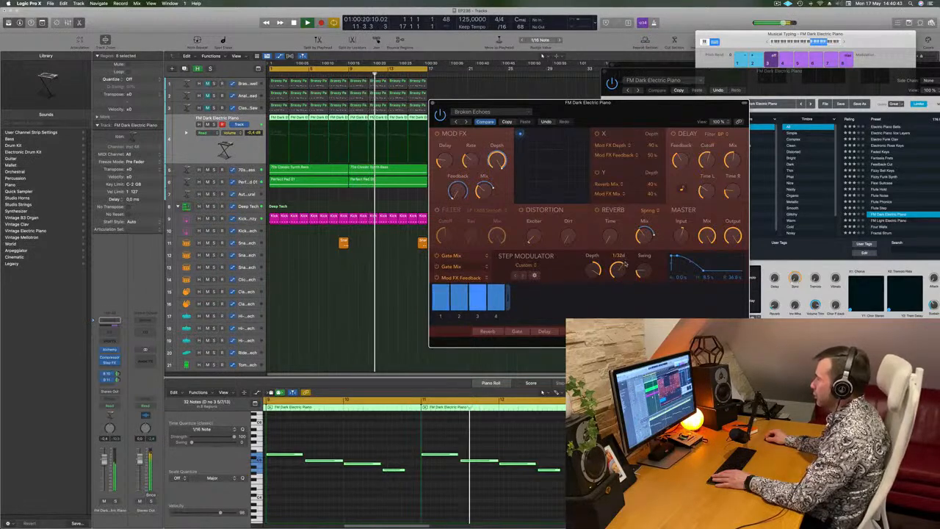
- Set the four-step modulator's depth to 92.4%, switch to the other Gate Mix modulator and adjust its depth
{"action": "key", "text": "space"}
{"action": "key", "text": "space"}
{"action": "left_click_drag", "start_coordinate": [591, 269], "coordinate": [595, 274]}
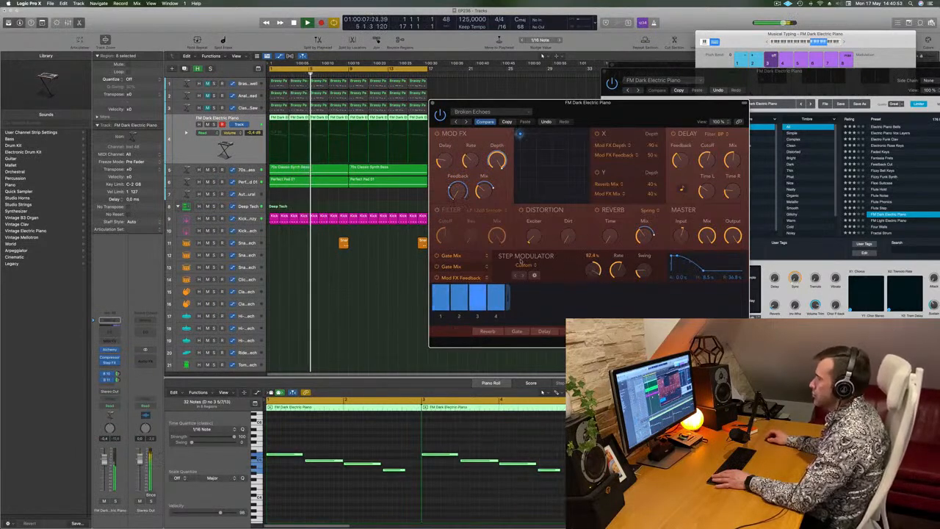
{"action": "left_click", "coordinate": [467, 266]}
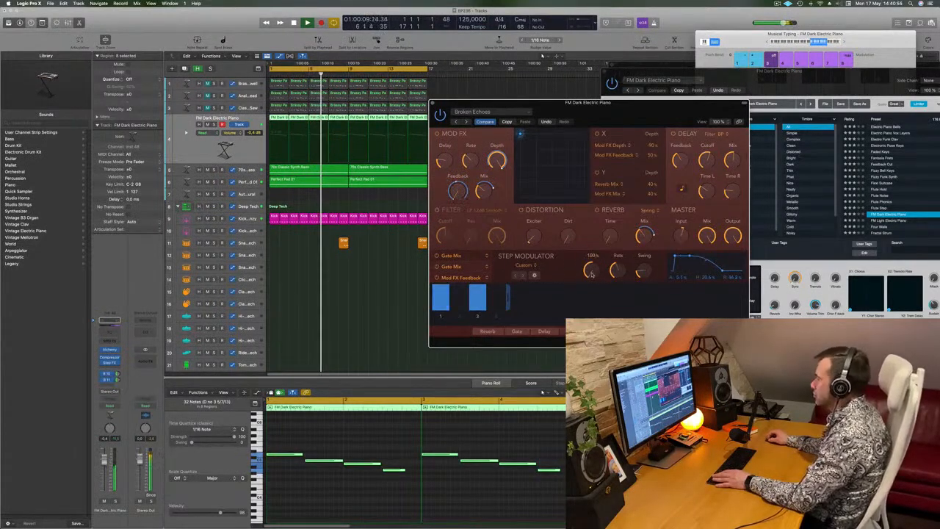
{"action": "mouse_move", "coordinate": [591, 269]}
{"action": "left_mouse_down"}
{"action": "mouse_move", "coordinate": [596, 216]}
{"action": "mouse_move", "coordinate": [602, 282]}
{"action": "left_mouse_up"}
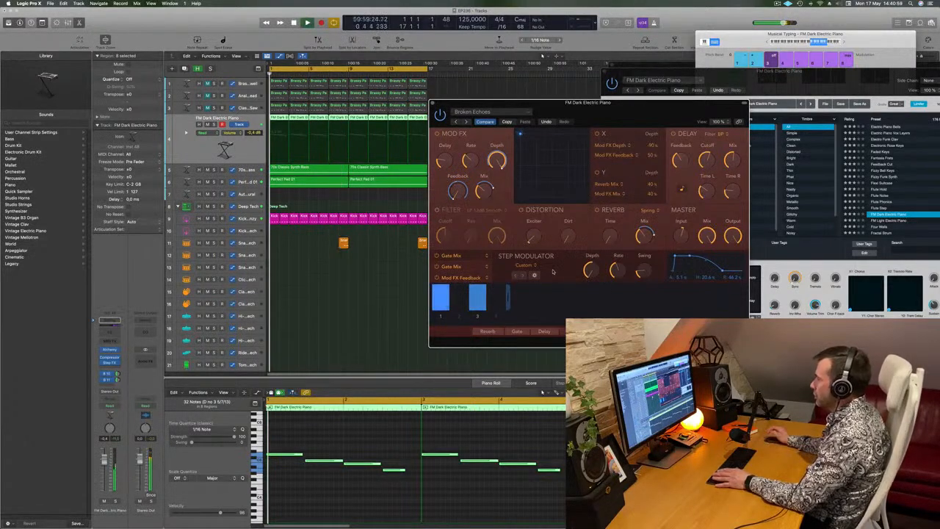
- Fine-tune the Step Modulator's rate and swing and lower the master Mix in Step FX
{"action": "mouse_move", "coordinate": [617, 271]}
{"action": "left_click_drag", "start_coordinate": [617, 271], "coordinate": [619, 266]}
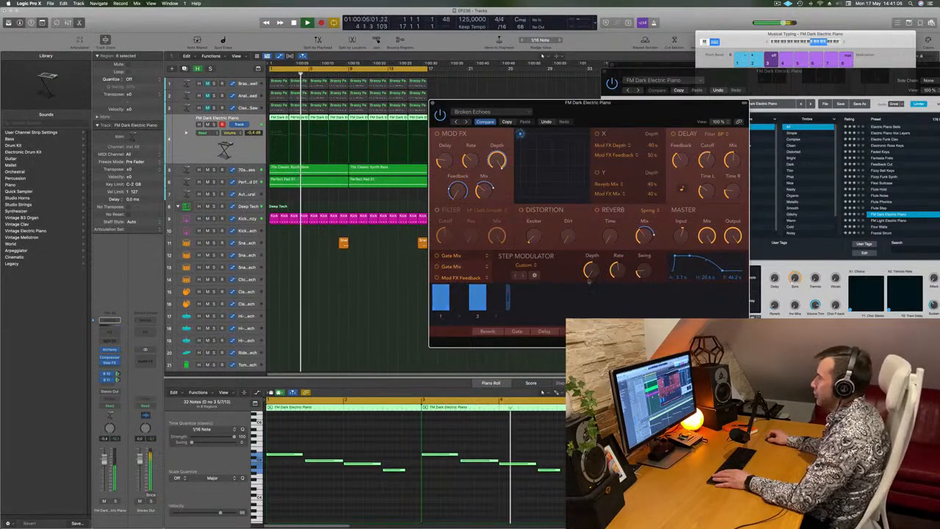
{"action": "left_click_drag", "start_coordinate": [644, 272], "coordinate": [645, 292]}
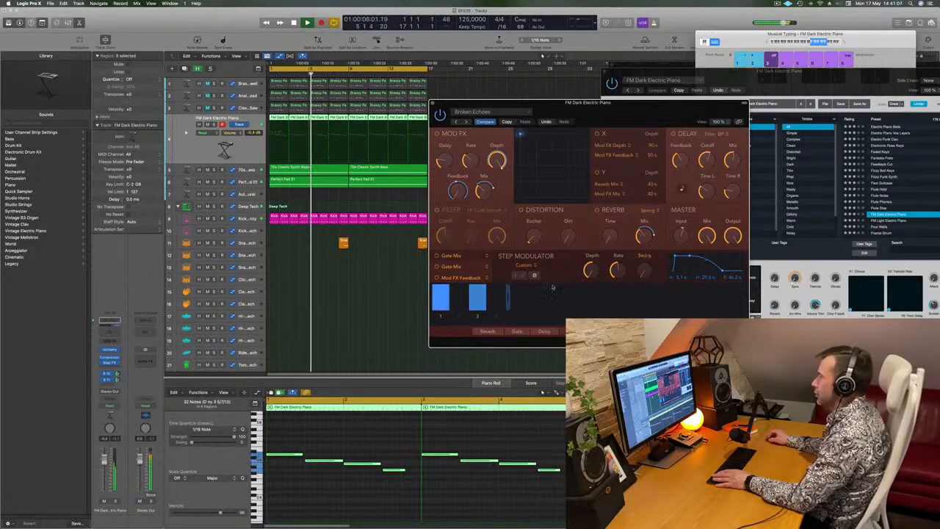
{"action": "key", "text": "Return"}
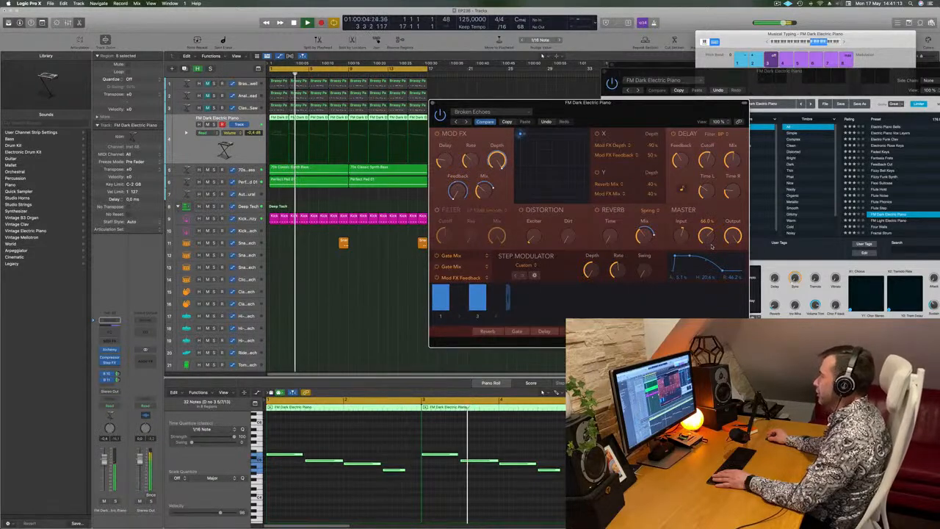
{"action": "left_click_drag", "start_coordinate": [626, 117], "coordinate": [631, 118]}
- Lower the FM Dark Electric Piano track's volume to -4.1 dB and close the Step FX window
{"action": "left_click_drag", "start_coordinate": [104, 459], "coordinate": [104, 468]}
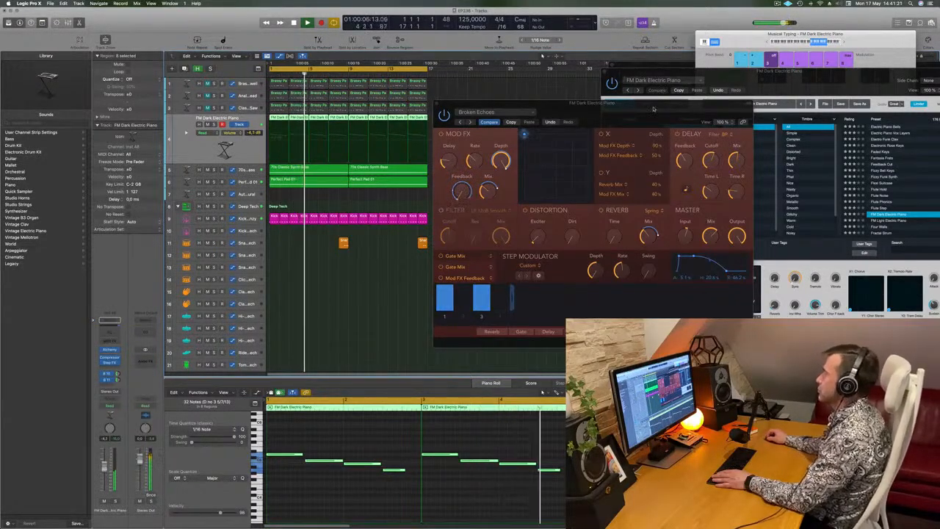
{"action": "left_click_drag", "start_coordinate": [655, 104], "coordinate": [572, 113]}
{"action": "left_click", "coordinate": [352, 113]}
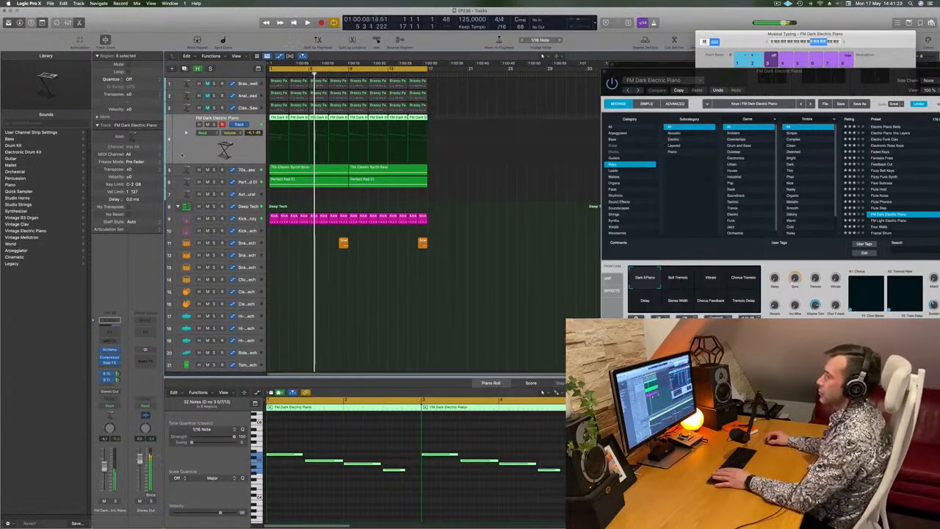
- Duplicate the FM Dark Electric Piano track with its settings and mute the original track
{"action": "key", "text": "Return"}
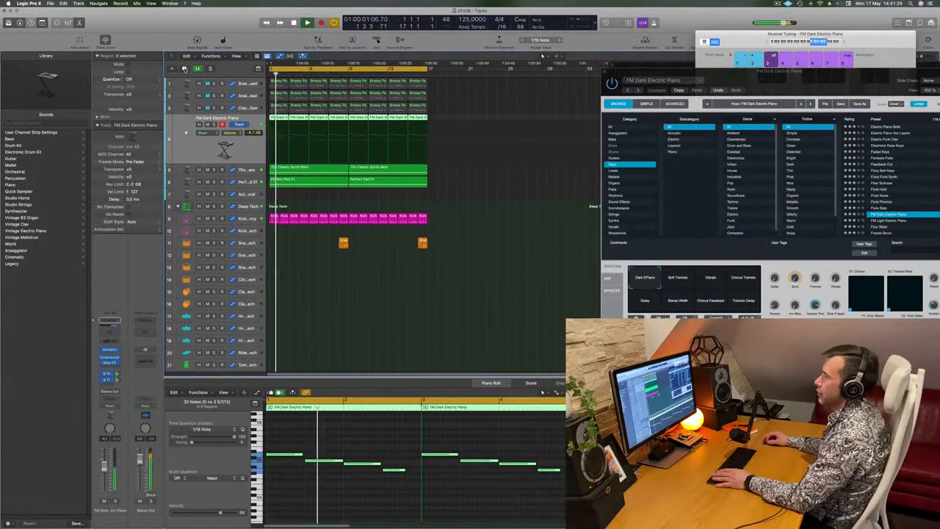
{"action": "key", "text": "super+d"}
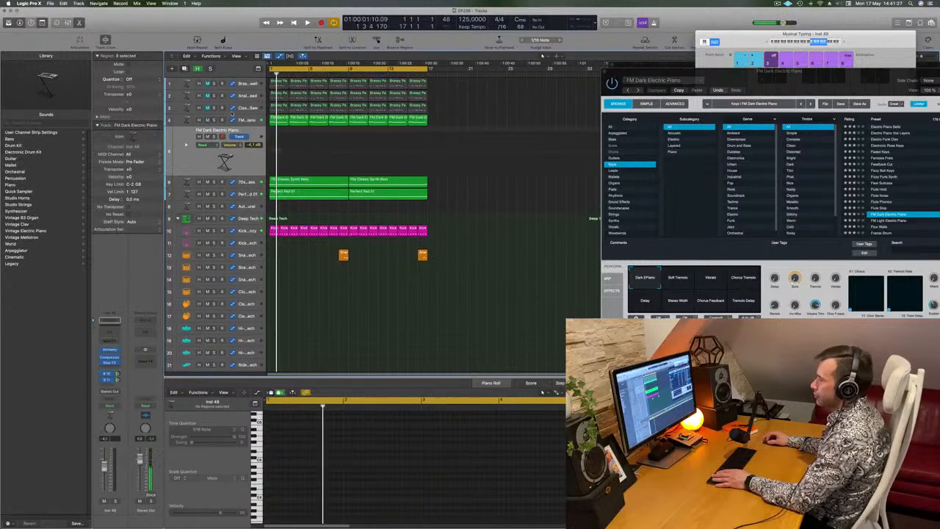
{"action": "left_click", "coordinate": [206, 119]}
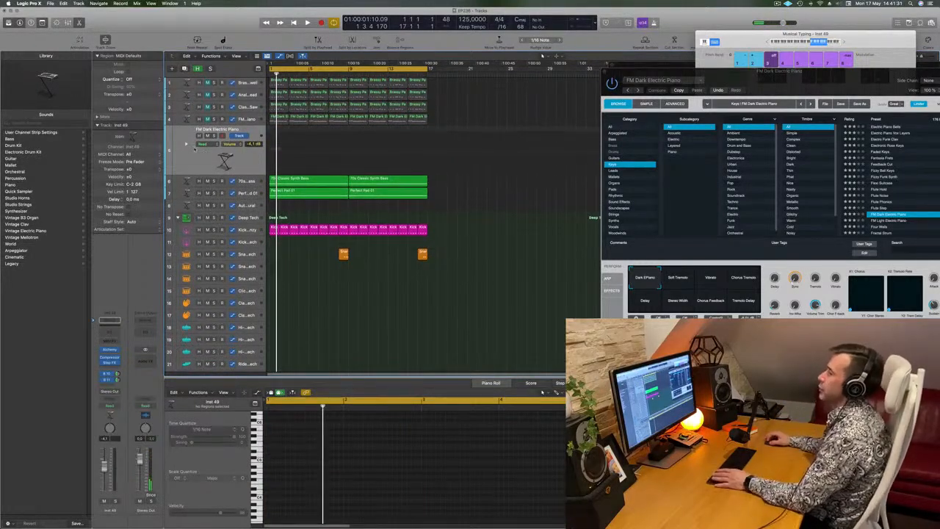
- Copy the first two-bar region from the muted track to bar 1 of the duplicated track and play it
{"action": "key", "text": "space"}
{"action": "left_click_drag", "start_coordinate": [280, 119], "coordinate": [280, 137]}
{"action": "key", "text": "space"}
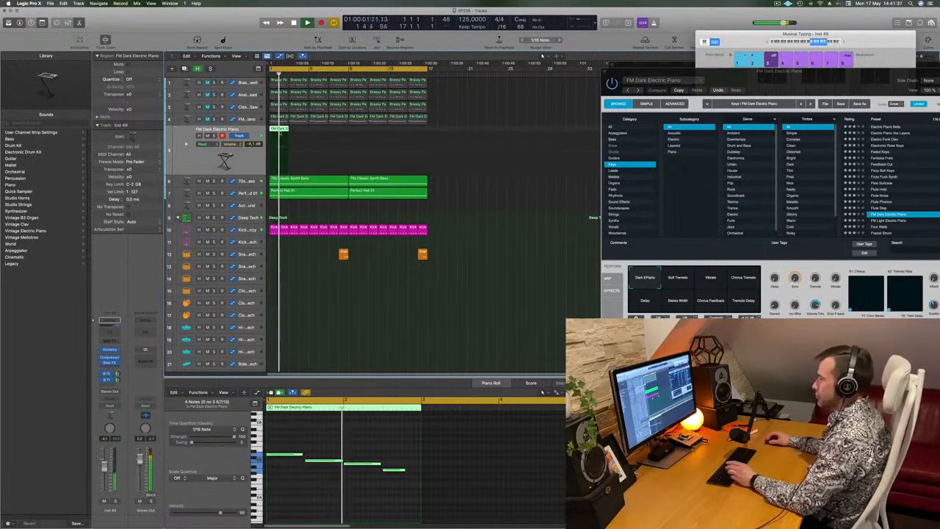
- Shorten the four notes of the copied region in the Piano Roll and duplicate them three sixteenths later
{"action": "mouse_move", "coordinate": [287, 439]}
{"action": "left_mouse_down"}
{"action": "mouse_move", "coordinate": [384, 480]}
{"action": "mouse_move", "coordinate": [283, 446]}
{"action": "left_mouse_up"}
{"action": "left_click", "coordinate": [309, 457]}
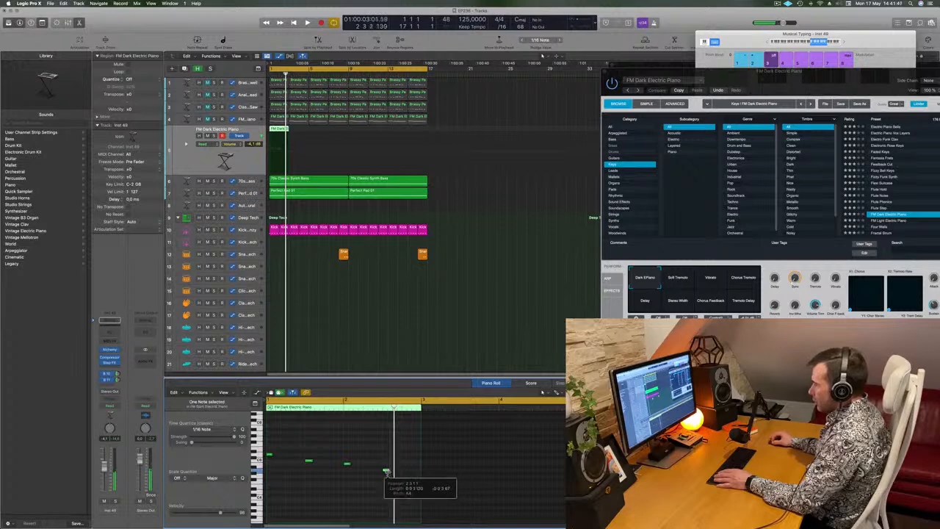
{"action": "left_click_drag", "start_coordinate": [409, 493], "coordinate": [289, 460]}
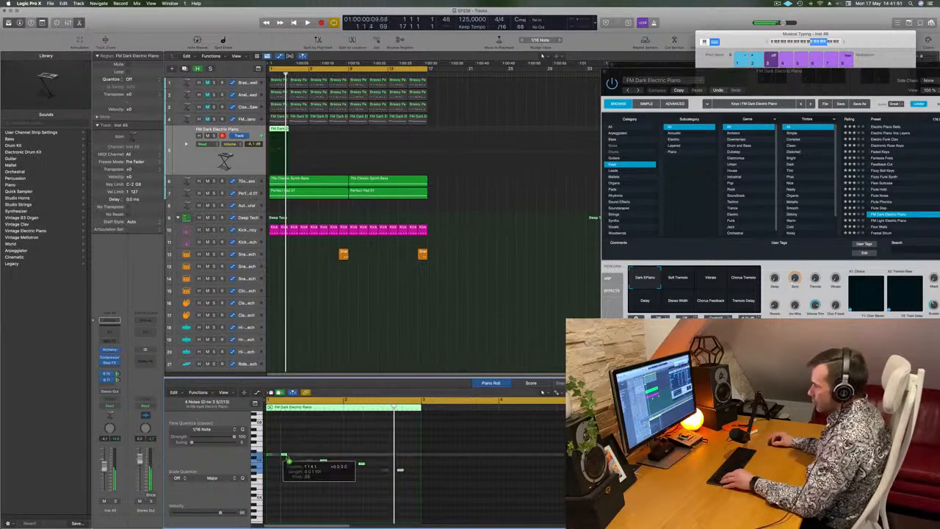
{"action": "scroll", "coordinate": [314, 446], "scroll_direction": "left", "scroll_amount": 1}
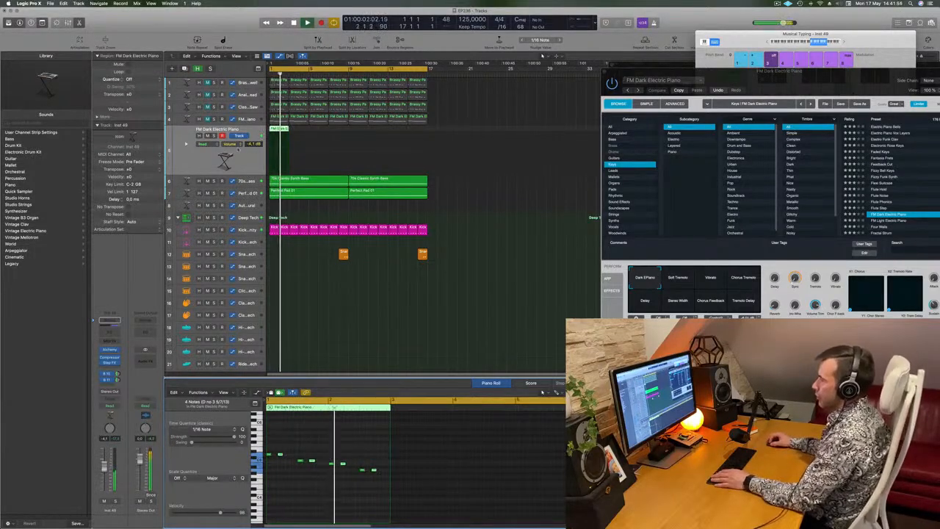
- Open the duplicated track's Alchemy instrument and audition the Haunting Piano preset from the Keys category
{"action": "left_click", "coordinate": [108, 355]}
{"action": "left_click_drag", "start_coordinate": [470, 95], "coordinate": [456, 105]}
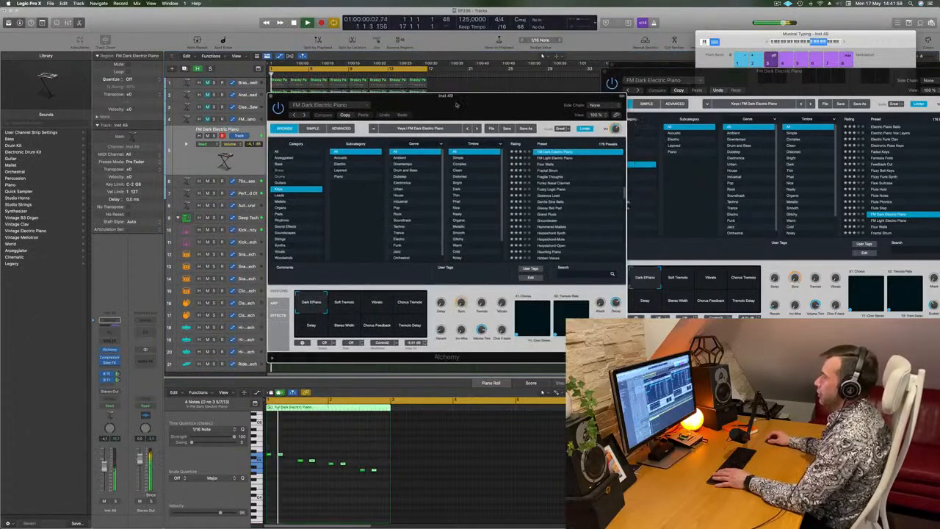
{"action": "scroll", "coordinate": [590, 190], "scroll_direction": "down", "scroll_amount": 2}
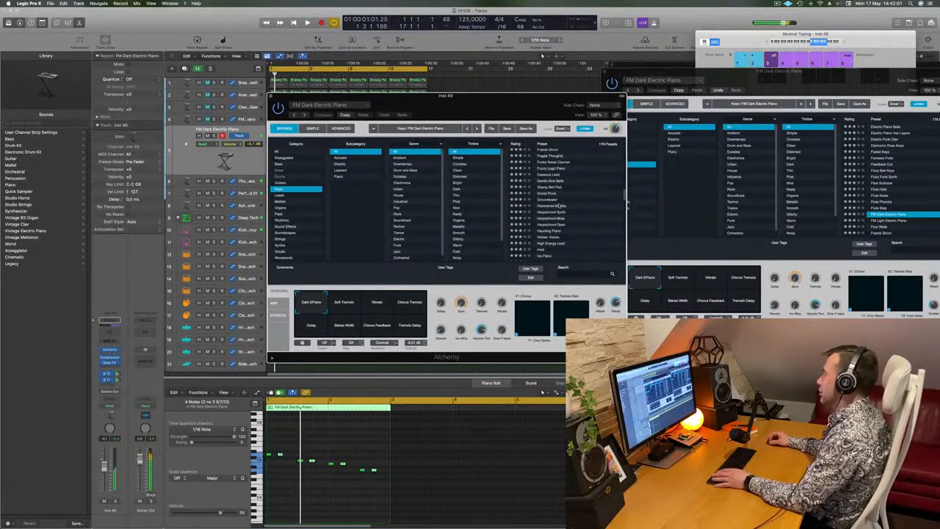
{"action": "left_click_drag", "start_coordinate": [539, 101], "coordinate": [625, 85]}
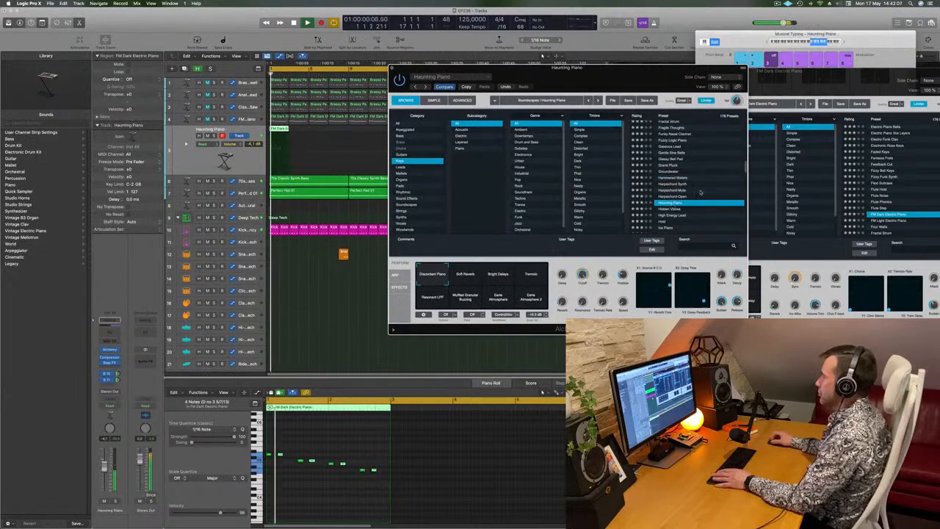
- Audition the High Energy Lead, Ice Piano and Jug Kalimba presets and set the track's volume to -7.8 dB
{"action": "scroll", "coordinate": [700, 193], "scroll_direction": "down", "scroll_amount": 2}
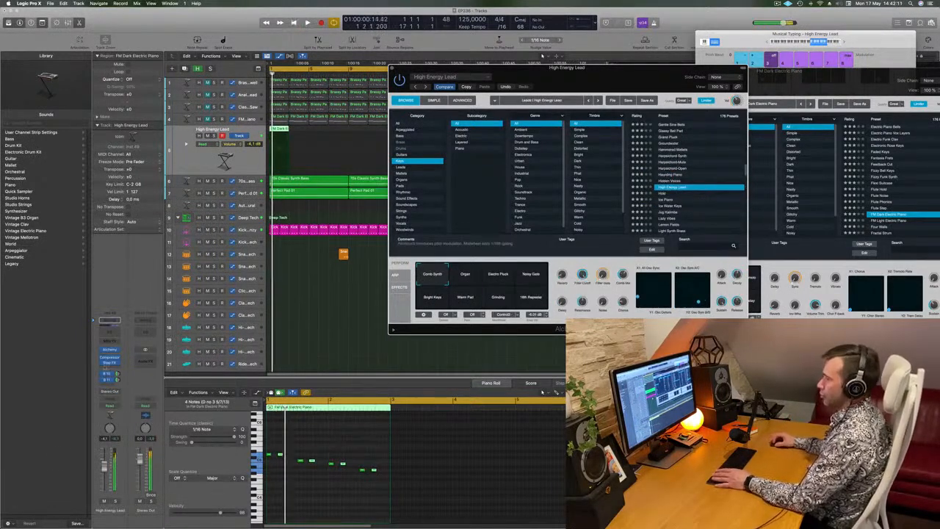
{"action": "left_click", "coordinate": [103, 468]}
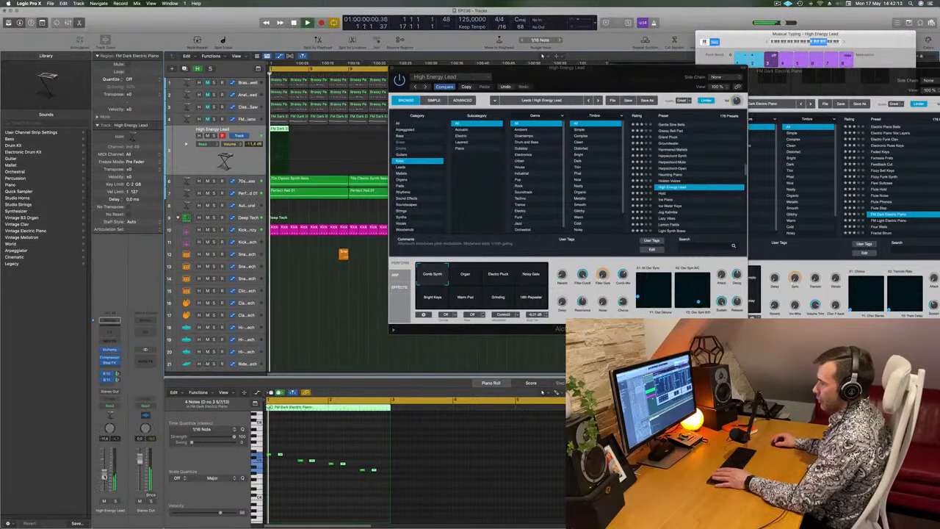
{"action": "left_click", "coordinate": [661, 199]}
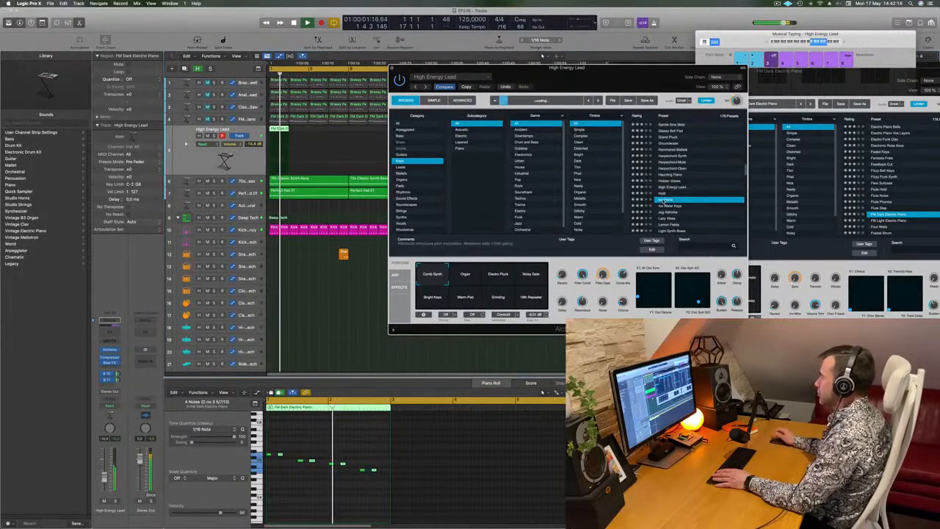
{"action": "left_click", "coordinate": [676, 186]}
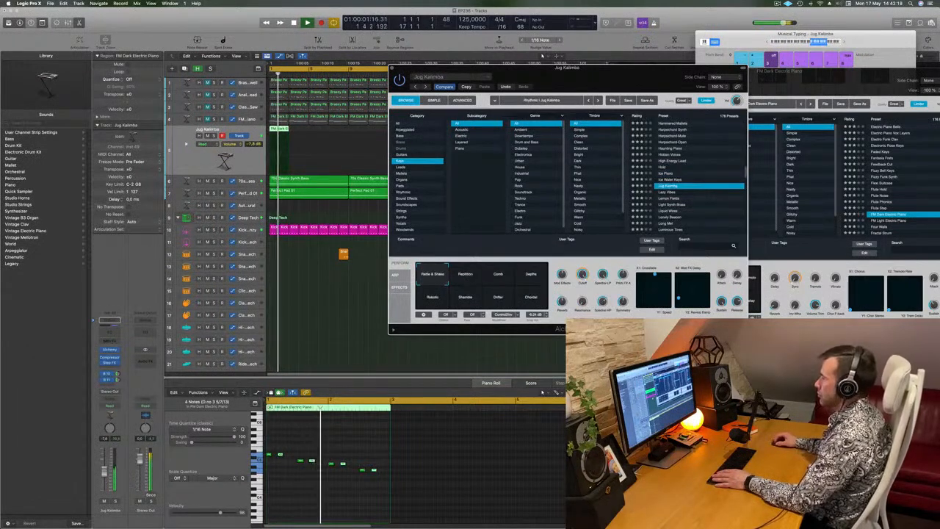
- Audition the Lemon Fields and Lonely Beacon presets in Alchemy against the playing arrangement
{"action": "scroll", "coordinate": [699, 210], "scroll_direction": "down", "scroll_amount": 1}
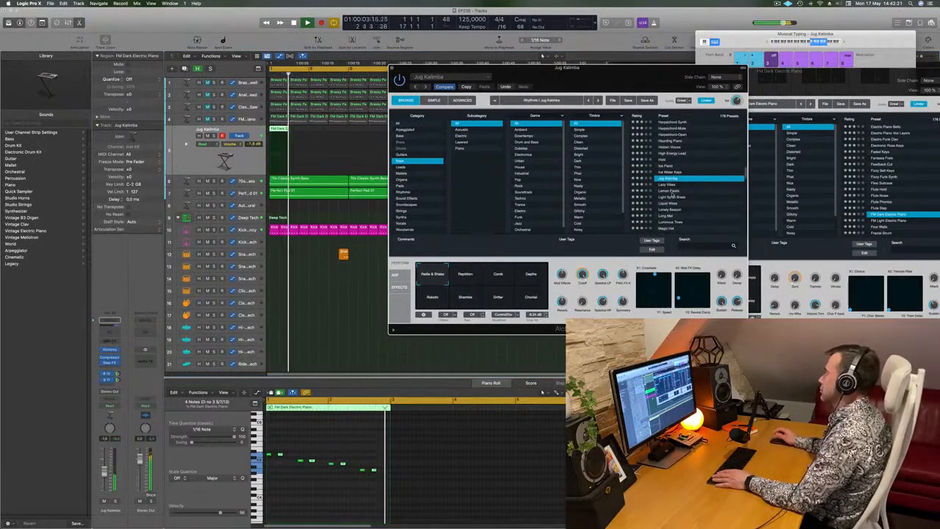
{"action": "left_click", "coordinate": [672, 191]}
{"action": "key", "text": "space"}
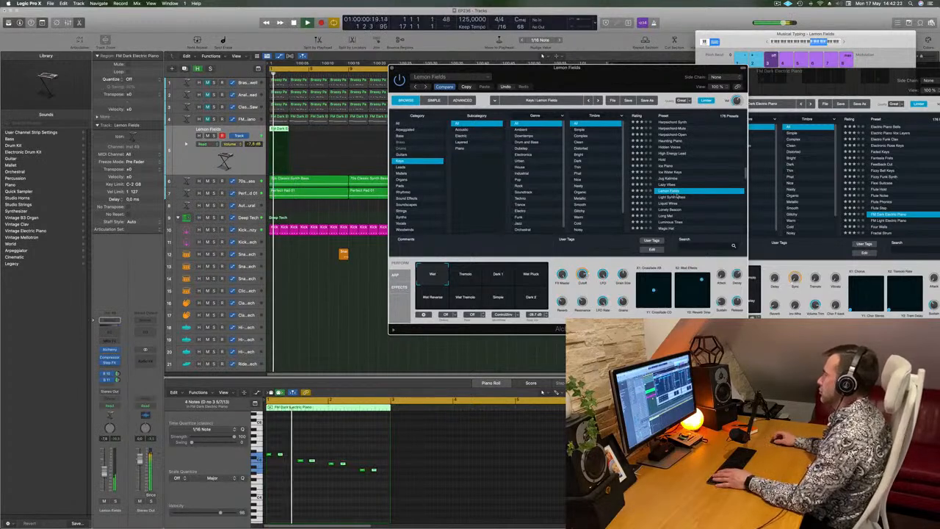
{"action": "scroll", "coordinate": [681, 197], "scroll_direction": "down", "scroll_amount": 3}
{"action": "left_click", "coordinate": [684, 196]}
{"action": "scroll", "coordinate": [690, 195], "scroll_direction": "down", "scroll_amount": 2}
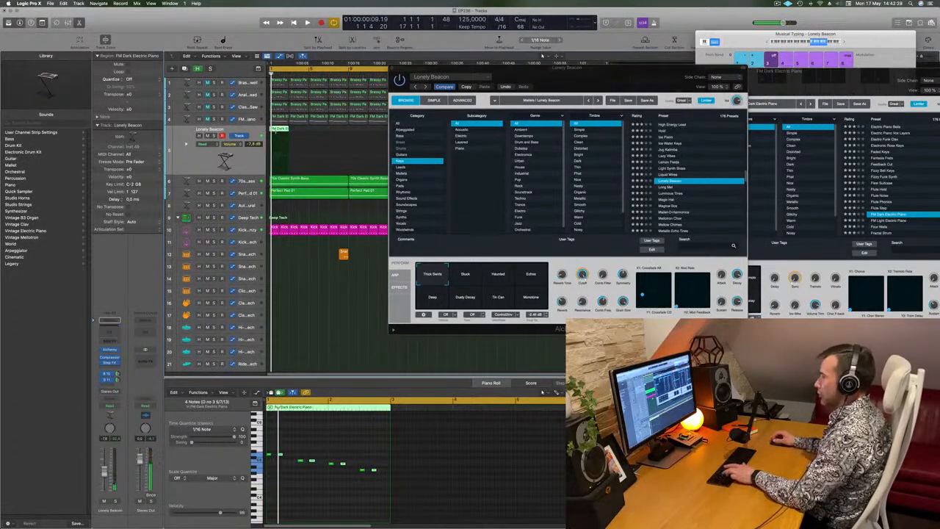
- Repeat the two-bar region on the duplicated track until it fills the loop up to bar 17 and play it
{"action": "left_click_drag", "start_coordinate": [525, 77], "coordinate": [505, 108]}
{"action": "key", "text": "super+r"}
{"action": "key", "text": "super+r"}
{"action": "key", "text": "space"}
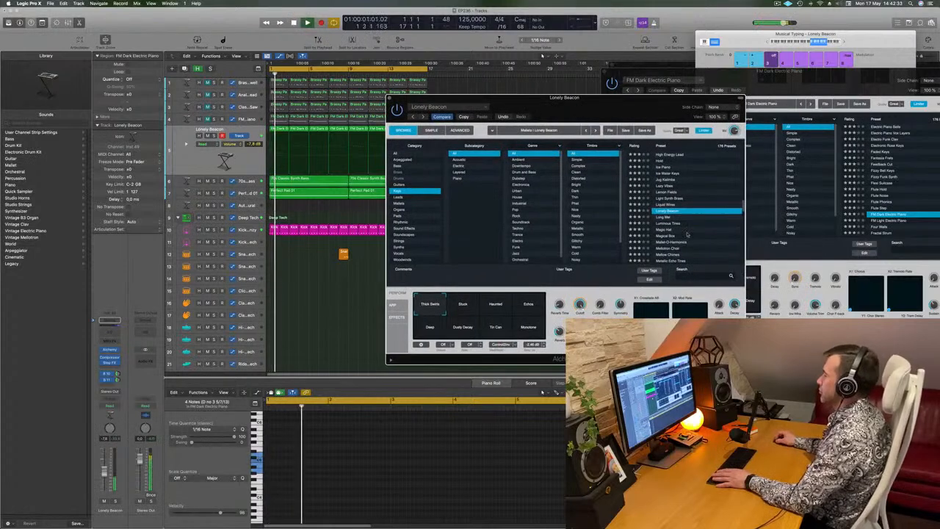
- Load the Magic Hat preset and audition its Bright, Dark, Bright Room, Nylon 3 and Bright Delay variations
{"action": "scroll", "coordinate": [686, 235], "scroll_direction": "down", "scroll_amount": 2}
{"action": "left_click", "coordinate": [664, 212]}
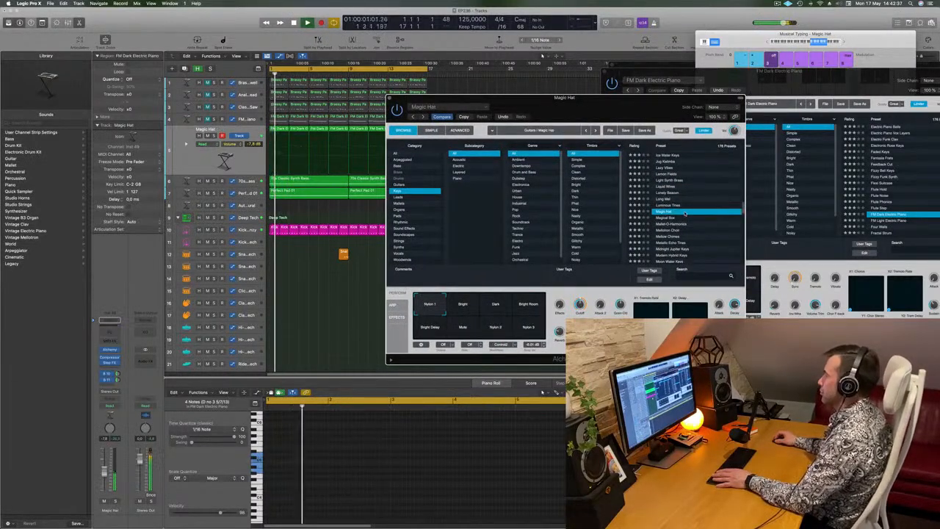
{"action": "scroll", "coordinate": [701, 212], "scroll_direction": "down", "scroll_amount": 2}
{"action": "left_click", "coordinate": [464, 307]}
{"action": "left_click", "coordinate": [495, 309]}
{"action": "left_click", "coordinate": [528, 307]}
{"action": "left_click", "coordinate": [528, 327]}
{"action": "left_click", "coordinate": [431, 329]}
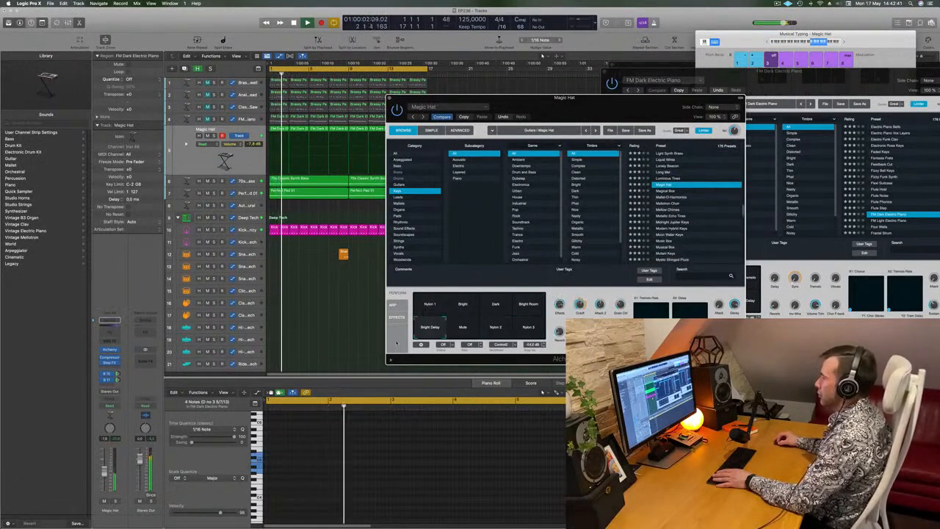
- Audition the Magical Box preset, load Mallet-O-Harmonics instead and move the Alchemy window off the arrangement
{"action": "left_click", "coordinate": [664, 192]}
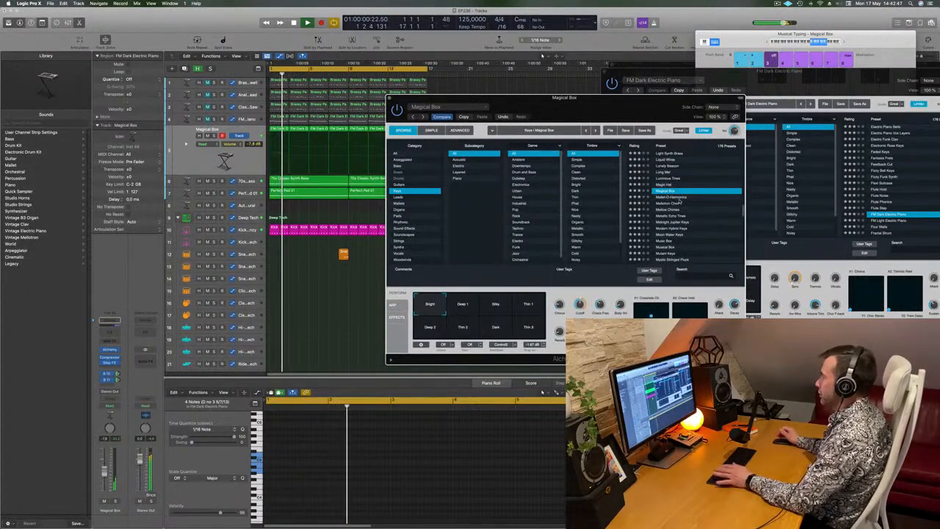
{"action": "left_click", "coordinate": [679, 197]}
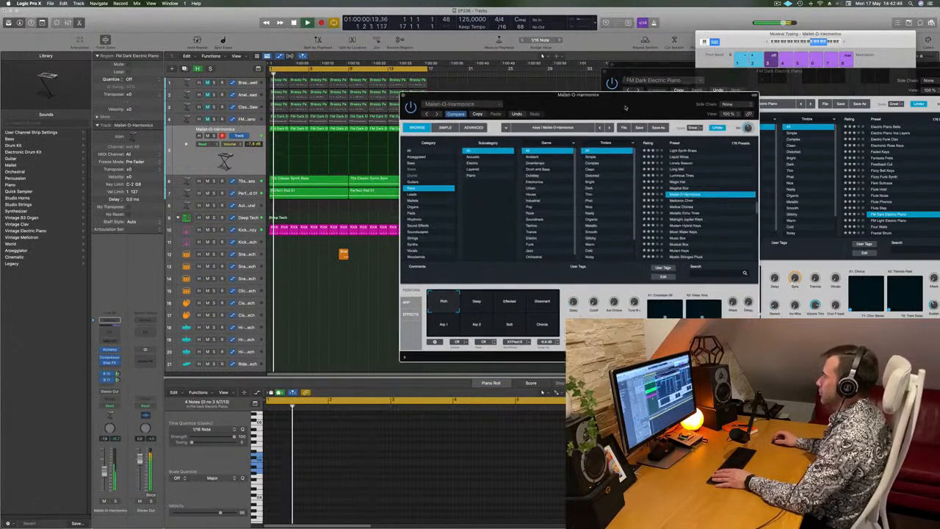
{"action": "left_click_drag", "start_coordinate": [559, 111], "coordinate": [701, 71]}
{"action": "key", "text": "space"}
- Select all eight regions on the Mallet-O-Harmonics track, transpose their notes down one octave and play them
{"action": "left_click_drag", "start_coordinate": [434, 131], "coordinate": [279, 134]}
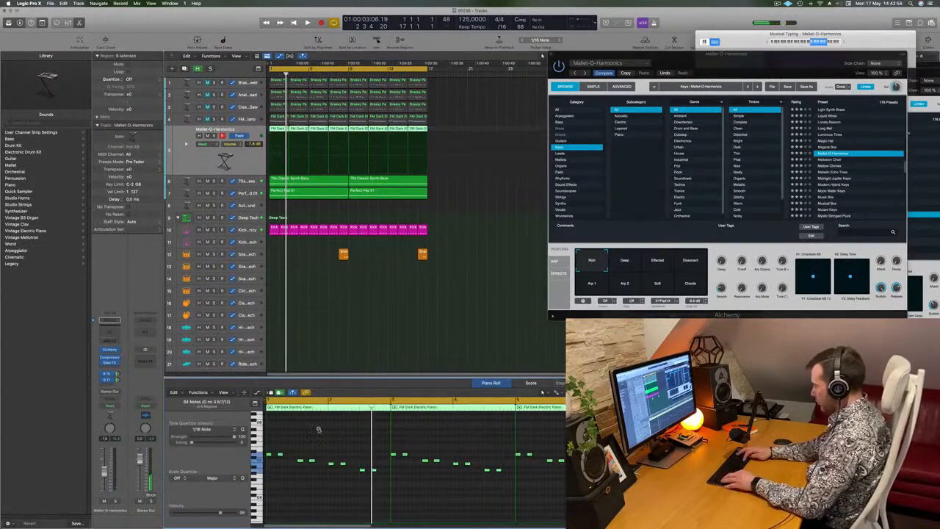
{"action": "scroll", "coordinate": [318, 430], "scroll_direction": "up", "scroll_amount": 3}
{"action": "left_click_drag", "start_coordinate": [766, 66], "coordinate": [603, 113]}
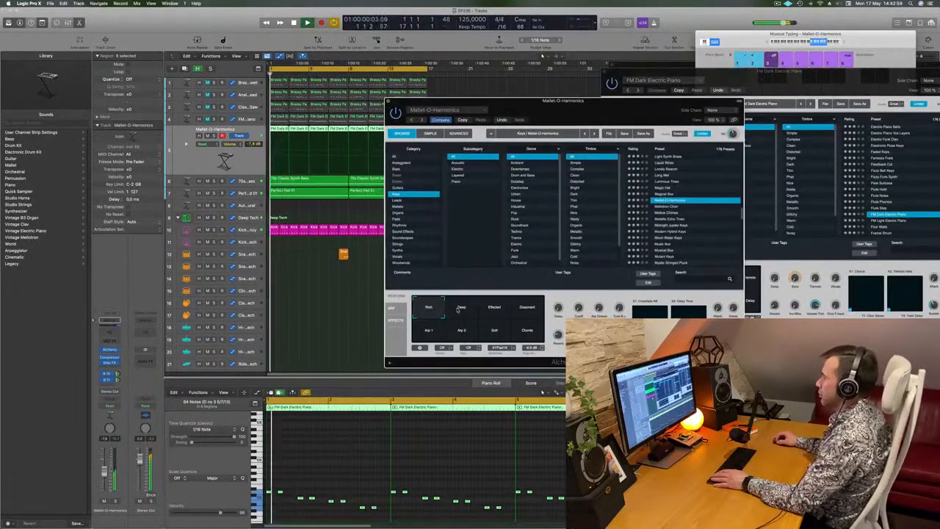
- Compare the Mallet-O-Harmonics variations Effected, Dissonant and Arp 2, and set a blend between Deep and Effected
{"action": "left_click", "coordinate": [494, 308]}
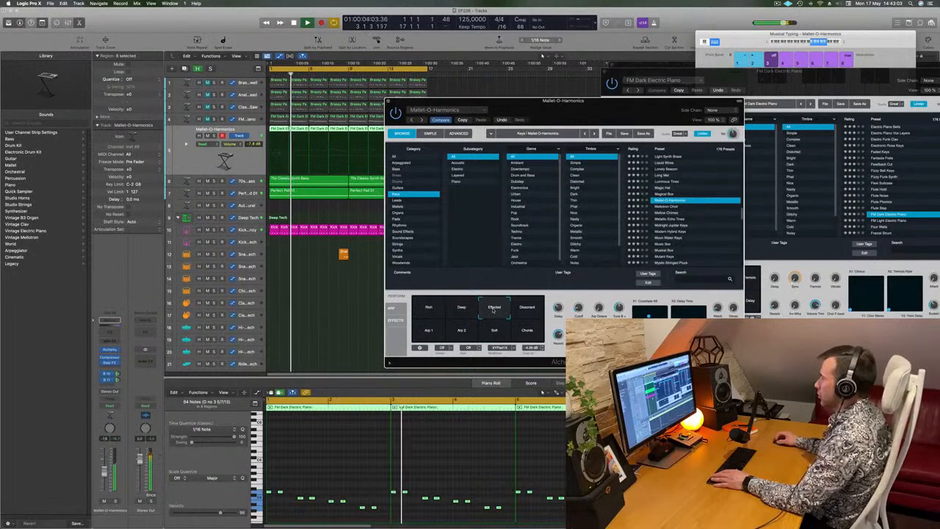
{"action": "left_click", "coordinate": [530, 310]}
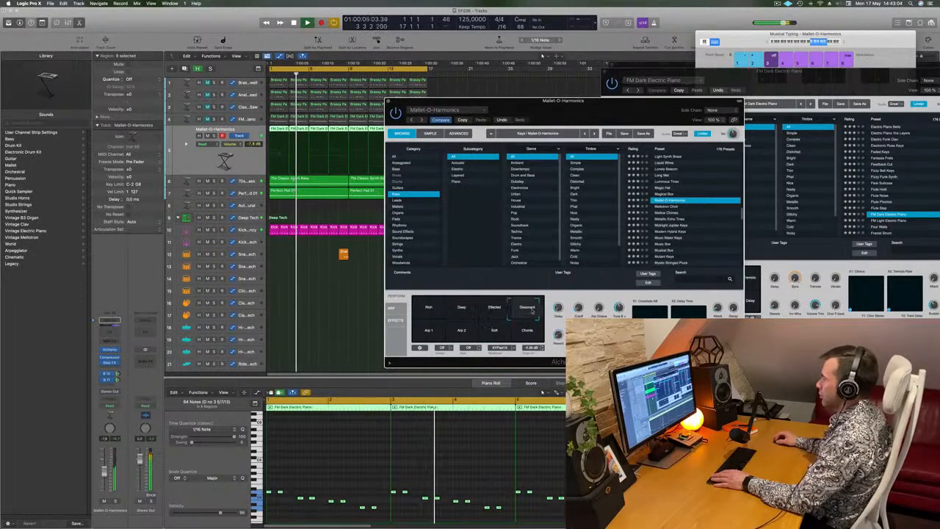
{"action": "left_click", "coordinate": [473, 330]}
{"action": "left_click", "coordinate": [481, 310]}
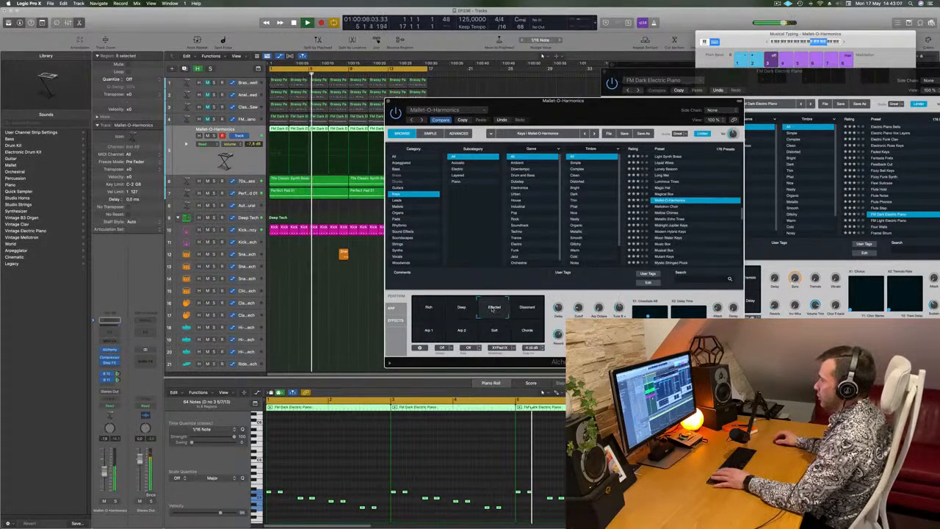
{"action": "mouse_move", "coordinate": [481, 309]}
{"action": "left_mouse_down"}
{"action": "mouse_move", "coordinate": [494, 309]}
{"action": "mouse_move", "coordinate": [438, 309]}
{"action": "mouse_move", "coordinate": [497, 309]}
{"action": "mouse_move", "coordinate": [474, 307]}
{"action": "left_mouse_up"}
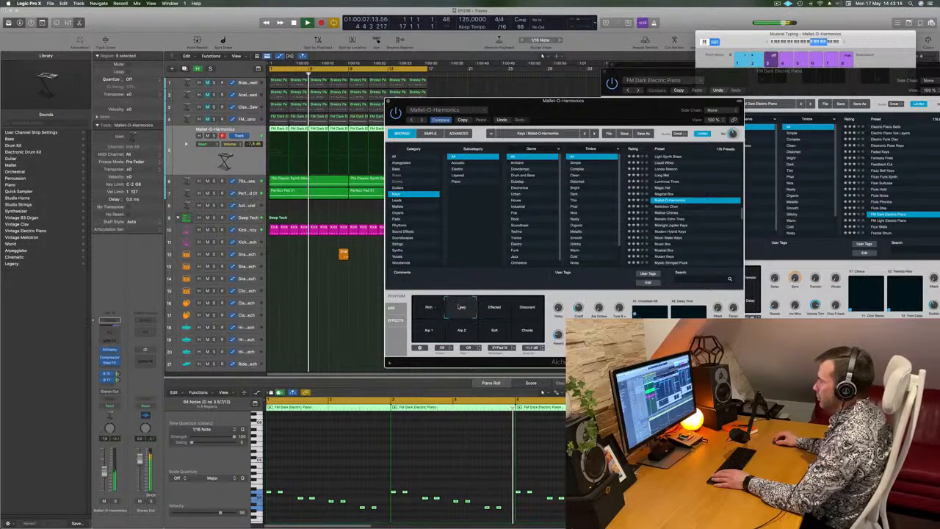
{"action": "left_click_drag", "start_coordinate": [461, 308], "coordinate": [477, 305]}
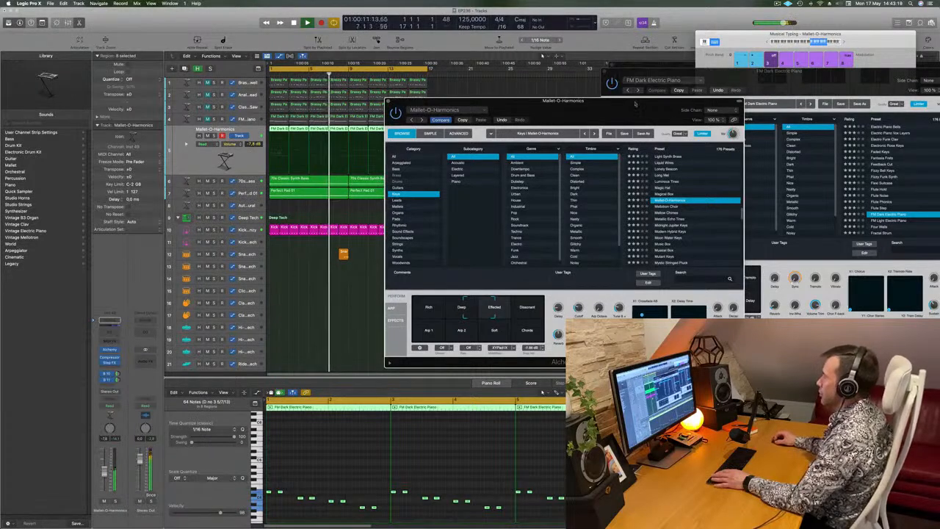
- Move the Alchemy window aside and raise the Mallet-O-Harmonics track's volume to -5.7 dB while playing from the start
{"action": "left_click_drag", "start_coordinate": [569, 100], "coordinate": [730, 53]}
{"action": "left_click_drag", "start_coordinate": [622, 86], "coordinate": [678, 44]}
{"action": "key", "text": "Return"}
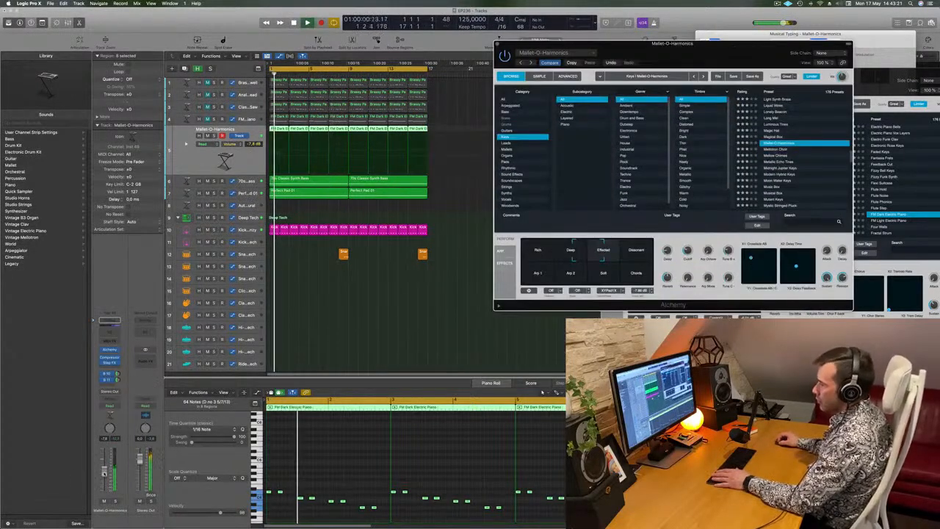
{"action": "left_click", "coordinate": [445, 340]}
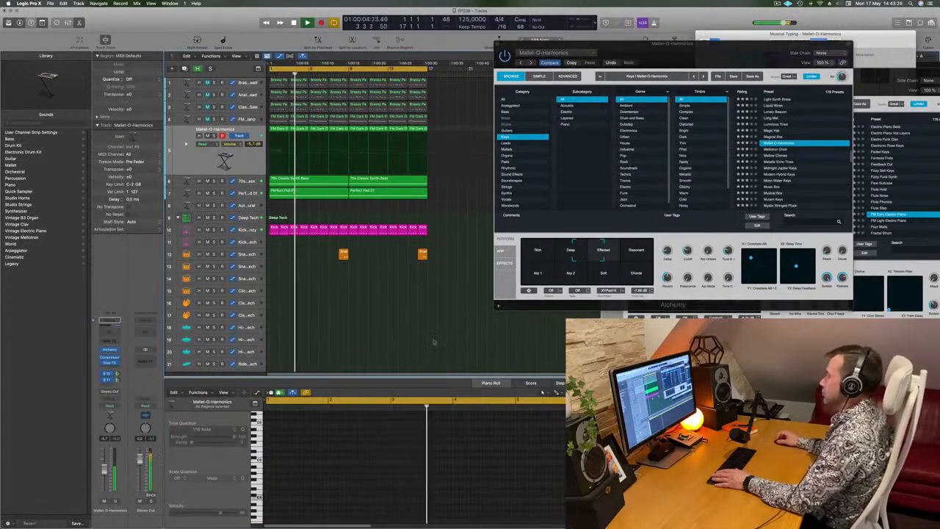
- Duplicate the Mallet-O-Harmonics track with its settings and copy the first FM Dark Electric Piano region to bar 1 of it
{"action": "left_click", "coordinate": [190, 162]}
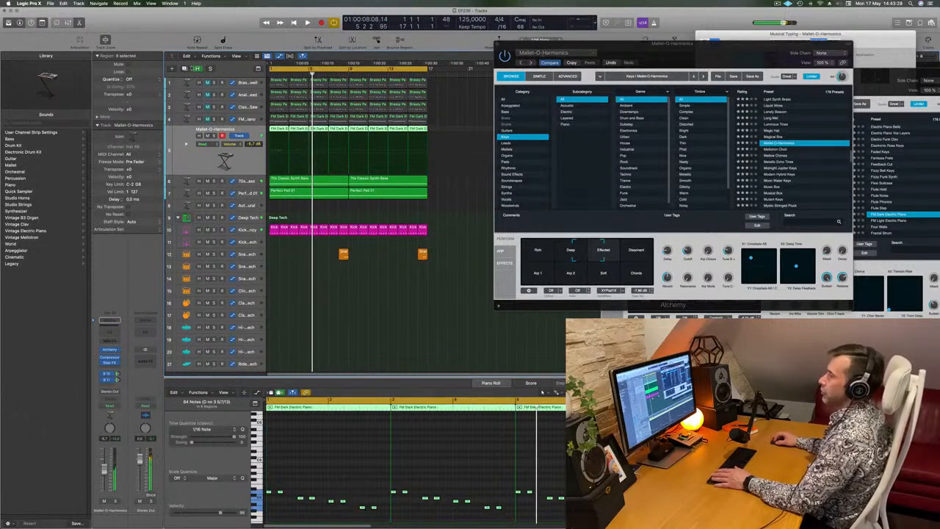
{"action": "left_click", "coordinate": [185, 69]}
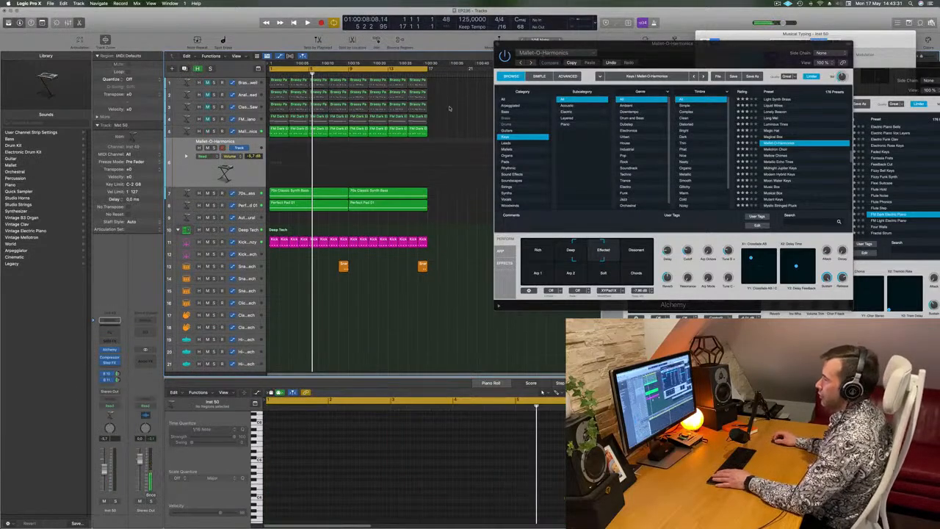
{"action": "left_click_drag", "start_coordinate": [280, 119], "coordinate": [276, 157]}
{"action": "scroll", "coordinate": [327, 509], "scroll_direction": "up", "scroll_amount": 3}
{"action": "left_click_drag", "start_coordinate": [453, 483], "coordinate": [353, 490]}
{"action": "left_click_drag", "start_coordinate": [419, 470], "coordinate": [410, 464]}
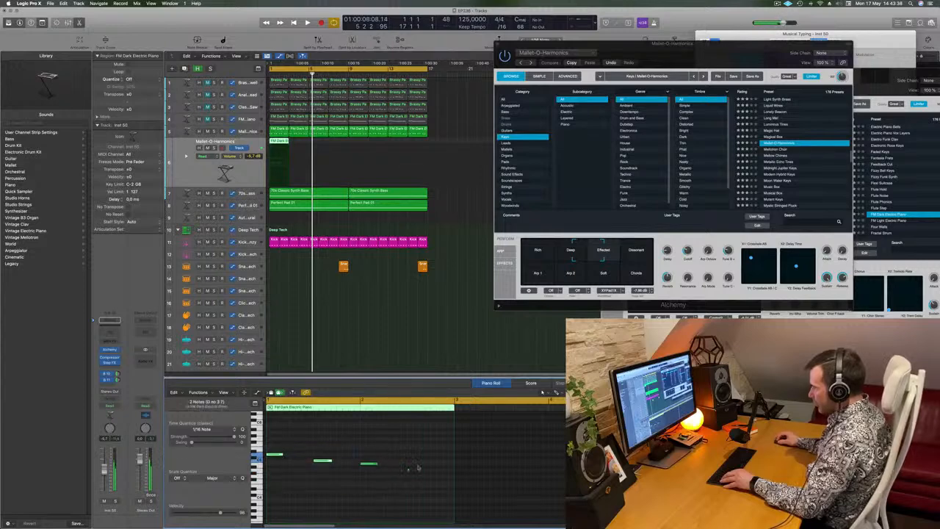
{"action": "key", "text": "super+z"}
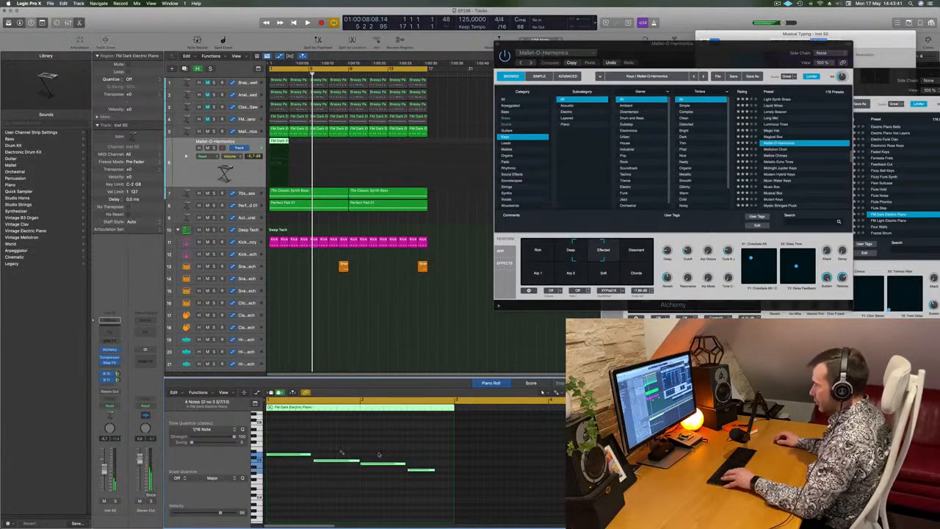
- Select the four long notes of the copied region in the Piano Roll and shorten them together
{"action": "left_click", "coordinate": [432, 471]}
{"action": "left_click_drag", "start_coordinate": [432, 471], "coordinate": [298, 445]}
{"action": "left_click_drag", "start_coordinate": [404, 464], "coordinate": [367, 468]}
- Move the last three notes earlier so all four play on consecutive sixteenths of bar 1's first beat
{"action": "left_click_drag", "start_coordinate": [307, 449], "coordinate": [488, 500]}
{"action": "scroll", "coordinate": [367, 478], "scroll_direction": "left", "scroll_amount": 2}
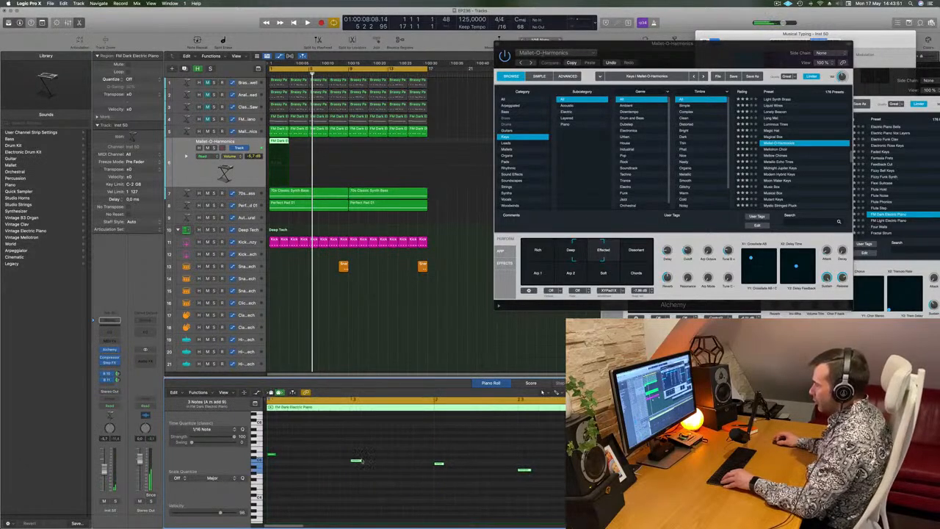
{"action": "scroll", "coordinate": [345, 462], "scroll_direction": "left", "scroll_amount": 1}
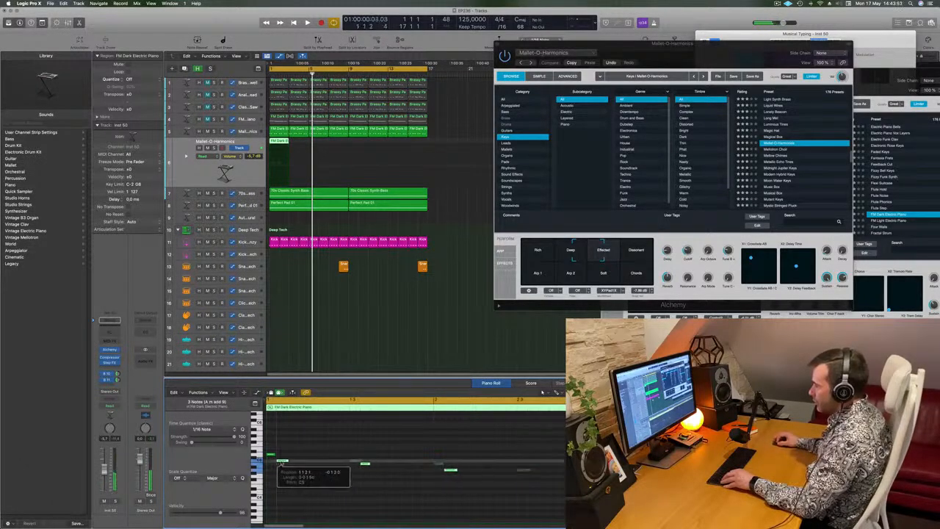
{"action": "left_click_drag", "start_coordinate": [359, 453], "coordinate": [488, 494]}
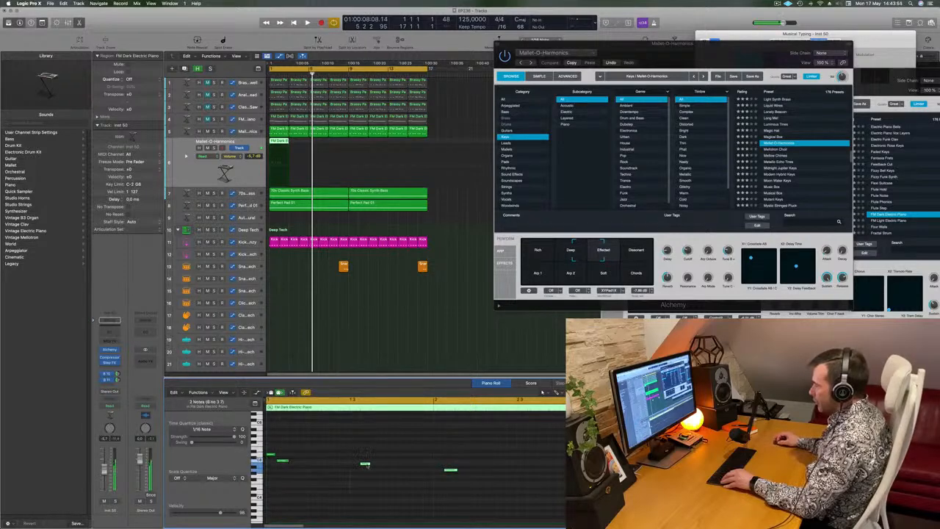
{"action": "left_click_drag", "start_coordinate": [366, 464], "coordinate": [293, 465]}
{"action": "left_click_drag", "start_coordinate": [378, 470], "coordinate": [307, 471]}
- Select all four notes in the Piano Roll and shorten them further, the last one to a length of 0 0 1 27
{"action": "scroll", "coordinate": [305, 471], "scroll_direction": "up", "scroll_amount": 3}
{"action": "scroll", "coordinate": [306, 471], "scroll_direction": "left", "scroll_amount": 3}
{"action": "left_click_drag", "start_coordinate": [276, 444], "coordinate": [356, 470]}
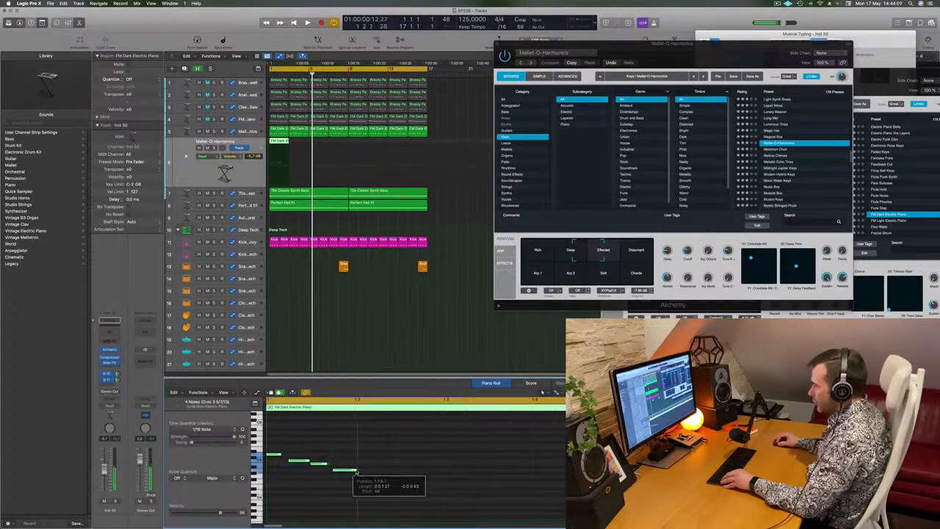
{"action": "scroll", "coordinate": [309, 451], "scroll_direction": "down", "scroll_amount": 1}
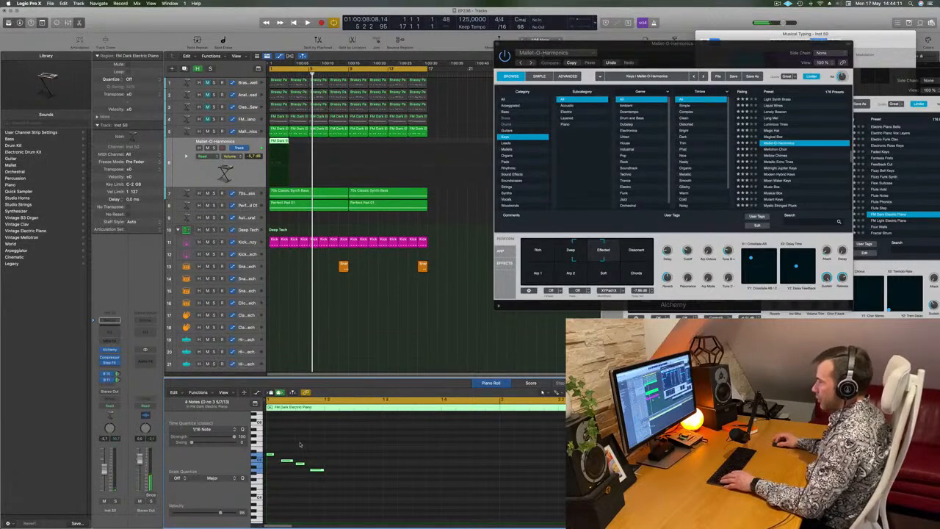
- Copy the four-note pattern one beat later, then copy both groups two beats later to fill bar 1
{"action": "left_click_drag", "start_coordinate": [272, 446], "coordinate": [349, 494]}
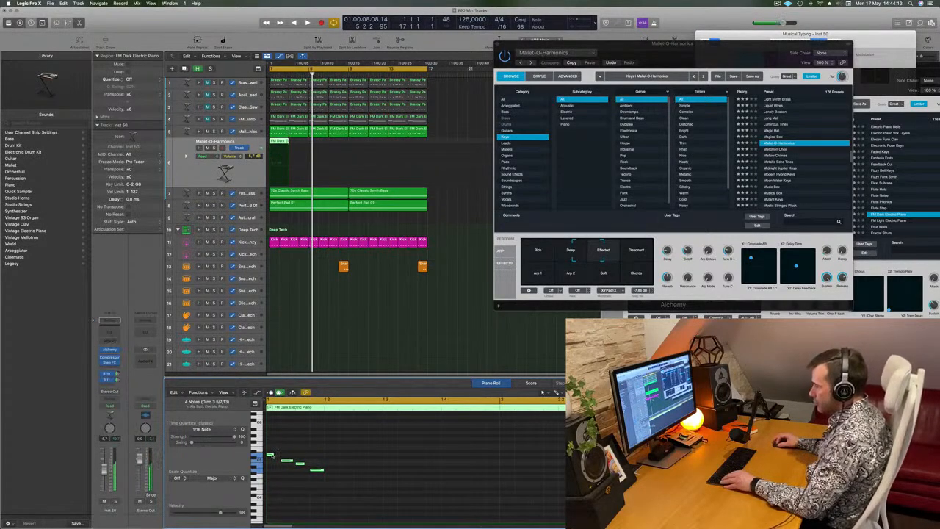
{"action": "left_click_drag", "start_coordinate": [272, 456], "coordinate": [331, 456]}
{"action": "key", "text": "super+a"}
{"action": "left_click_drag", "start_coordinate": [271, 455], "coordinate": [387, 455]}
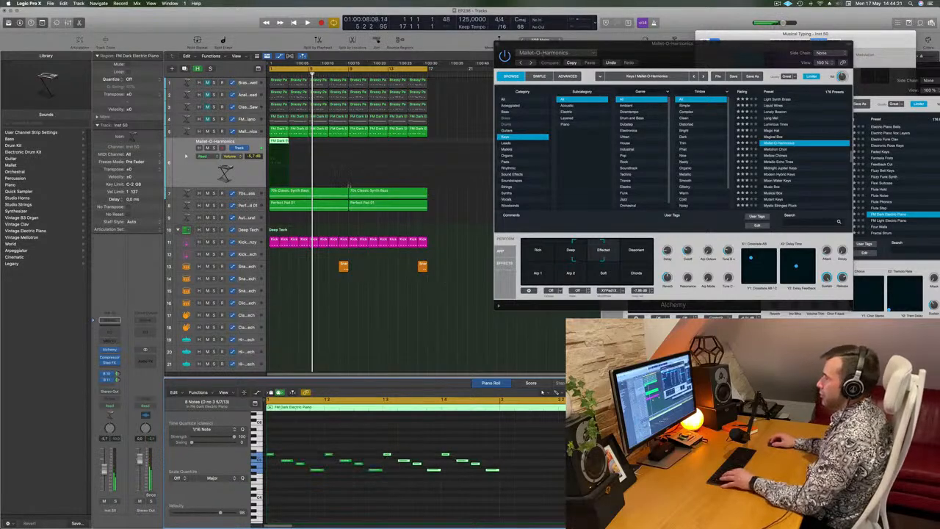
- Cut the sixteenth-note region on track 6 down to bar 1 and repeat it until the copies reach bar 17
{"action": "left_click", "coordinate": [278, 141], "text": "super"}
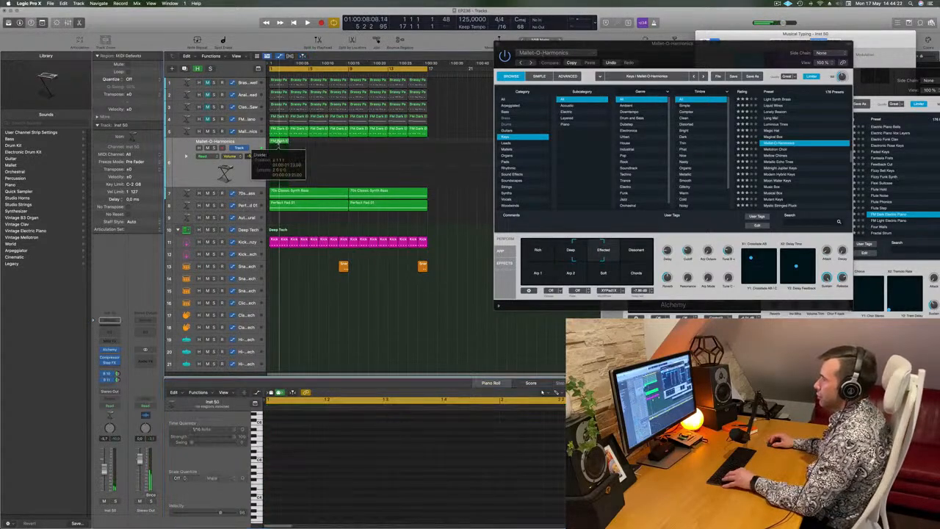
{"action": "key", "text": "Delete"}
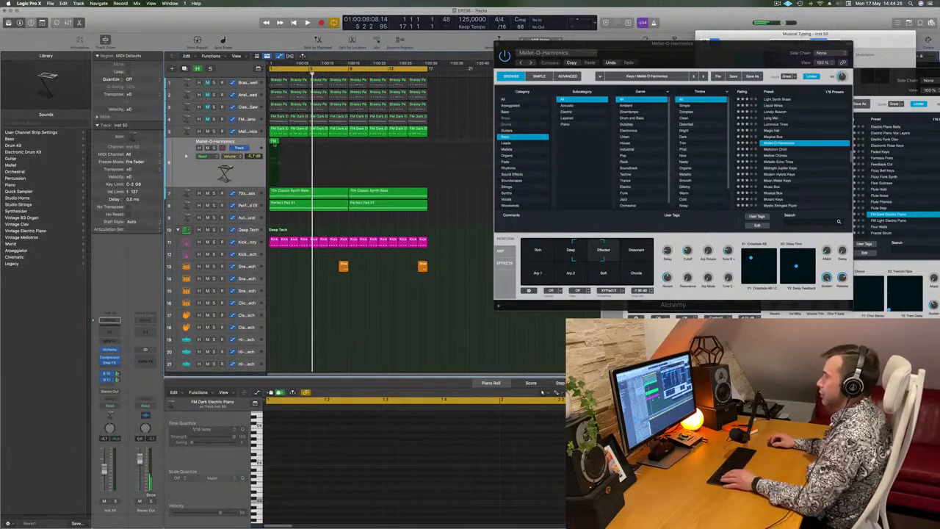
{"action": "left_click", "coordinate": [274, 144]}
{"action": "key", "text": "super+r"}
{"action": "key", "text": "super+r"}
{"action": "key", "text": "super+r"}
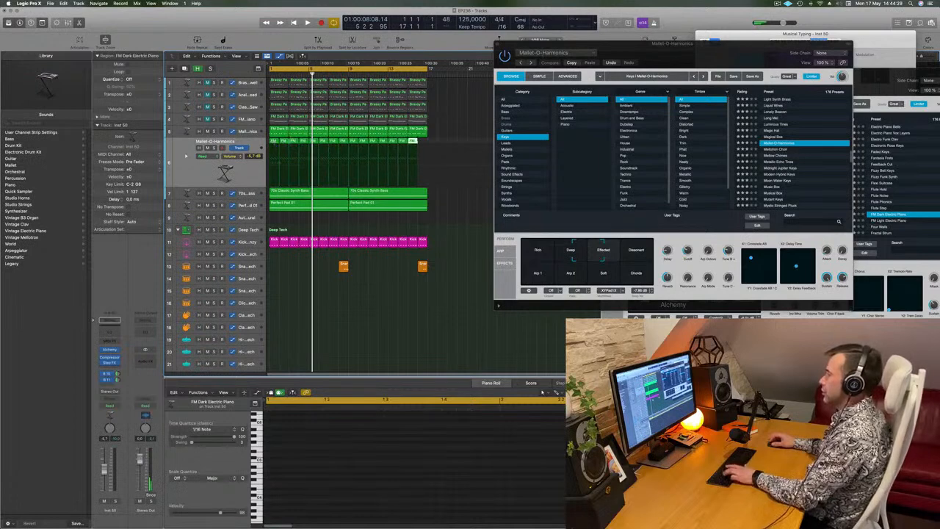
- Select all regions on the sixteenth-note track, start playback and open the track's Alchemy instrument
{"action": "left_click", "coordinate": [195, 175]}
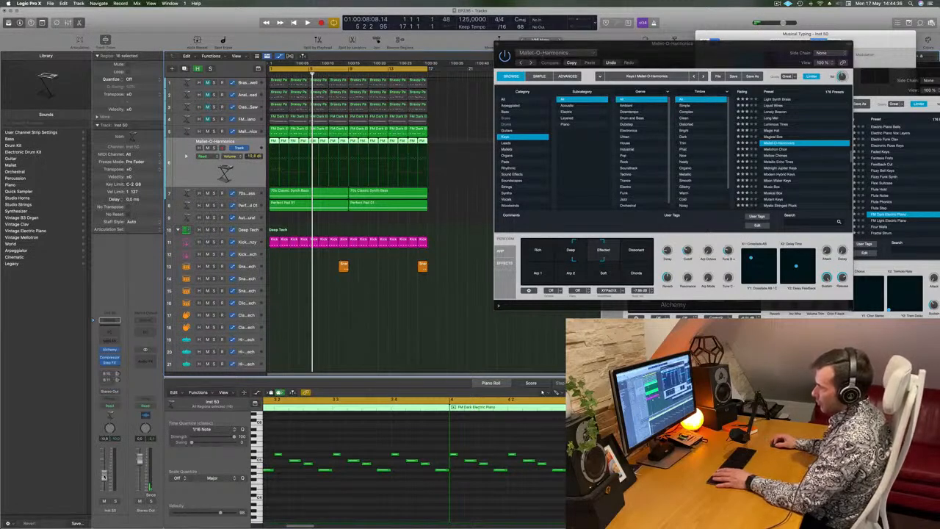
{"action": "key", "text": "space"}
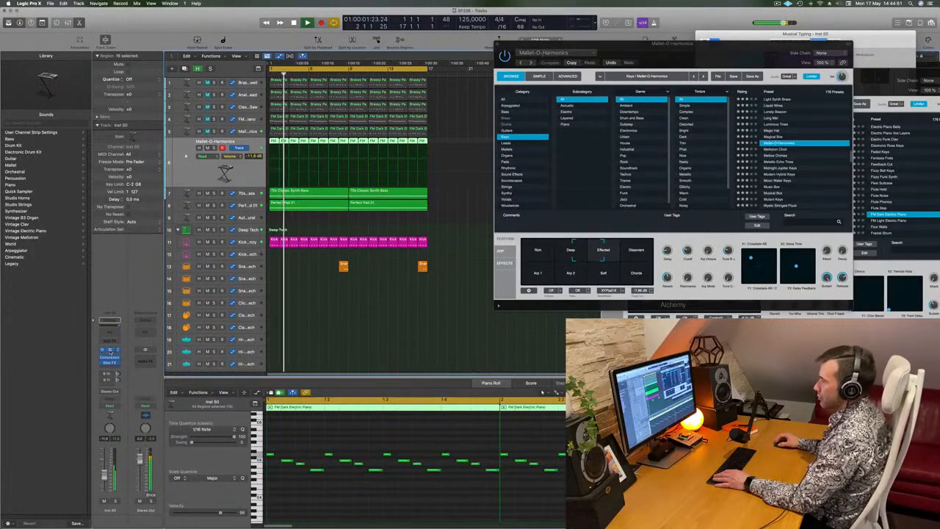
{"action": "left_click", "coordinate": [110, 350]}
{"action": "left_click_drag", "start_coordinate": [496, 86], "coordinate": [583, 67]}
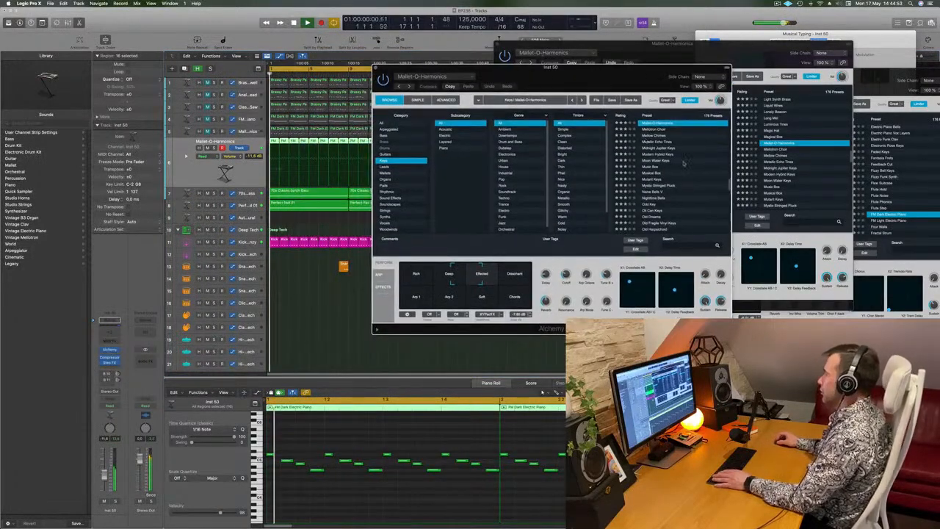
- Audition the Keys presets Naive Bells V and Oil Can Keys on the sixteenth-note pattern
{"action": "scroll", "coordinate": [656, 178], "scroll_direction": "down", "scroll_amount": 1}
{"action": "mouse_move", "coordinate": [611, 78]}
{"action": "left_mouse_down"}
{"action": "mouse_move", "coordinate": [642, 79]}
{"action": "mouse_move", "coordinate": [610, 78]}
{"action": "left_mouse_up"}
{"action": "key", "text": "space"}
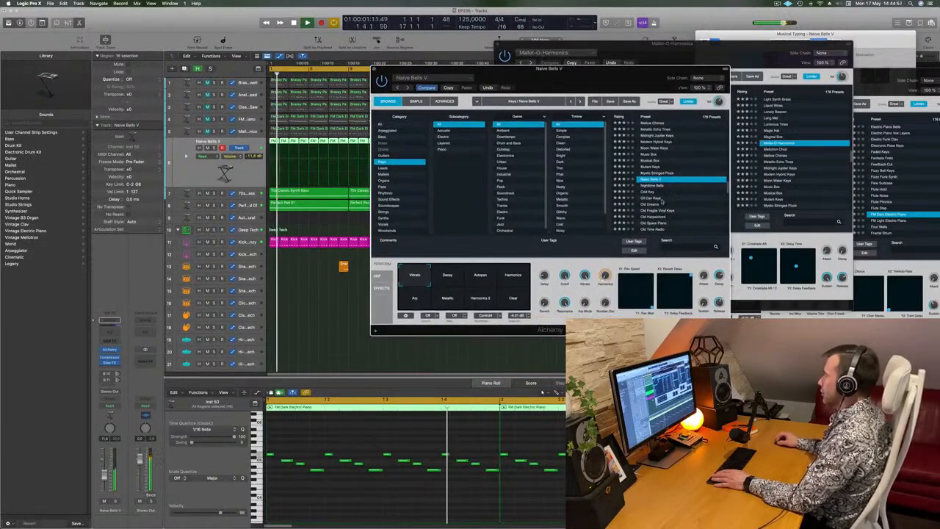
{"action": "left_click", "coordinate": [652, 197]}
- Load the 12 String Split preset from the Guitars category and try its Chorused and Delay variations
{"action": "left_click", "coordinate": [390, 155]}
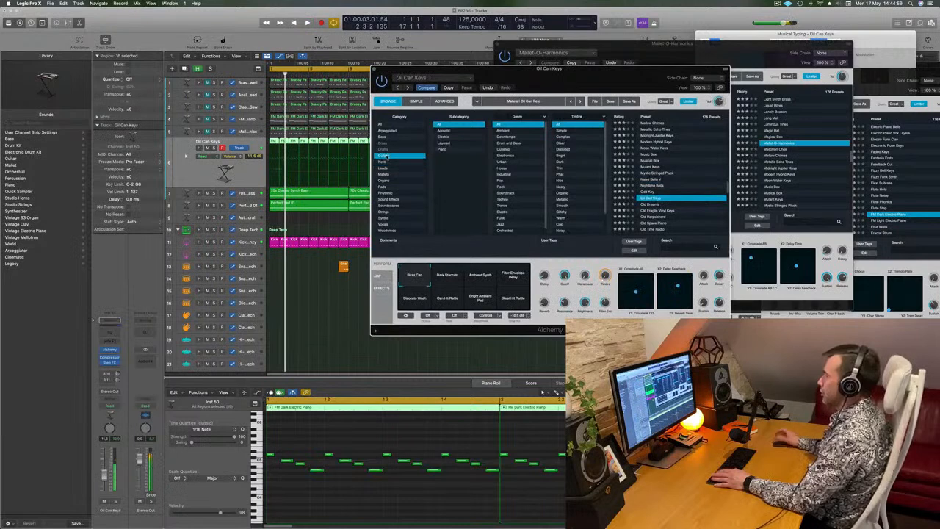
{"action": "scroll", "coordinate": [682, 147], "scroll_direction": "down", "scroll_amount": 5}
{"action": "scroll", "coordinate": [675, 136], "scroll_direction": "up", "scroll_amount": 5}
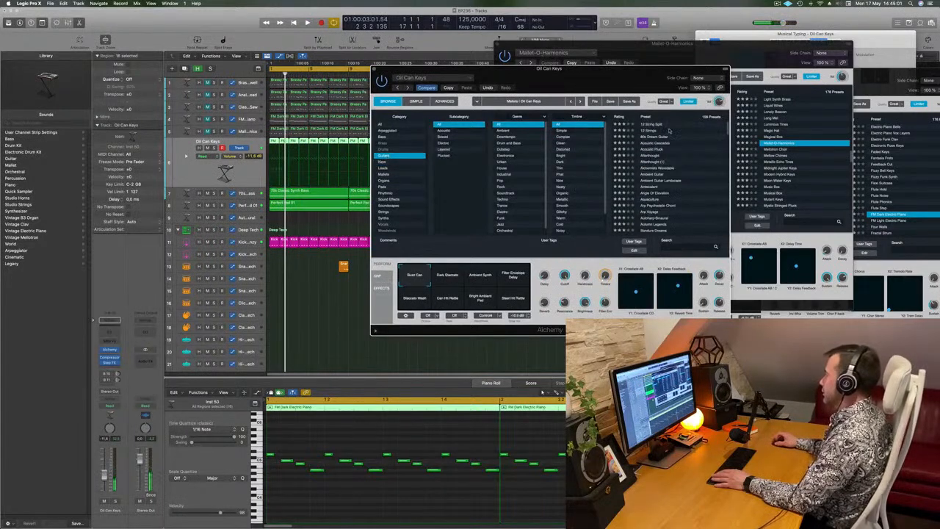
{"action": "mouse_move", "coordinate": [603, 72]}
{"action": "left_mouse_down"}
{"action": "mouse_move", "coordinate": [613, 75]}
{"action": "mouse_move", "coordinate": [580, 86]}
{"action": "mouse_move", "coordinate": [607, 85]}
{"action": "left_mouse_up"}
{"action": "left_click", "coordinate": [662, 127]}
{"action": "key", "text": "space"}
{"action": "left_click", "coordinate": [425, 284]}
{"action": "left_click", "coordinate": [460, 285]}
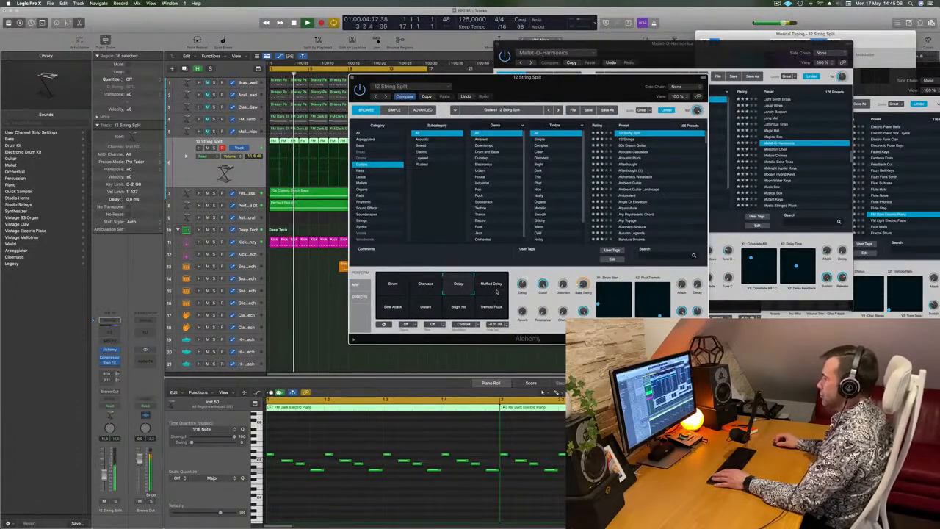
- Select all notes of the pattern in the Piano Roll and transpose them down one octave
{"action": "left_click", "coordinate": [414, 441]}
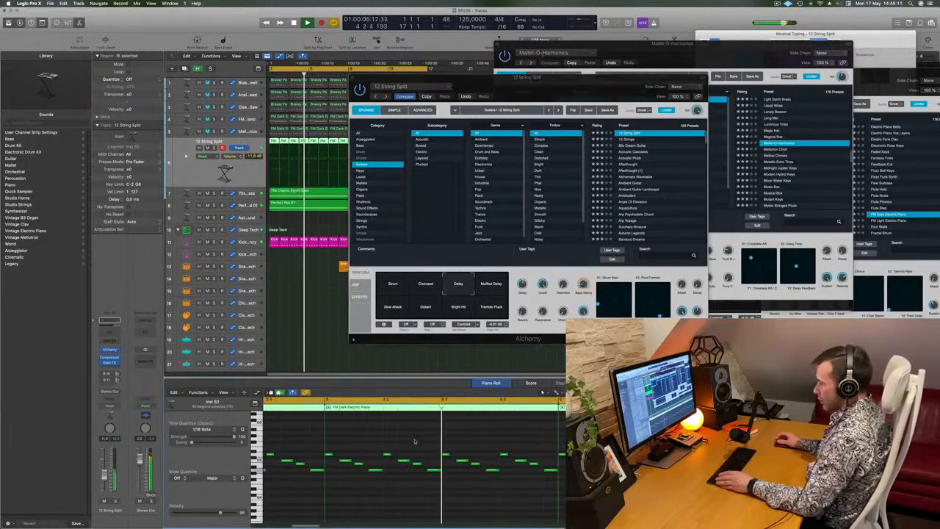
{"action": "key", "text": "super+a"}
{"action": "key", "text": "alt+shift+Down"}
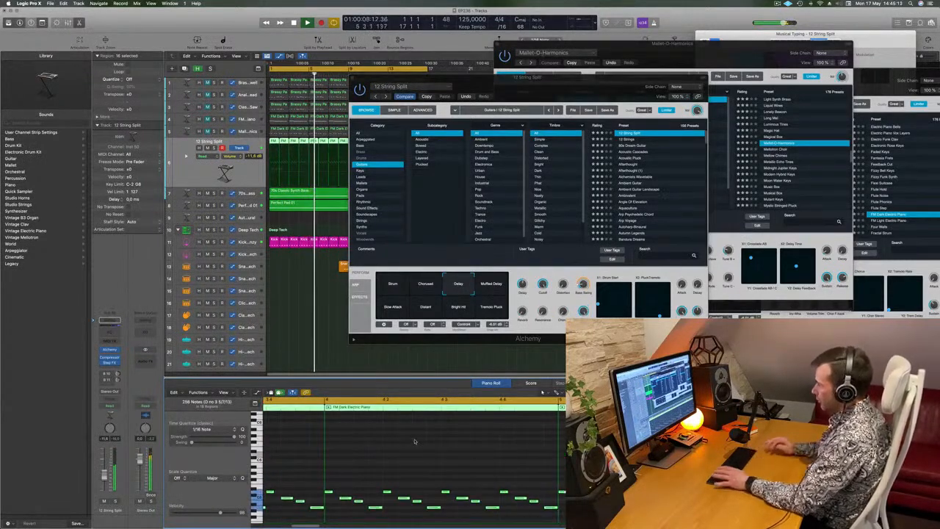
- Try the Muffled Delay, Tremolo Pluck, Bright Hit, Distant and Slow Attack variations of 12 String Split during playback
{"action": "left_click_drag", "start_coordinate": [588, 91], "coordinate": [586, 112]}
{"action": "left_click", "coordinate": [491, 319]}
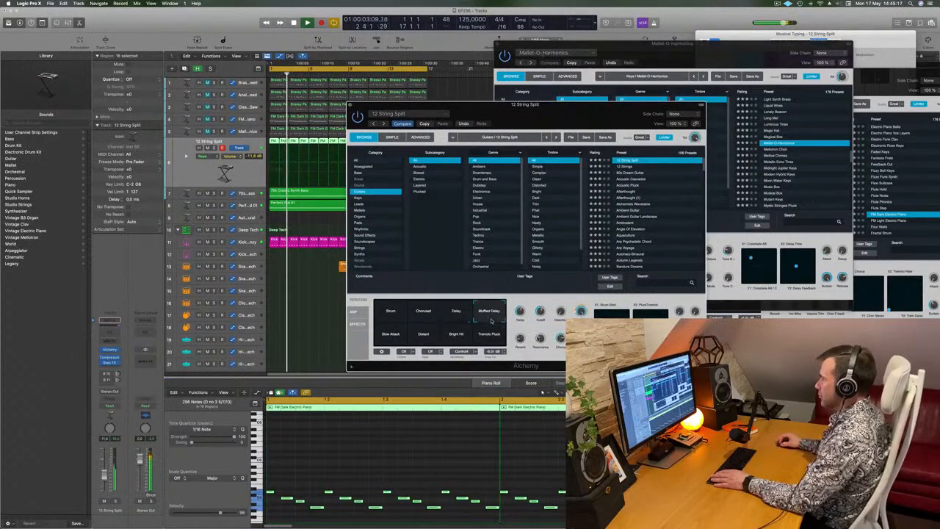
{"action": "left_click", "coordinate": [490, 338]}
{"action": "left_click", "coordinate": [460, 340]}
{"action": "left_click", "coordinate": [421, 339]}
{"action": "left_click", "coordinate": [394, 340]}
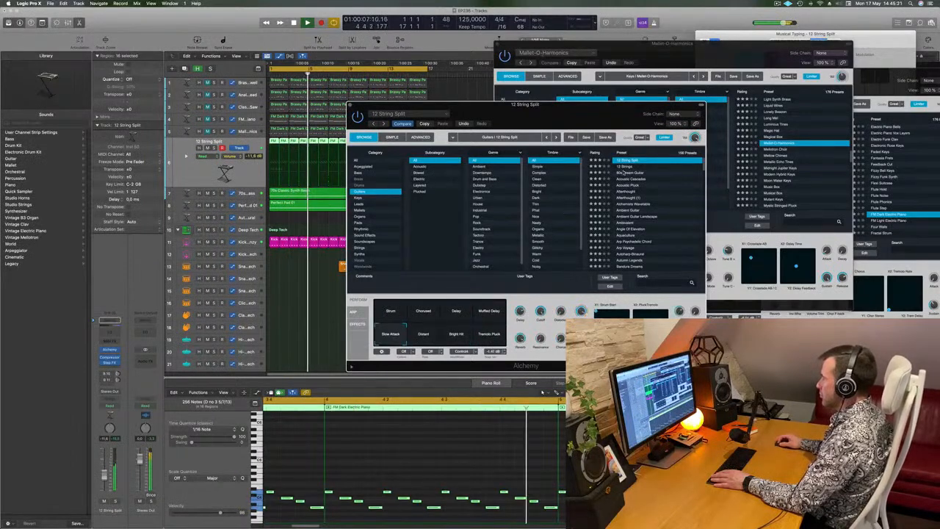
- Audition the guitar presets 12 Strings, 80s Dream Guitar, Acoustic Cascades and Acoustic Pluck
{"action": "left_click", "coordinate": [626, 166]}
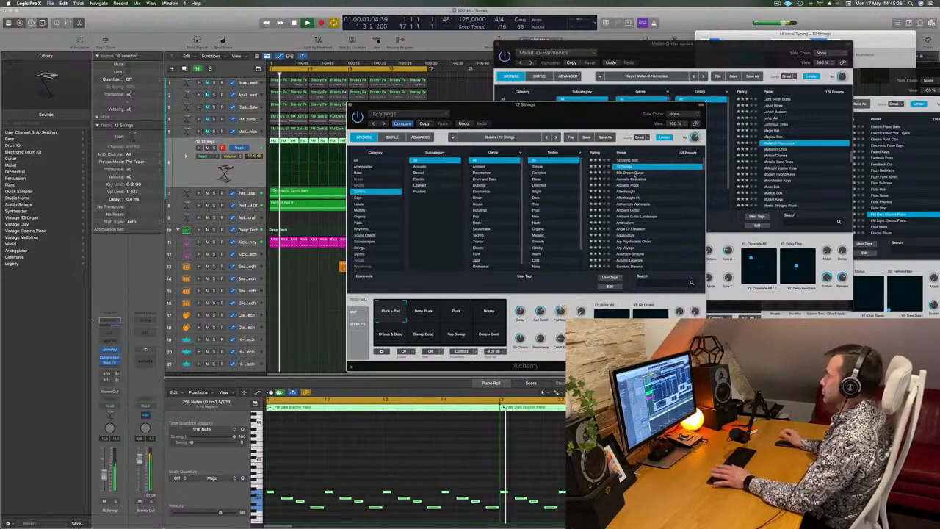
{"action": "left_click", "coordinate": [633, 173]}
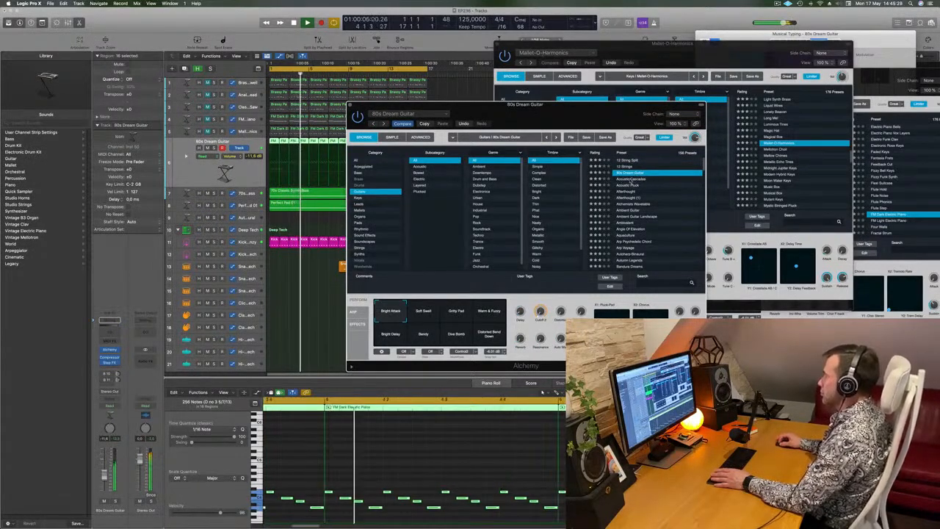
{"action": "left_click", "coordinate": [630, 180]}
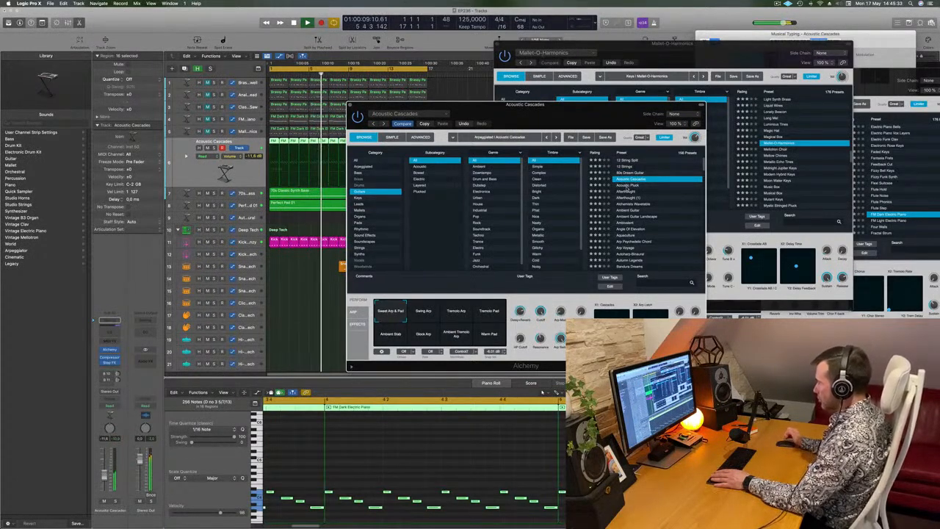
{"action": "left_click", "coordinate": [629, 187]}
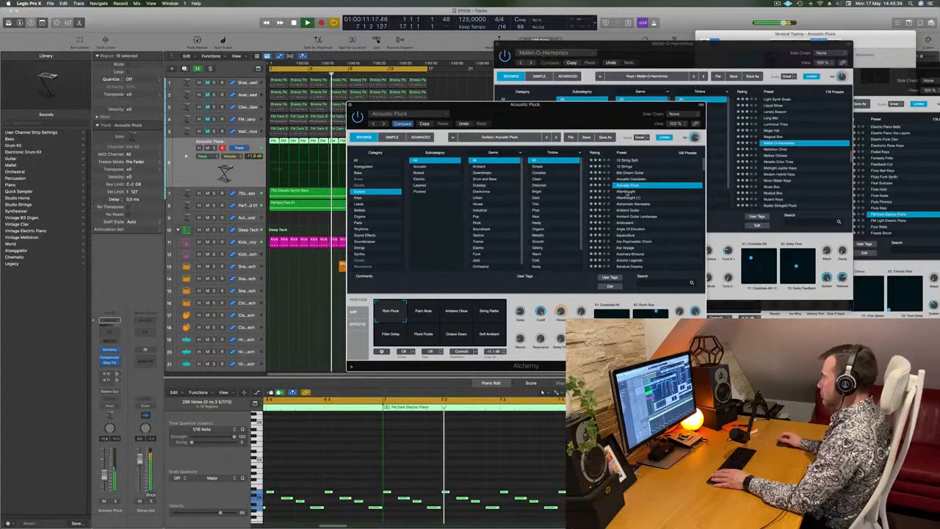
- Audition the presets Afterthought, Ambient Guitar and Angle Of Elevation on the pattern
{"action": "left_click", "coordinate": [625, 192]}
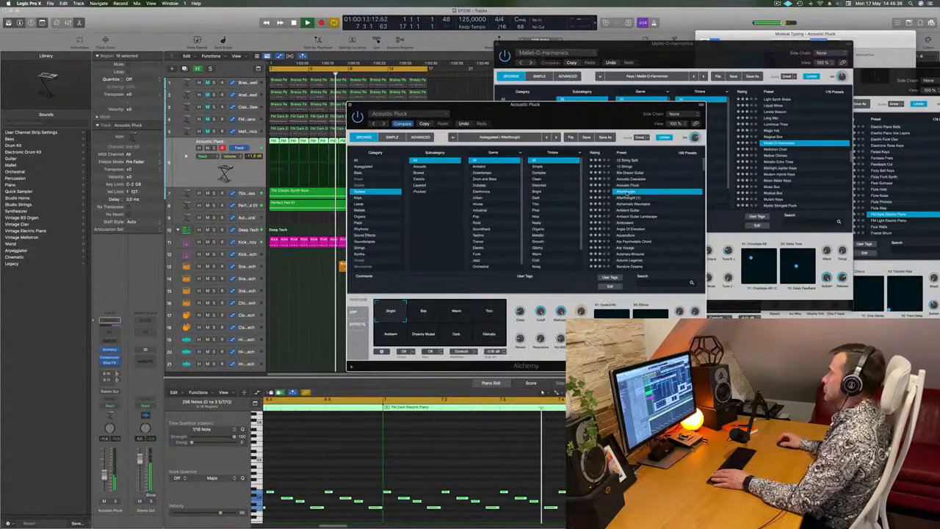
{"action": "left_click", "coordinate": [624, 210]}
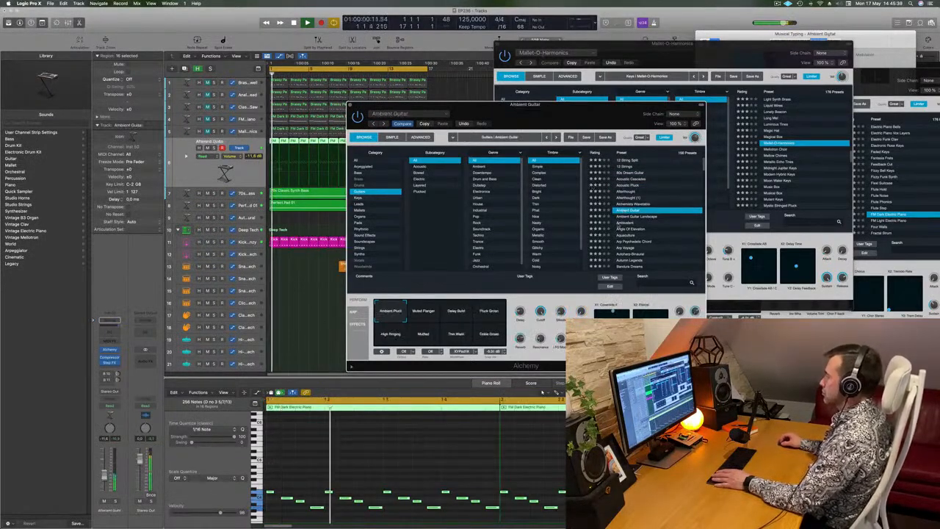
{"action": "scroll", "coordinate": [633, 210], "scroll_direction": "down", "scroll_amount": 1}
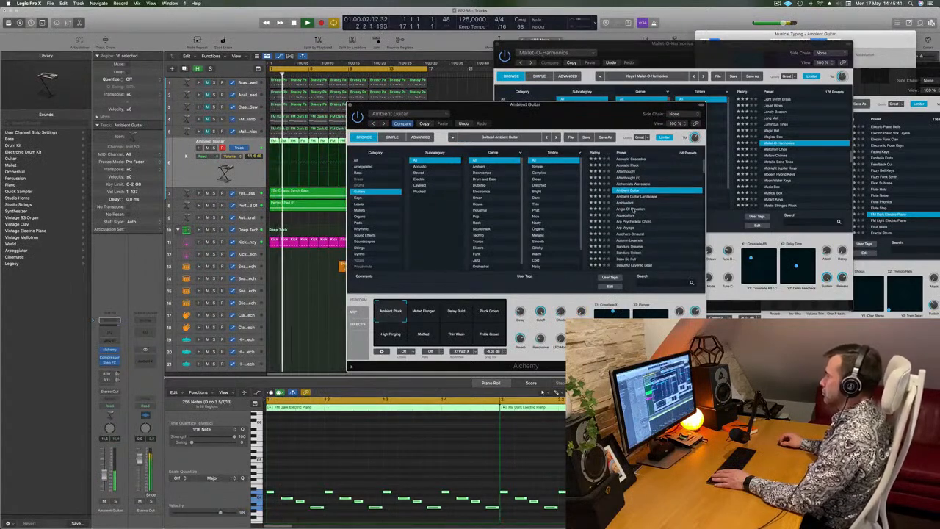
{"action": "left_click", "coordinate": [639, 210]}
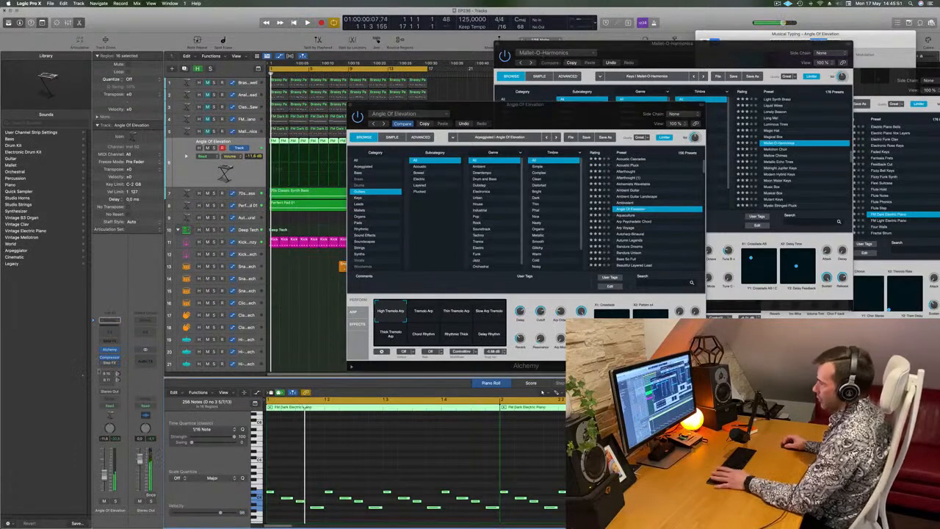
{"action": "left_click_drag", "start_coordinate": [515, 123], "coordinate": [496, 106]}
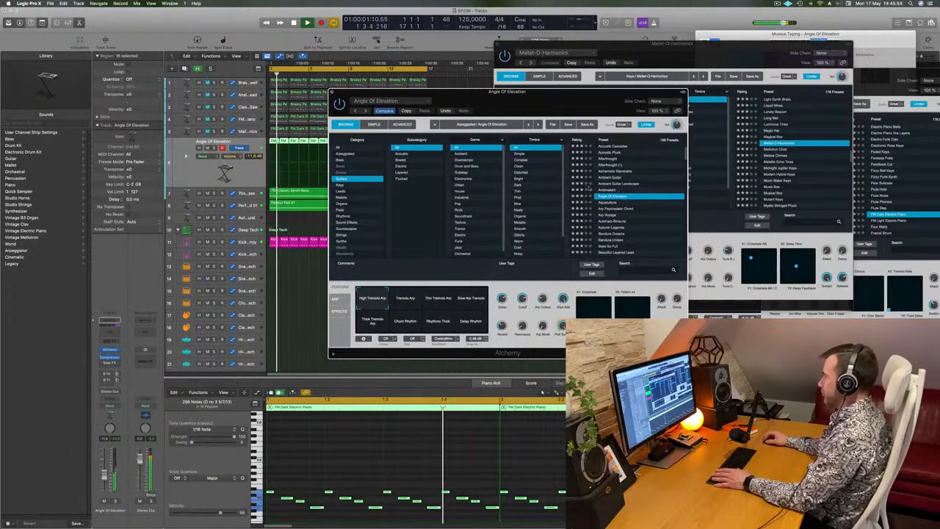
- Load the Bandura Dreams guitar preset and play the pattern with it
{"action": "scroll", "coordinate": [644, 215], "scroll_direction": "down", "scroll_amount": 2}
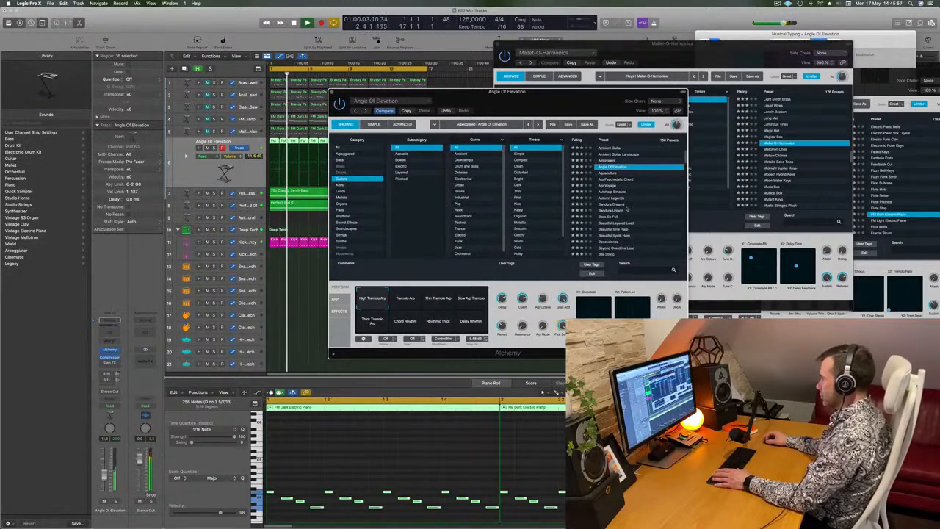
{"action": "left_click", "coordinate": [613, 205]}
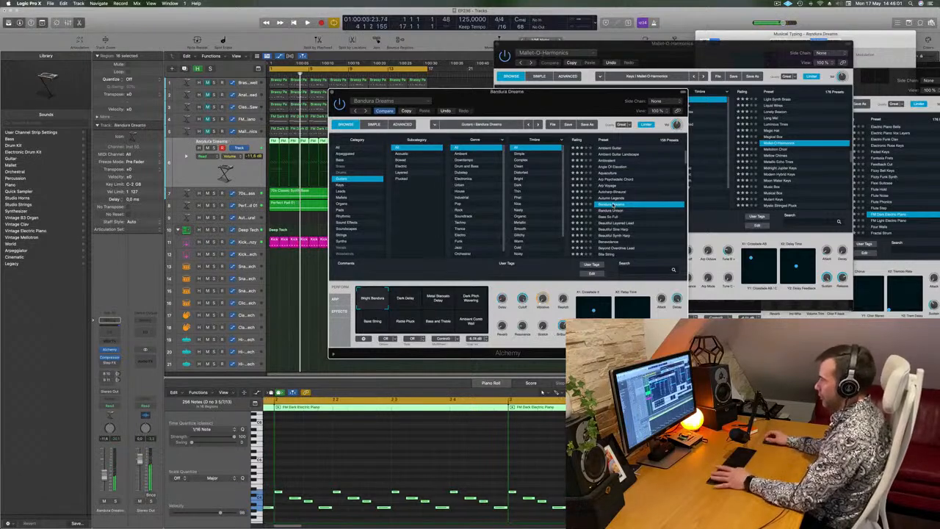
{"action": "key", "text": "space"}
{"action": "left_click_drag", "start_coordinate": [540, 92], "coordinate": [588, 91]}
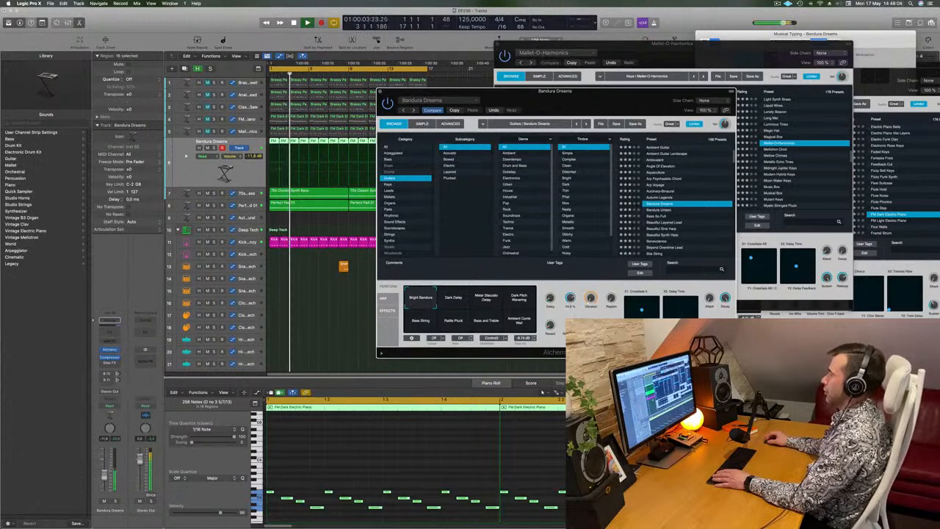
- Compare the Bandura Dreams variations from Metal Staccato Delay and Dark Pitch Wavering through the lower row, and return to Bright Bandura
{"action": "left_click", "coordinate": [487, 298]}
{"action": "left_click", "coordinate": [519, 298]}
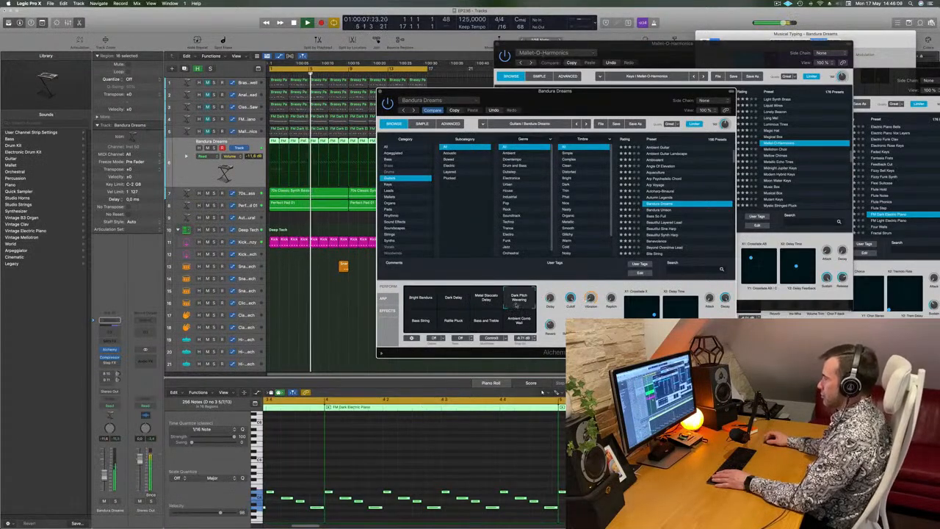
{"action": "left_click", "coordinate": [418, 325]}
{"action": "left_click", "coordinate": [456, 323]}
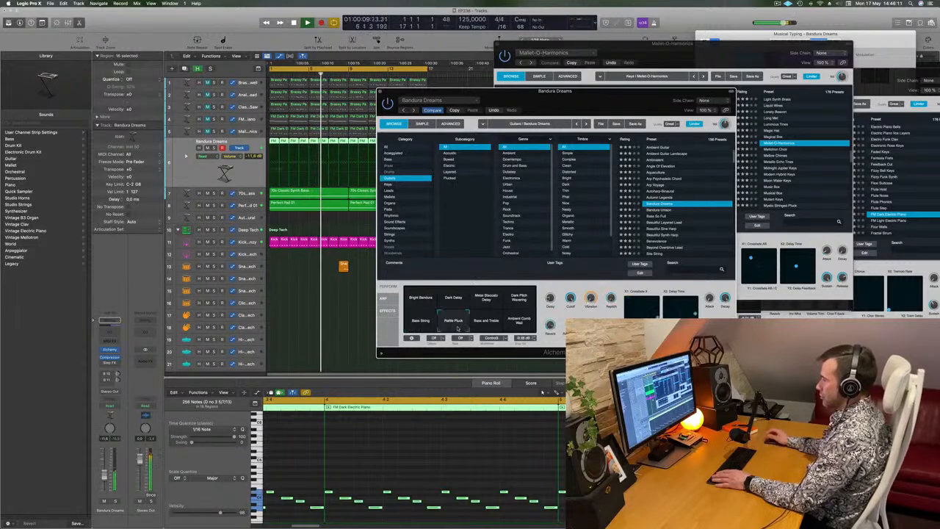
{"action": "left_click", "coordinate": [484, 327]}
{"action": "left_click", "coordinate": [517, 324]}
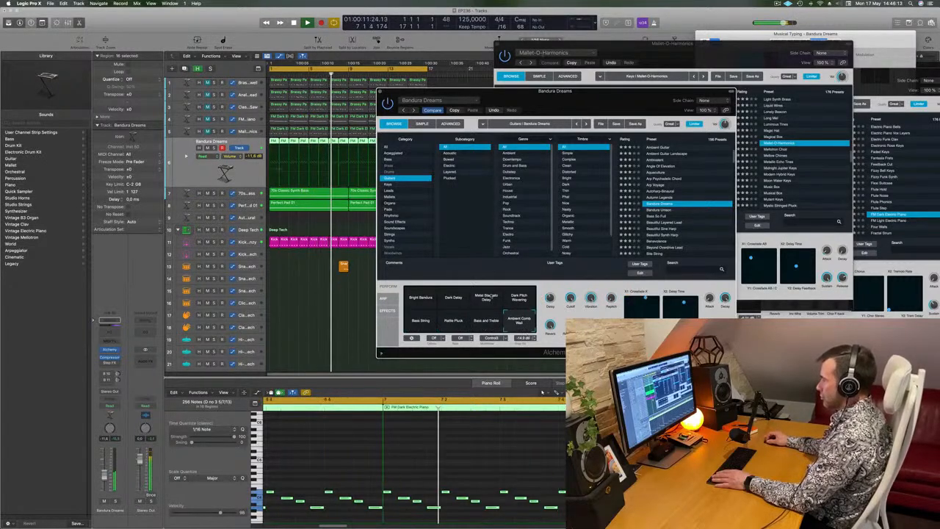
{"action": "left_click", "coordinate": [421, 300]}
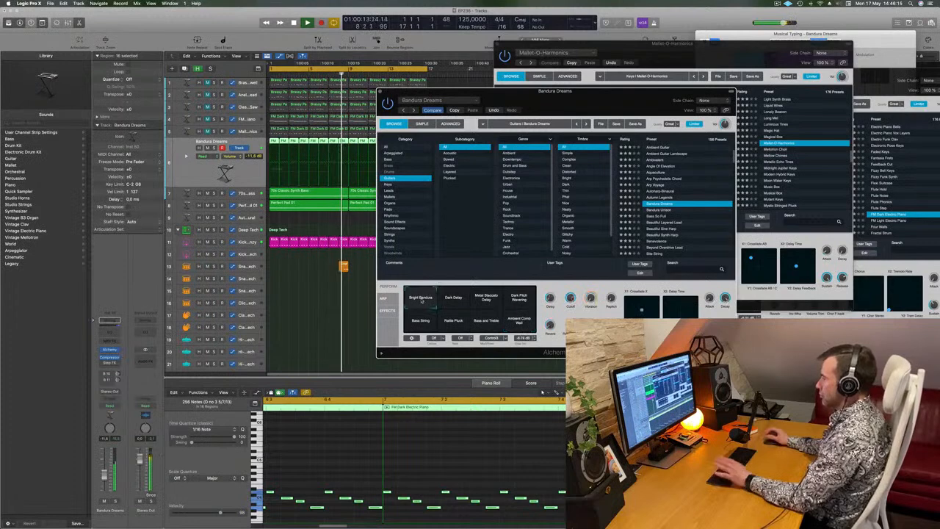
- Raise the bus send level on the Bandura Dreams track and play the arrangement with it
{"action": "left_click_drag", "start_coordinate": [550, 108], "coordinate": [566, 99]}
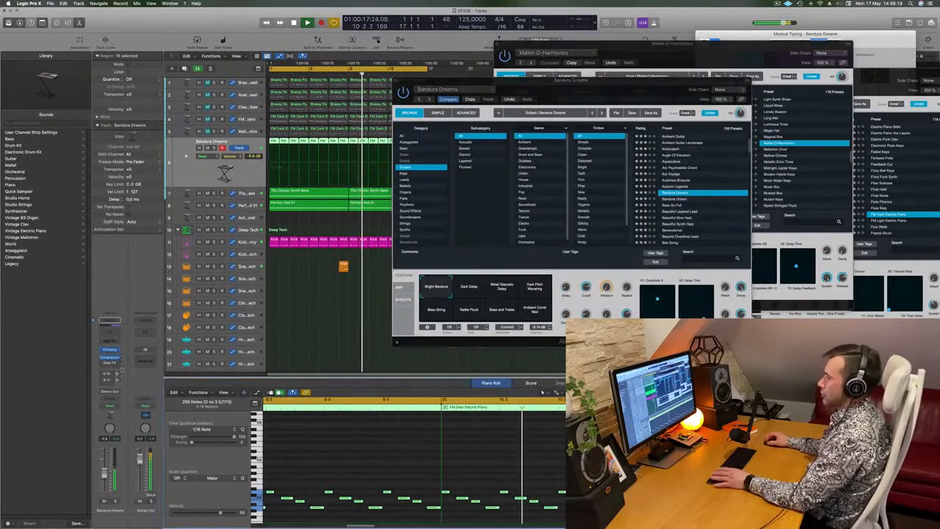
{"action": "left_click_drag", "start_coordinate": [117, 375], "coordinate": [118, 363]}
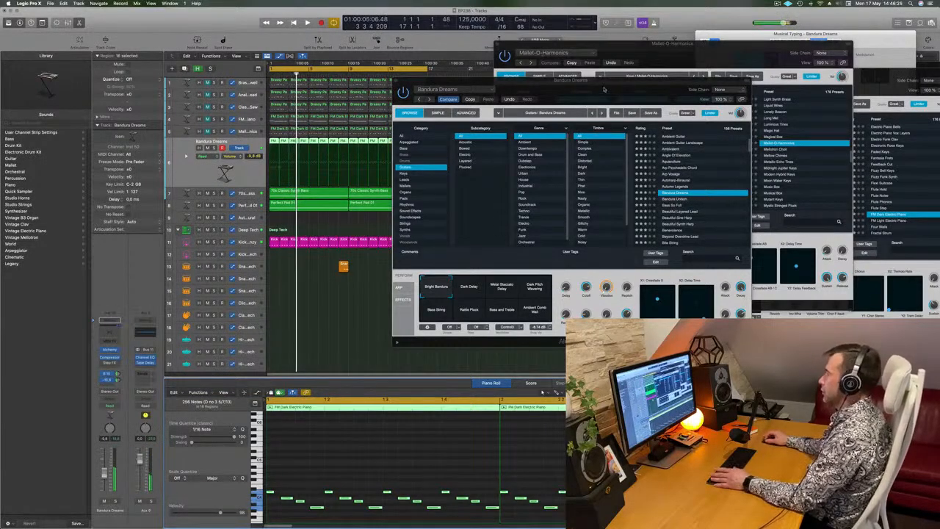
{"action": "left_click_drag", "start_coordinate": [601, 91], "coordinate": [696, 133]}
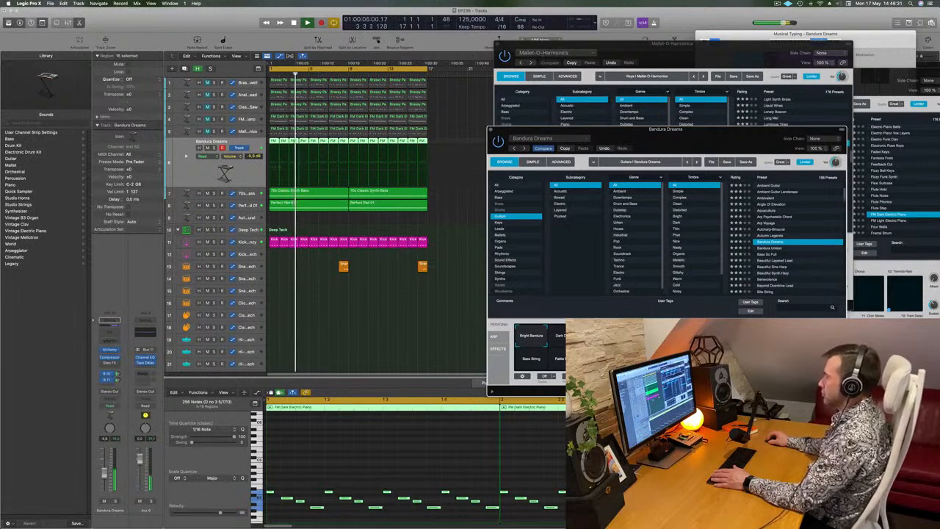
{"action": "key", "text": "space"}
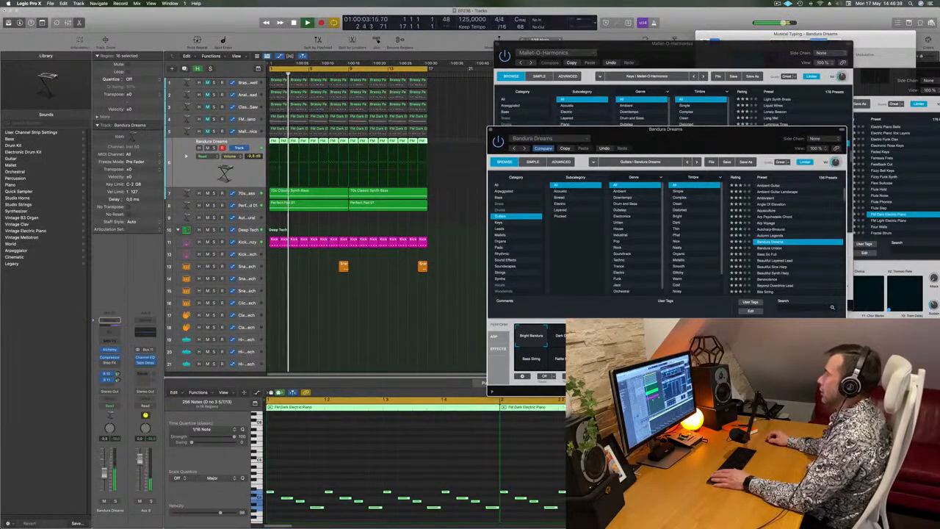
{"action": "left_click_drag", "start_coordinate": [713, 145], "coordinate": [651, 145]}
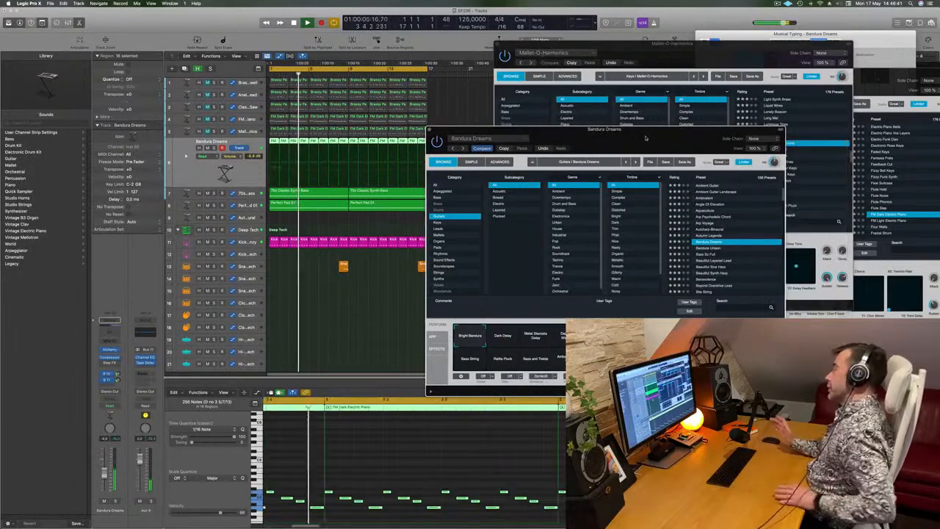